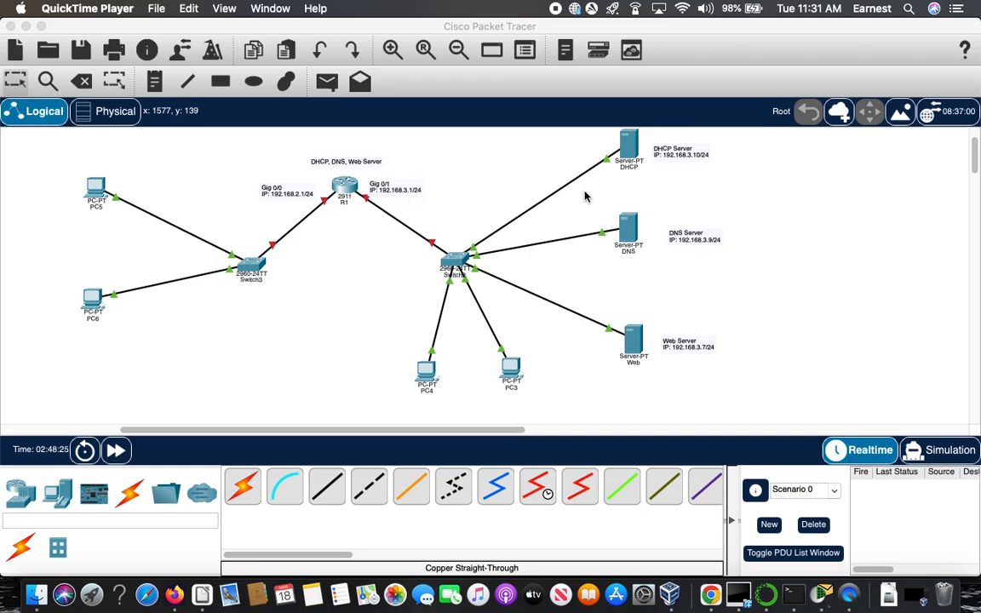
- Give the DHCP server's FastEthernet0 interface the static IPv4 address 192.168.3.10 with subnet mask 255.255.255.0
click(630, 152)
click(630, 152)
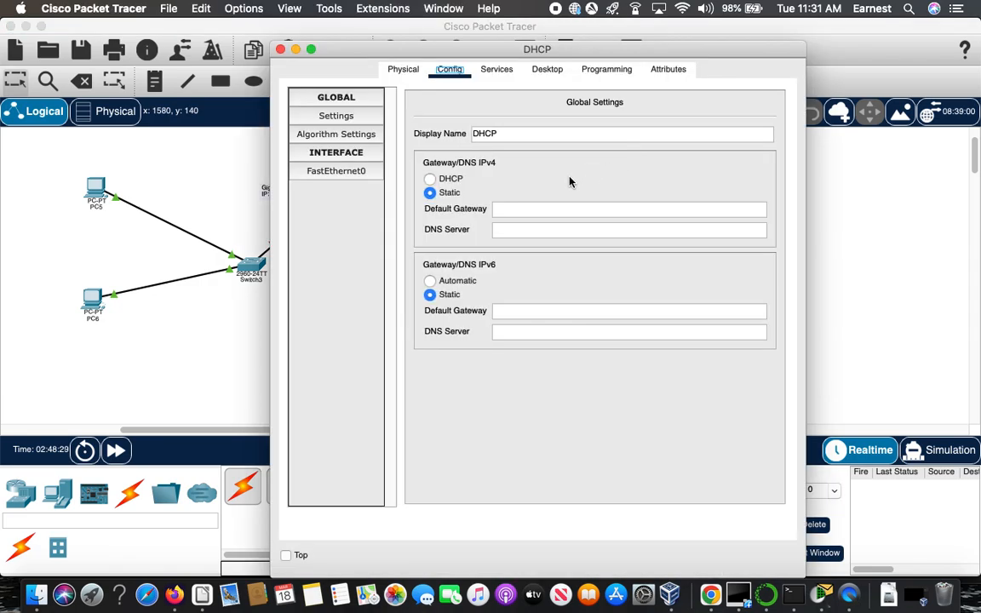
click(355, 178)
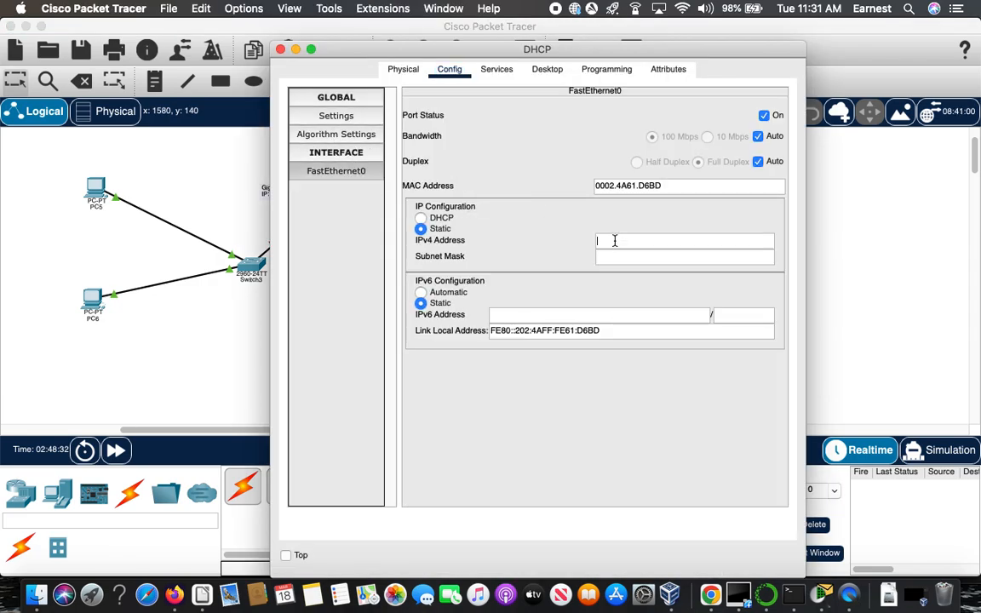
drag(612, 49, 410, 49)
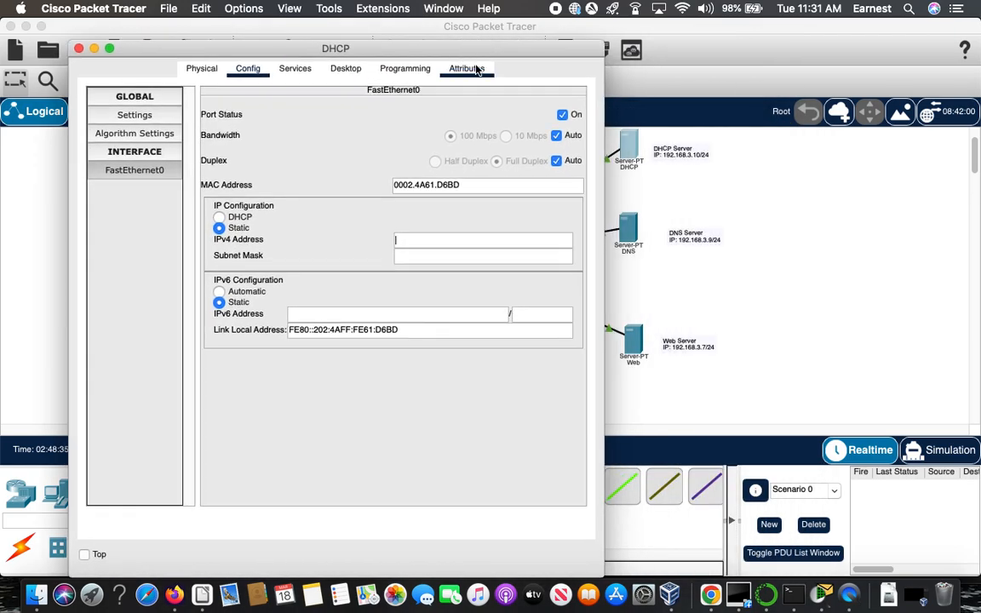
click(412, 244)
text(192.168.3.10)
click(409, 263)
- Set the DHCP server's default gateway to 192.168.3.1 and its DNS server to 192.168.3.9 in the IP configuration
click(339, 68)
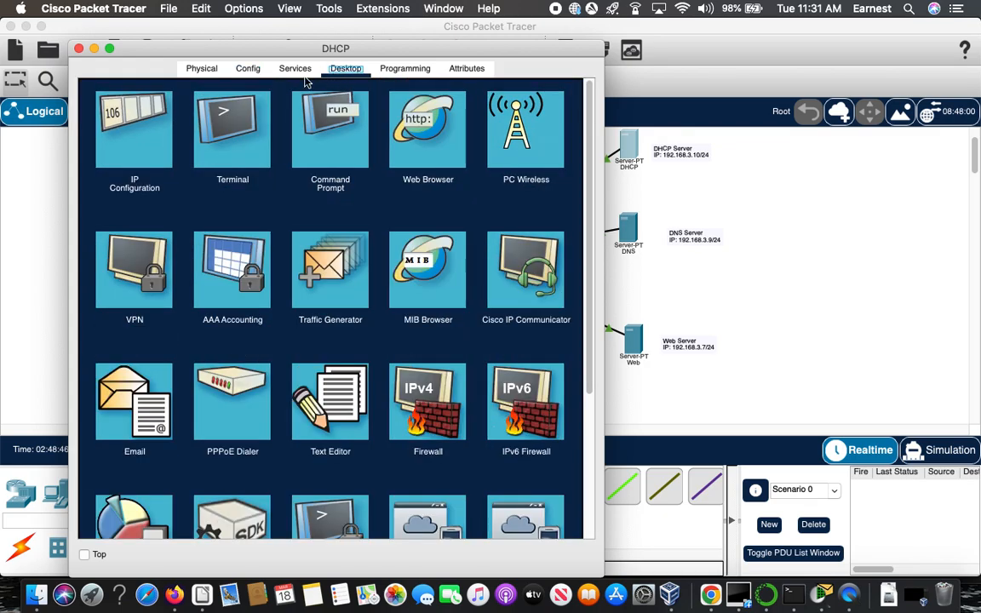
click(145, 122)
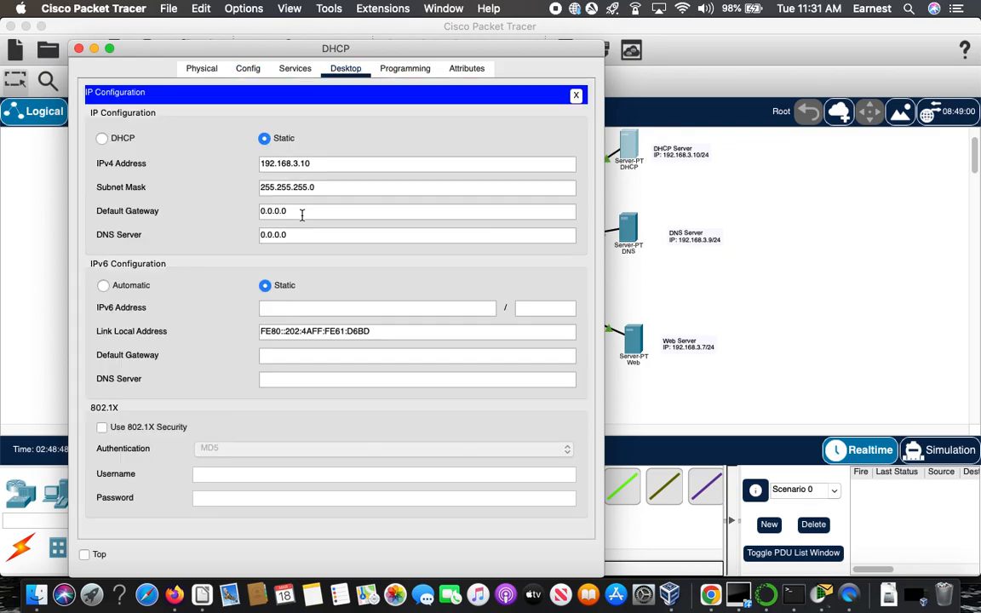
drag(294, 213, 230, 219)
text(192.168)
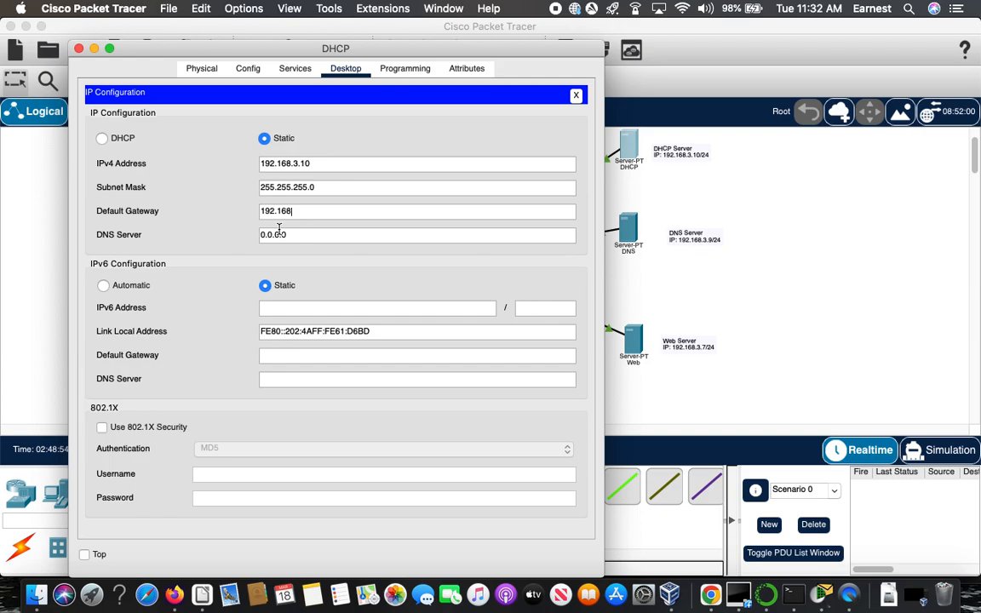
text(.3.1)
drag(298, 236, 246, 237)
text(192.168.3.9)
drag(227, 49, 400, 48)
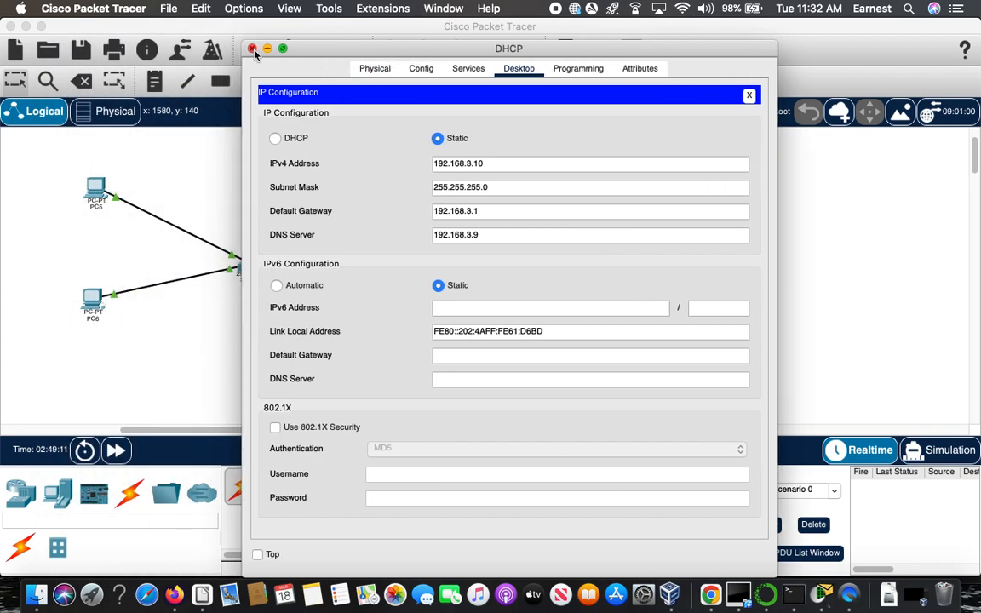
click(252, 48)
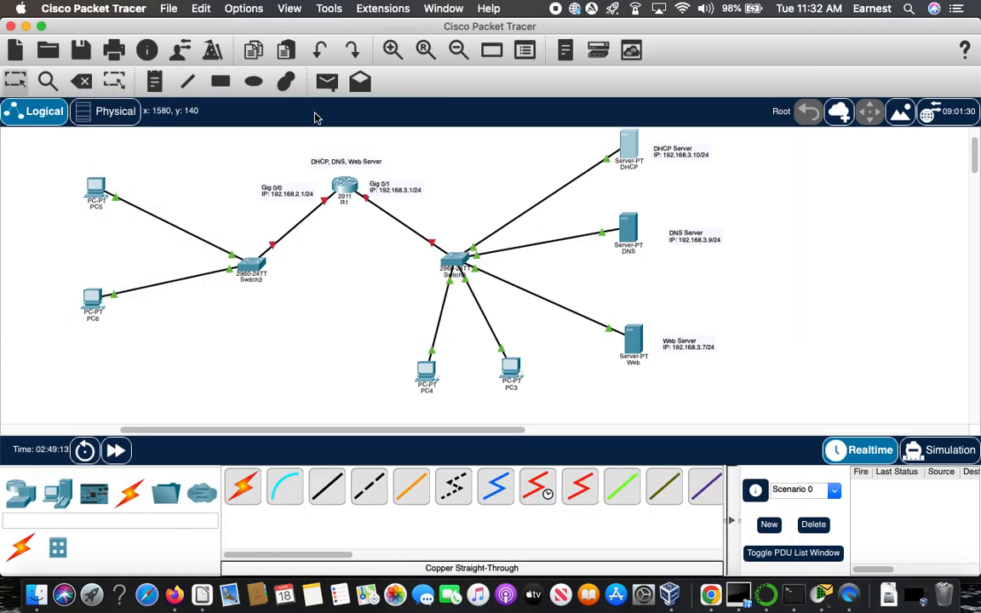
- Give the DNS server's FastEthernet0 interface the static IPv4 address 192.168.3.9 with subnet mask 255.255.255.0
click(629, 229)
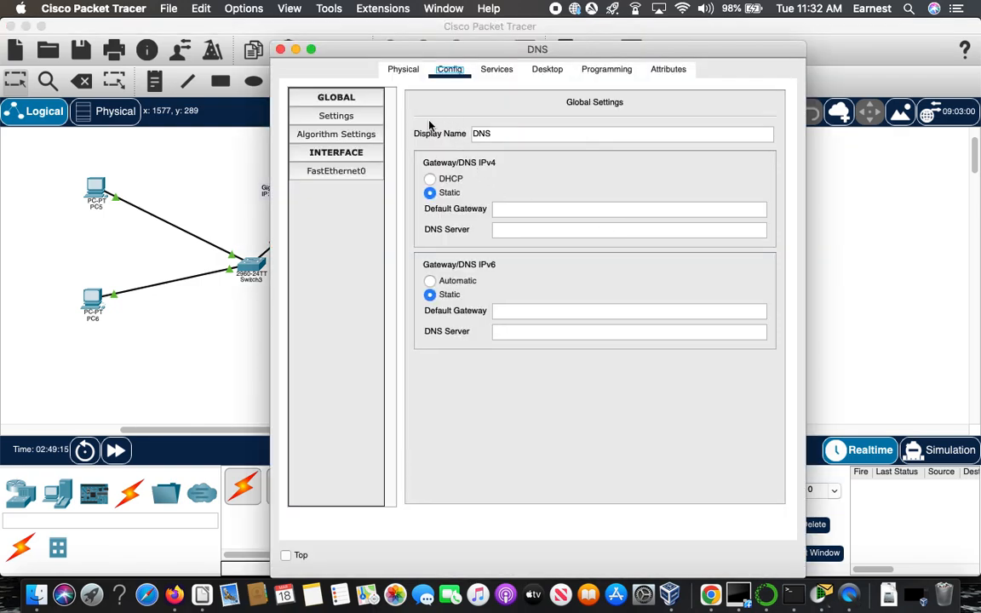
click(343, 172)
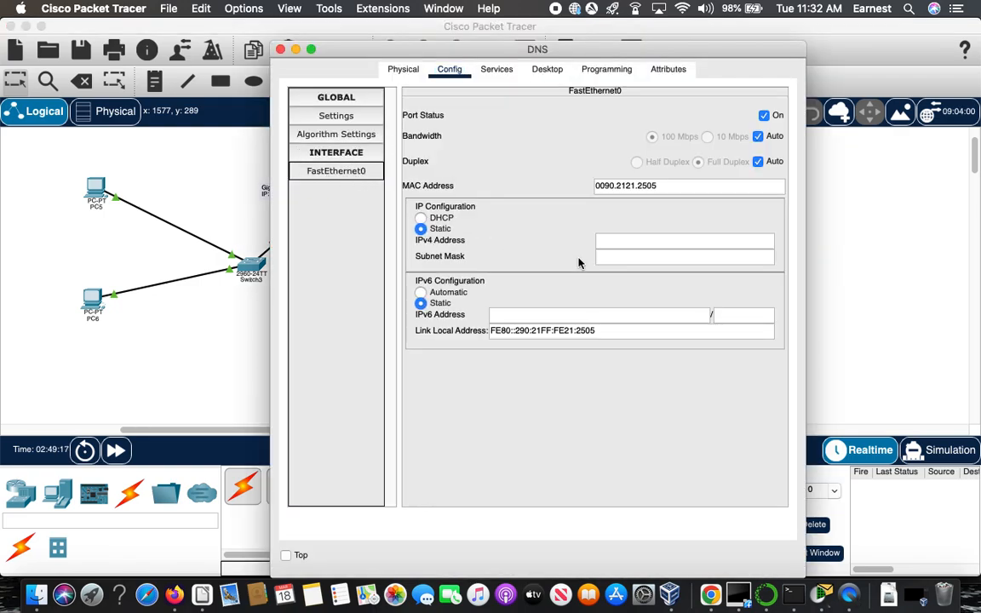
click(619, 244)
text(19)
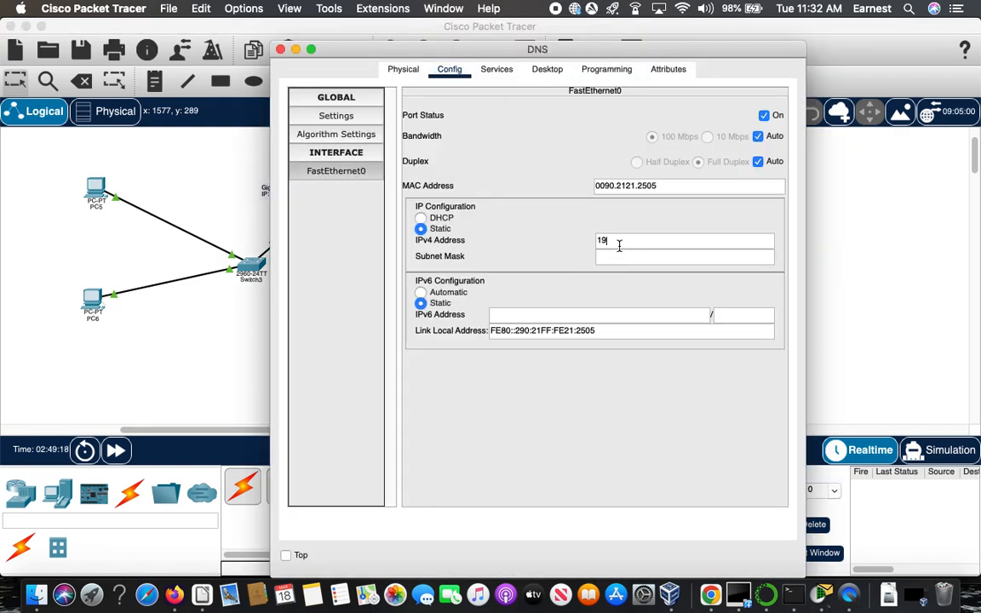
text(2.168.3.9)
click(630, 255)
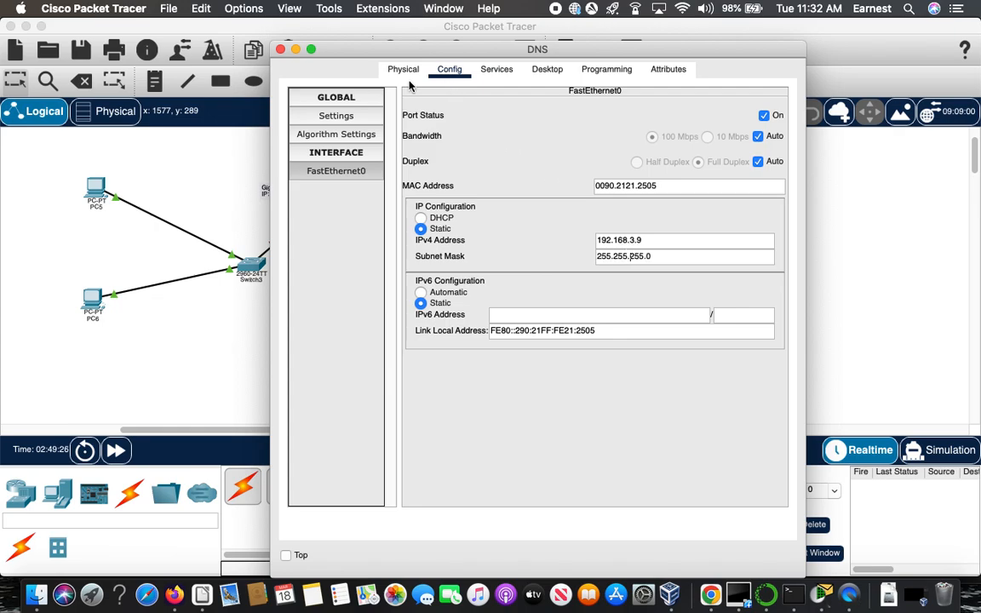
- Set the DNS server's default gateway to 192.168.3.1 and its DNS server address to 192.168.3.9
click(546, 69)
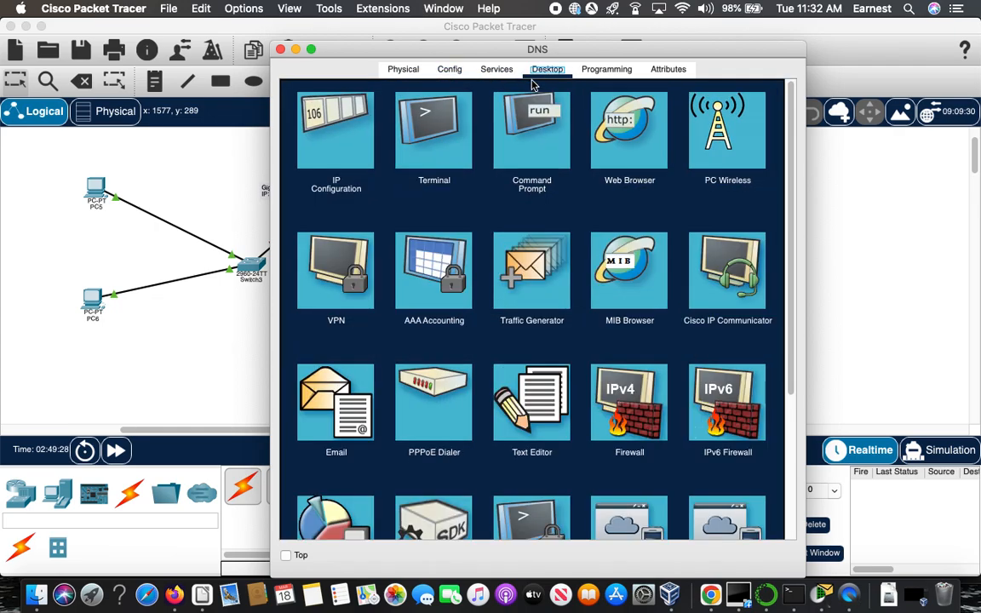
click(347, 125)
double_click(509, 211)
text(192.168.3.1)
key(Tab)
text(192.)
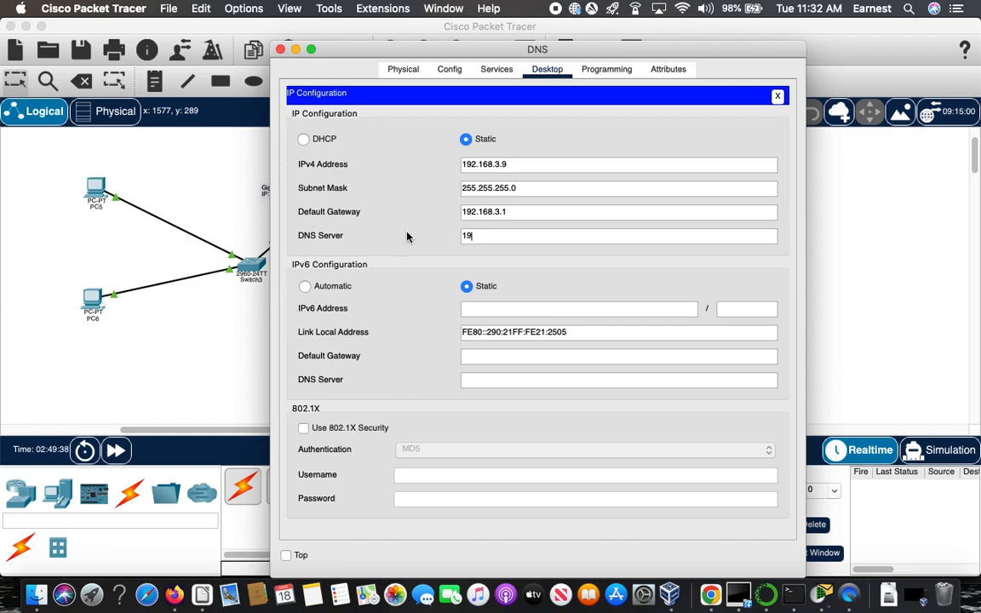
text(168.3.9)
click(280, 48)
- Give the Web server the static IPv4 address 192.168.3.7 with subnet mask 255.255.255.0
click(633, 341)
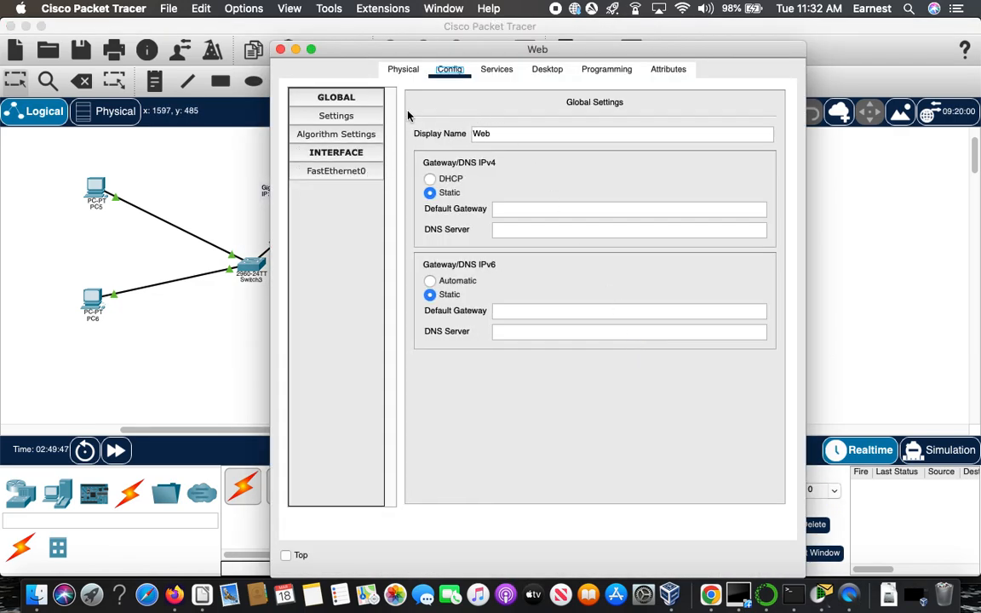
click(550, 69)
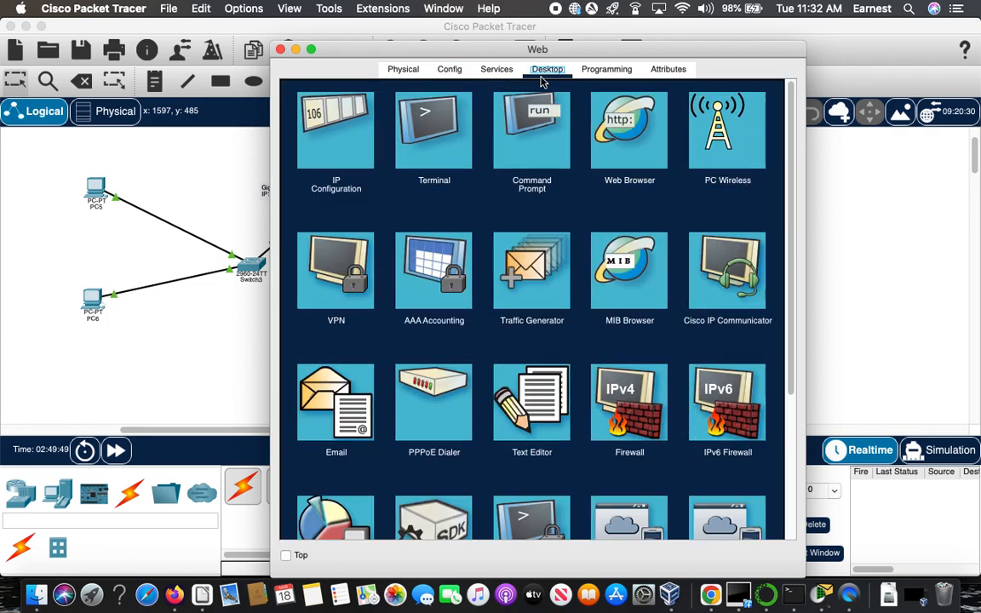
click(362, 120)
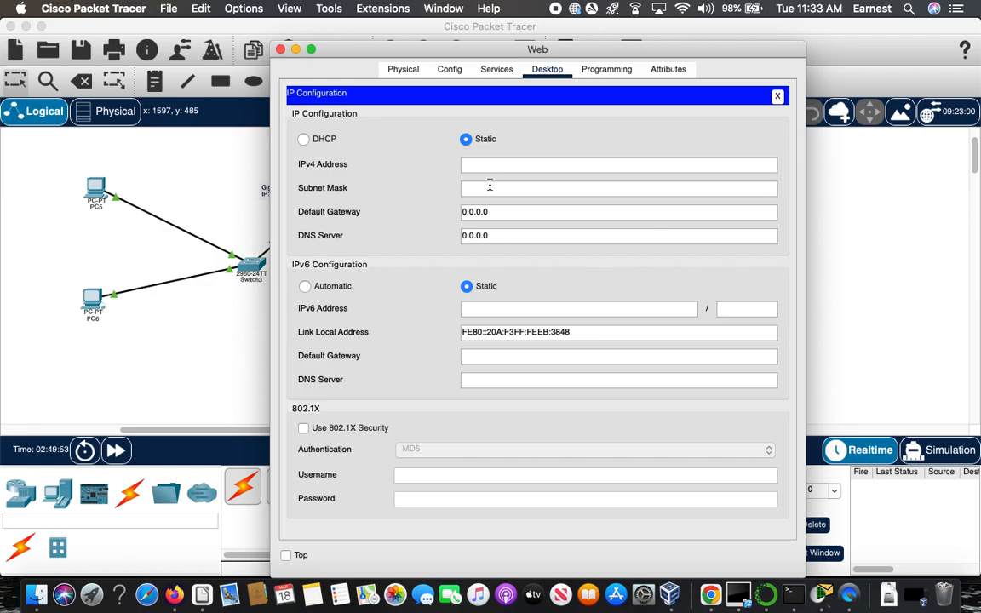
text(192.168.3)
drag(539, 54, 346, 60)
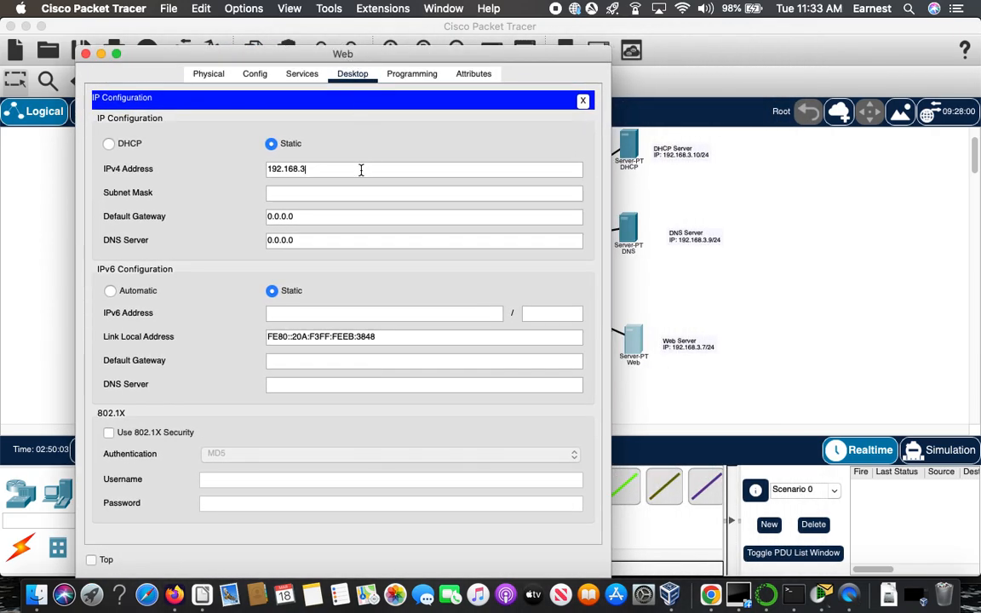
text(7)
key(Tab)
- Set the Web server's default gateway to 192.168.3.1 and its DNS server to 192.168.3.9
key(Tab)
text(192.1)
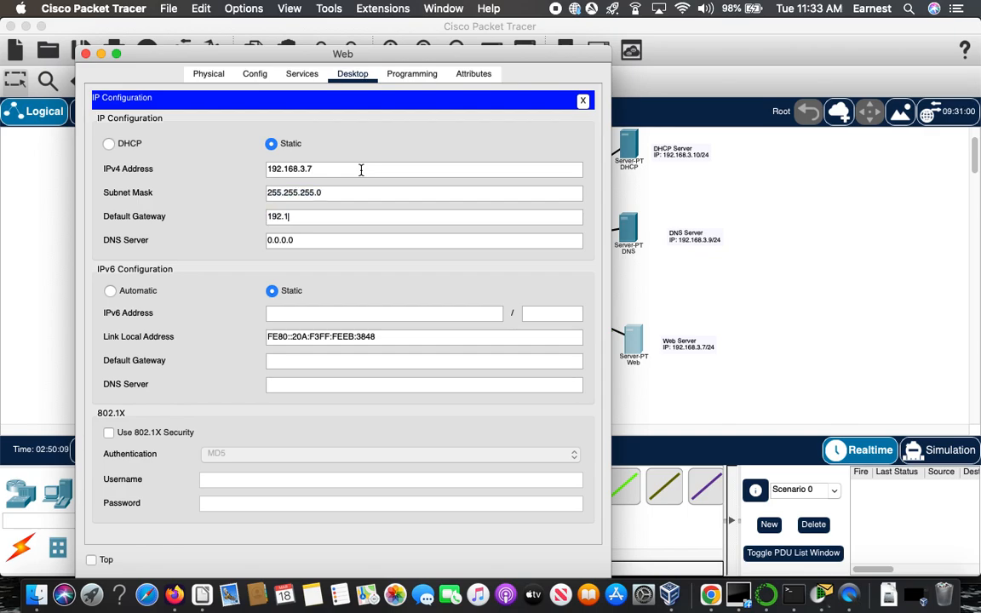
text(68.3.1)
key(Tab)
text(192.168.3.)
drag(495, 62, 695, 64)
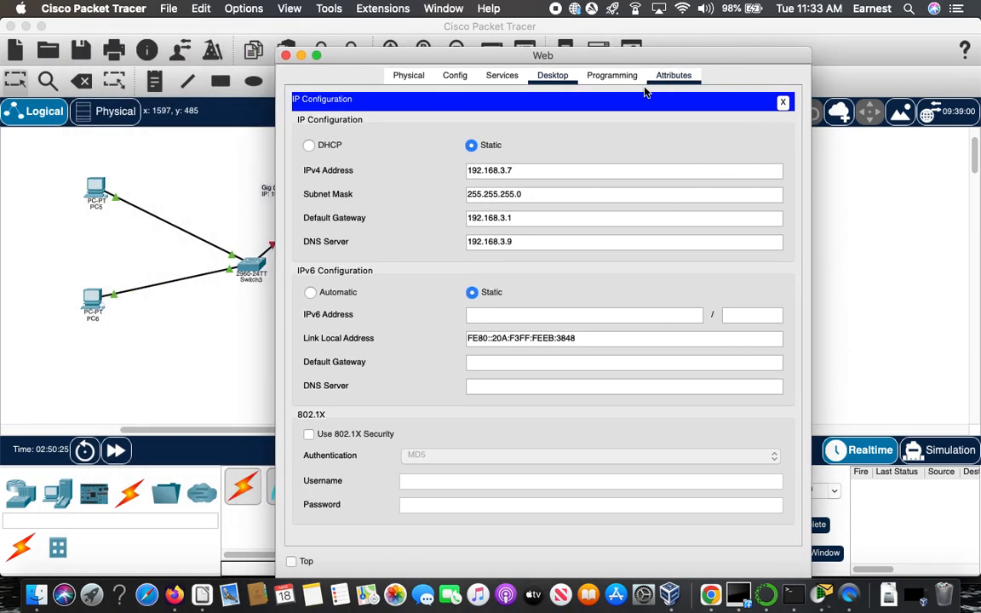
click(286, 55)
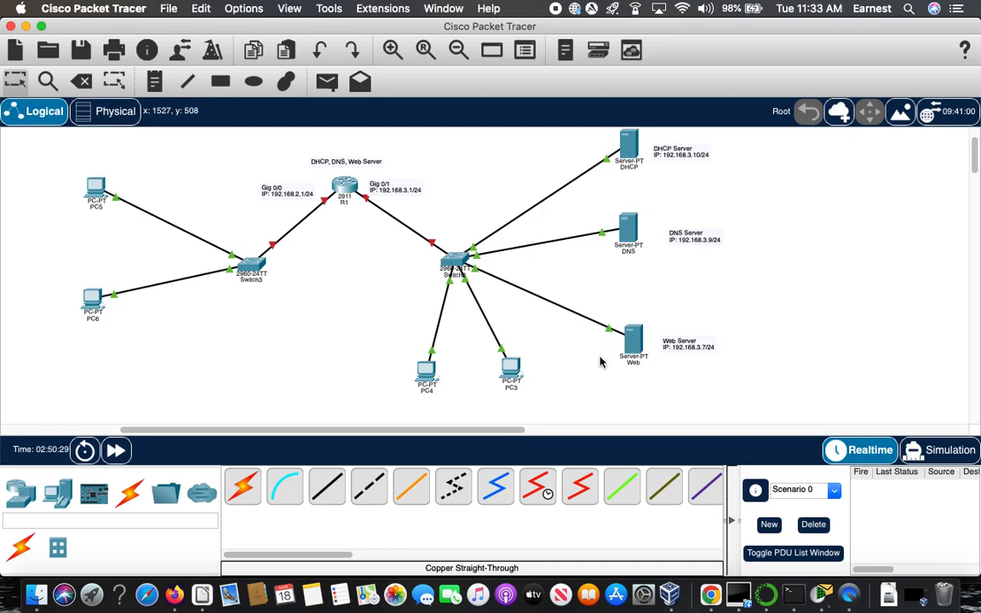
- Open the DHCP service settings on the DHCP server and name the new address pool serverPoolA1
click(632, 147)
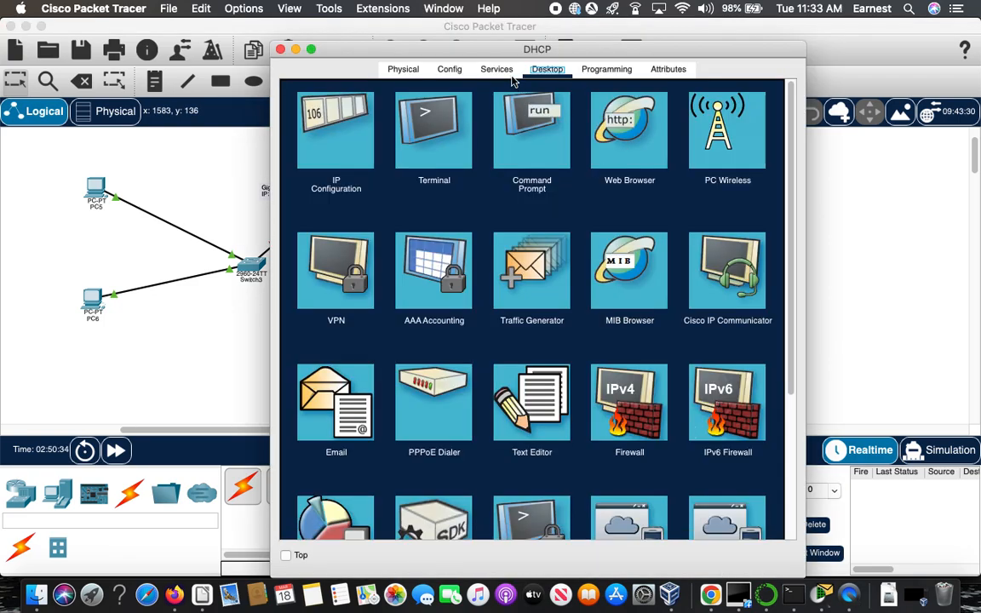
drag(434, 48, 435, 85)
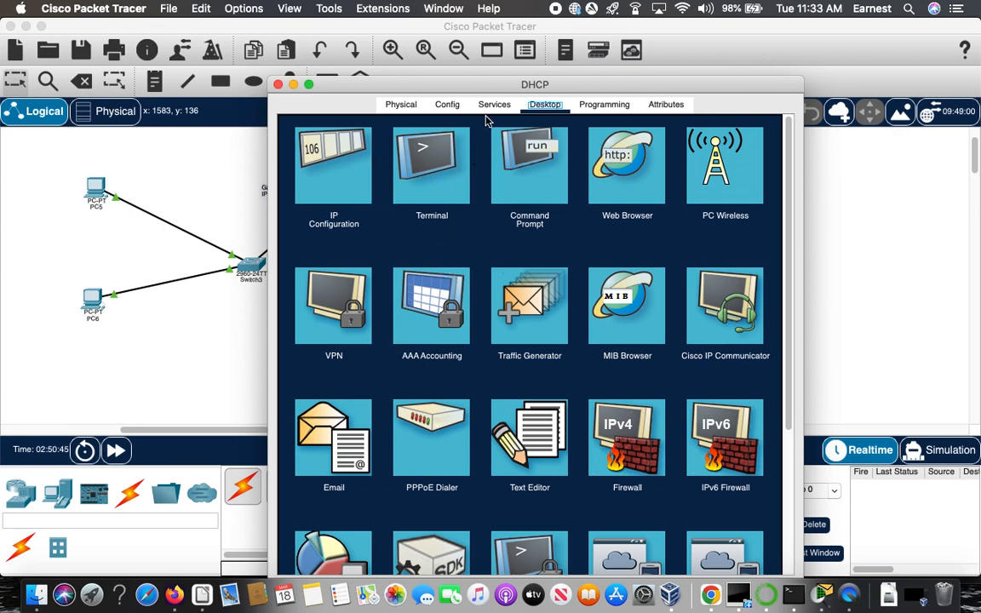
drag(462, 88, 480, 64)
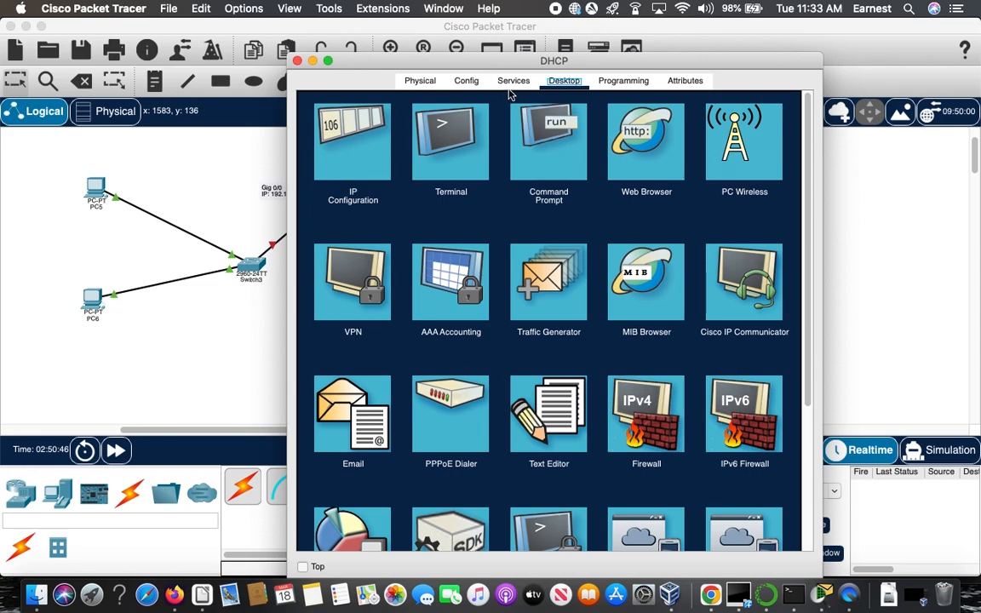
click(509, 83)
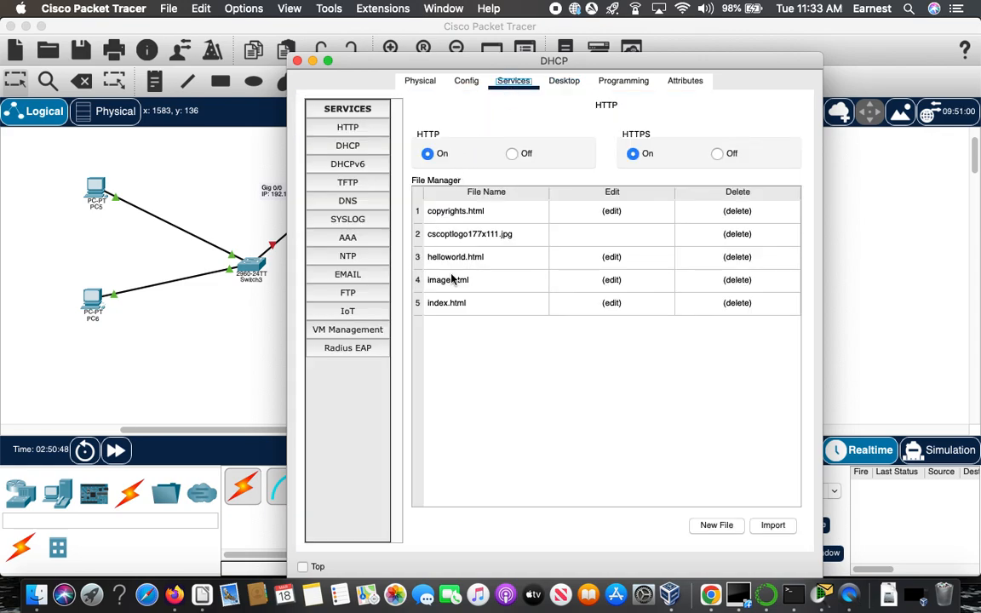
click(349, 146)
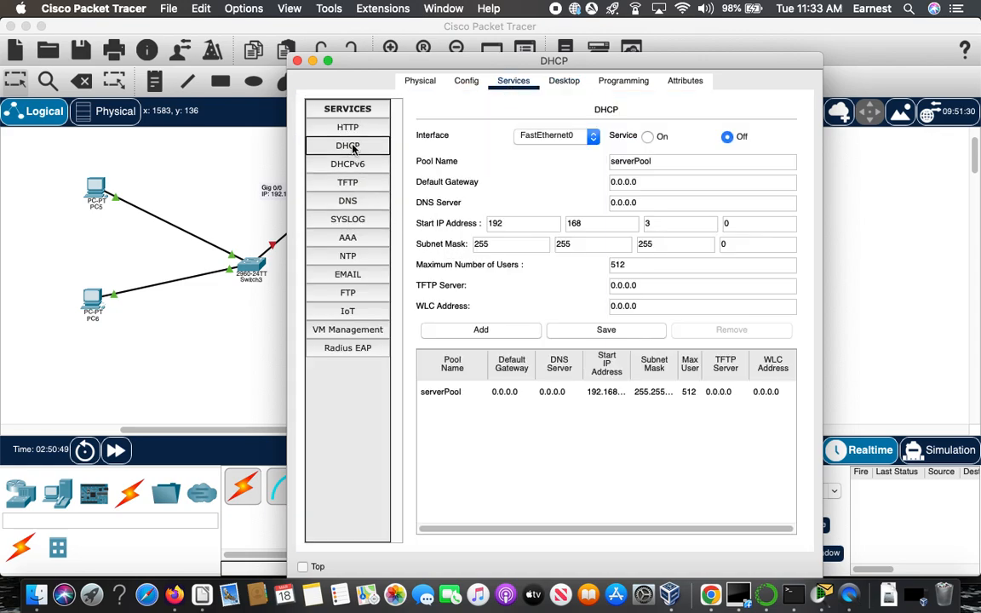
click(662, 162)
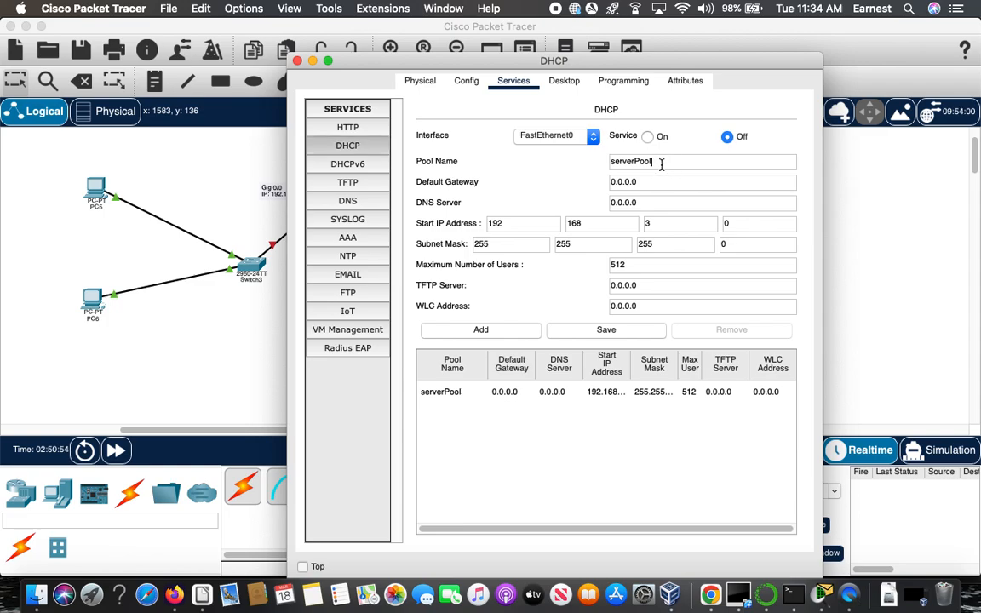
text(A1)
- Set the pool's default gateway to 192.168.3.1 and its DNS server to 192.168.3.9
drag(645, 182, 591, 182)
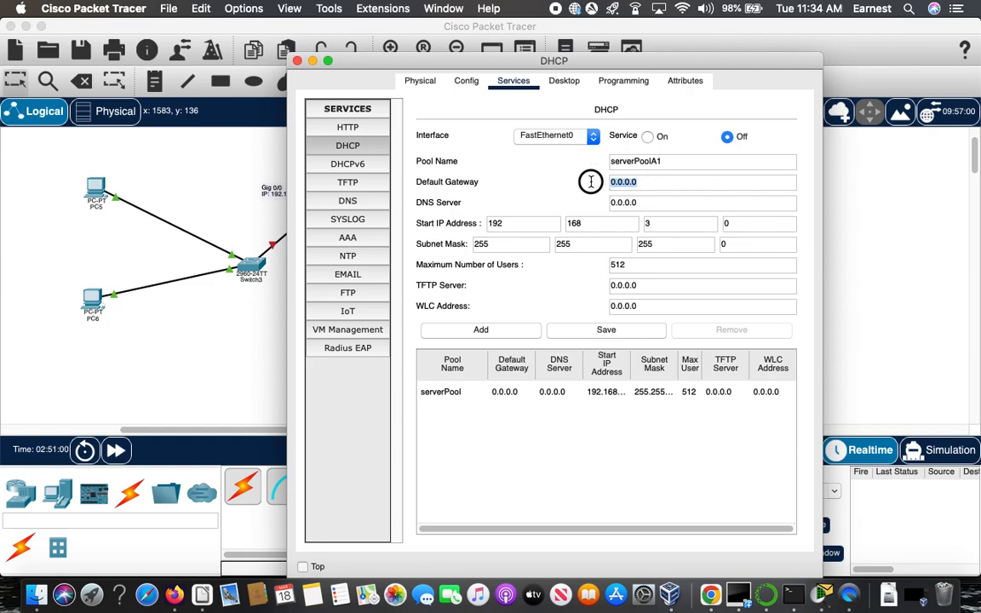
text(192.168.)
text(3.1)
drag(654, 201, 609, 207)
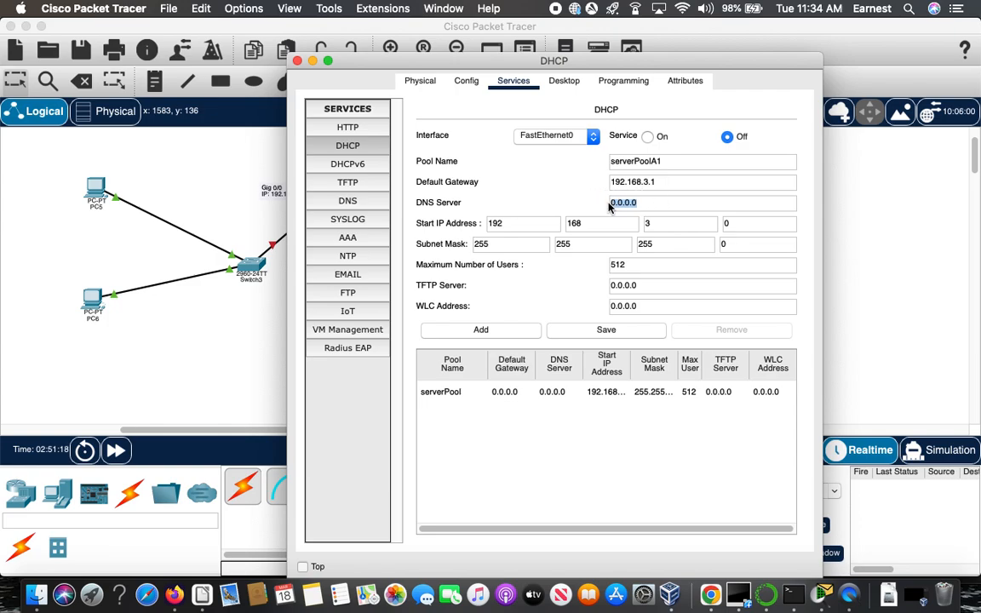
text(192.)
text(168.3.9)
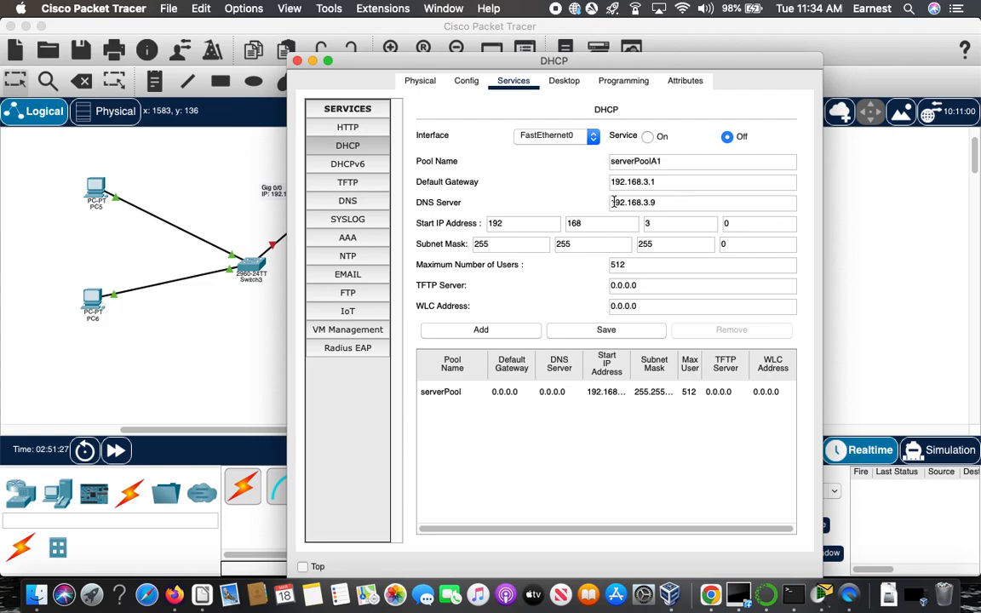
- Set the start IP address of serverPoolA1 to 192.168.3.20 and add the pool to the DHCP service
click(662, 224)
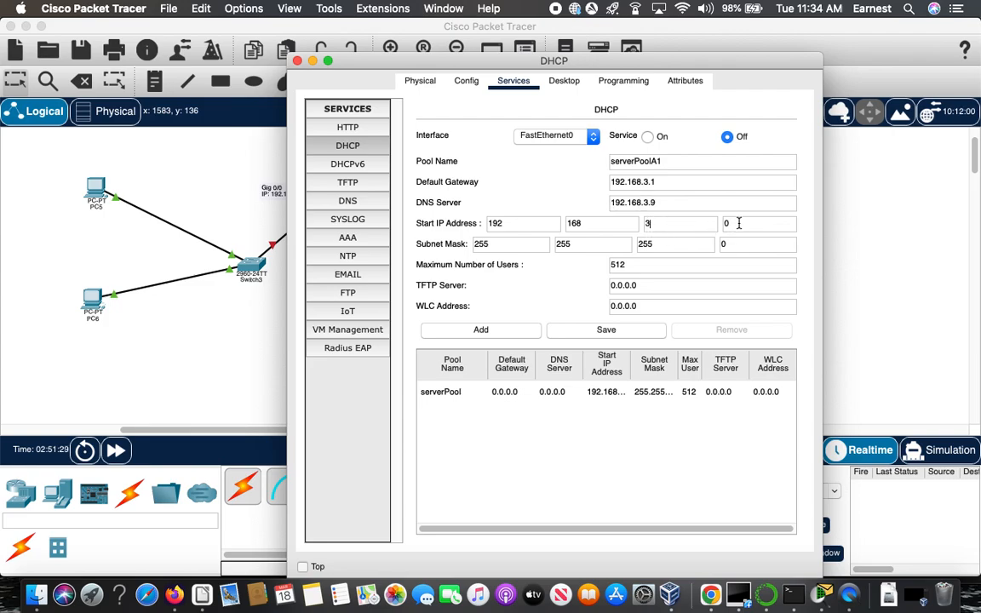
drag(738, 224, 721, 226)
text(20)
click(481, 331)
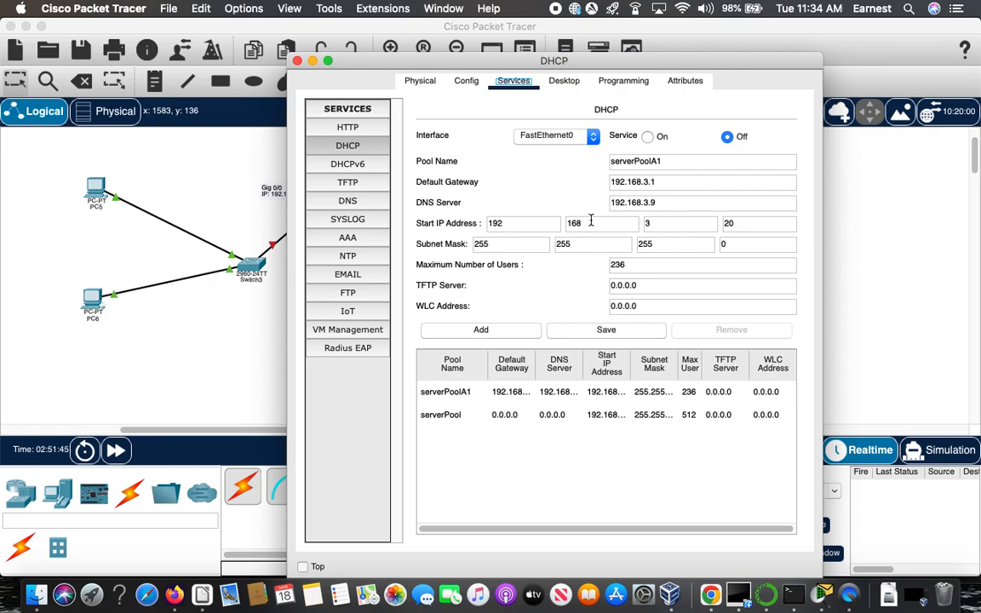
- Add a second DHCP pool named serverPoolA2 with start IP address 192.168.2.20 and save it
double_click(646, 225)
key(BackSpace)
text(2)
click(498, 330)
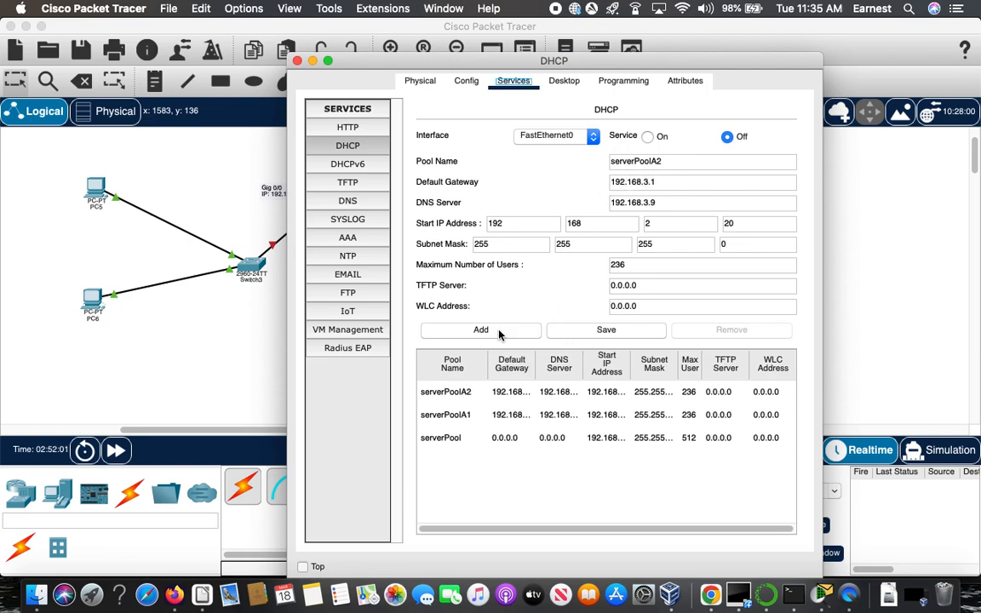
click(610, 332)
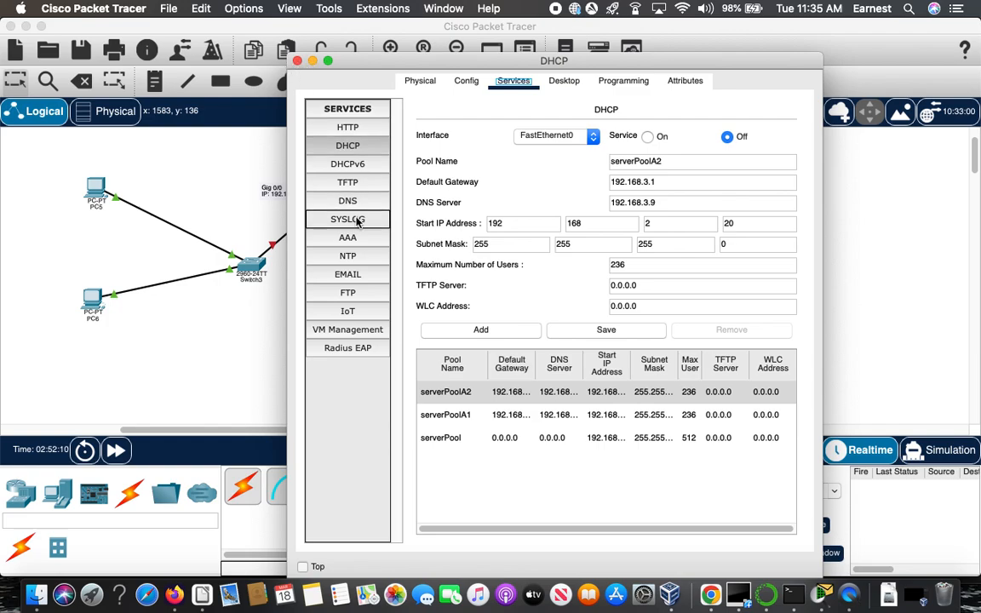
- In the DHCP server's HTTP service, replace the Quick Links lines of index.html with <h1>This my DHCP Server.</h1>
click(348, 128)
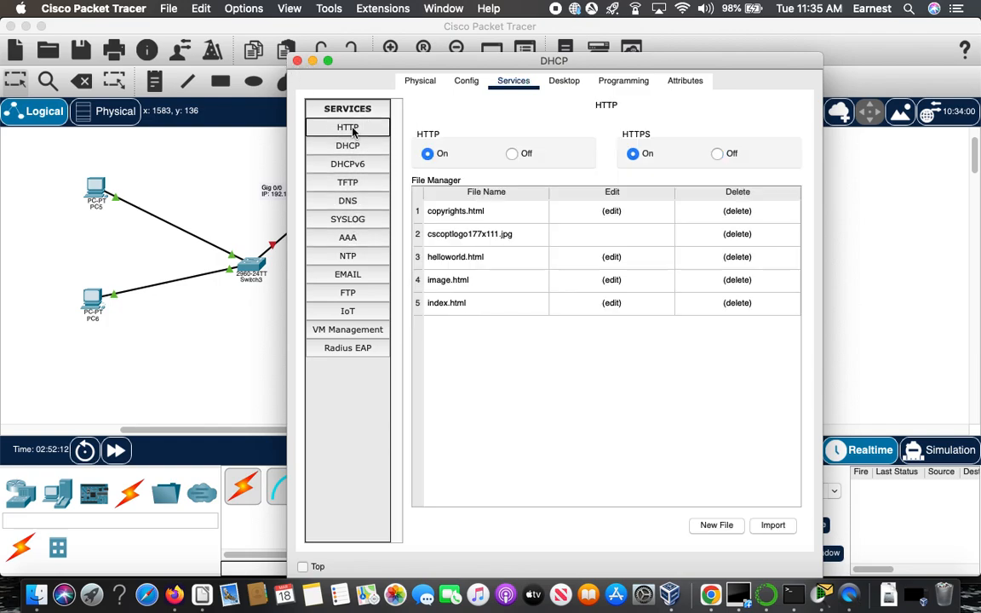
click(613, 303)
drag(602, 197, 500, 184)
click(511, 218)
click(600, 195)
drag(600, 195, 473, 163)
click(608, 187)
drag(603, 192, 415, 159)
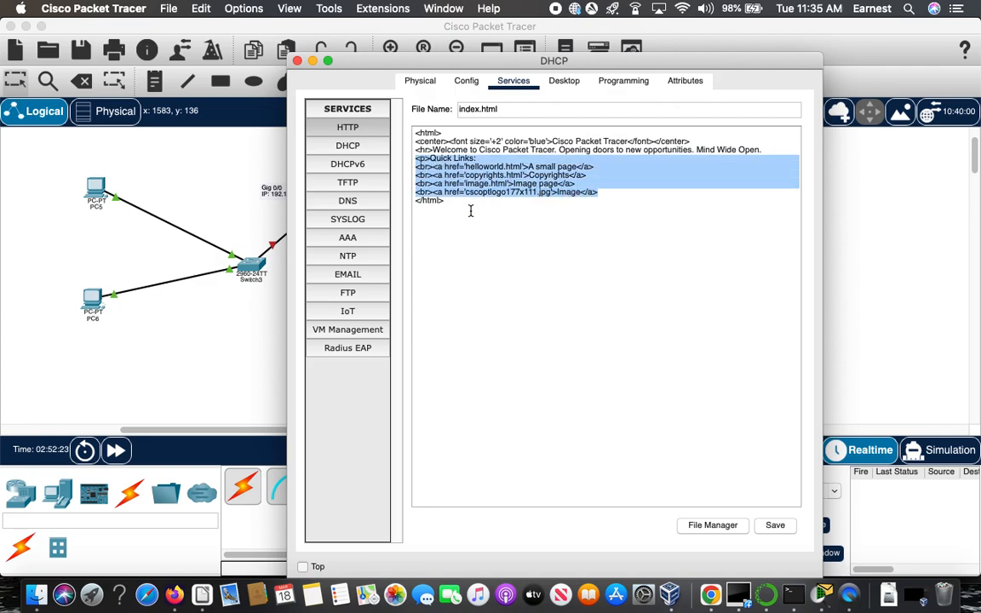
text(<h1)
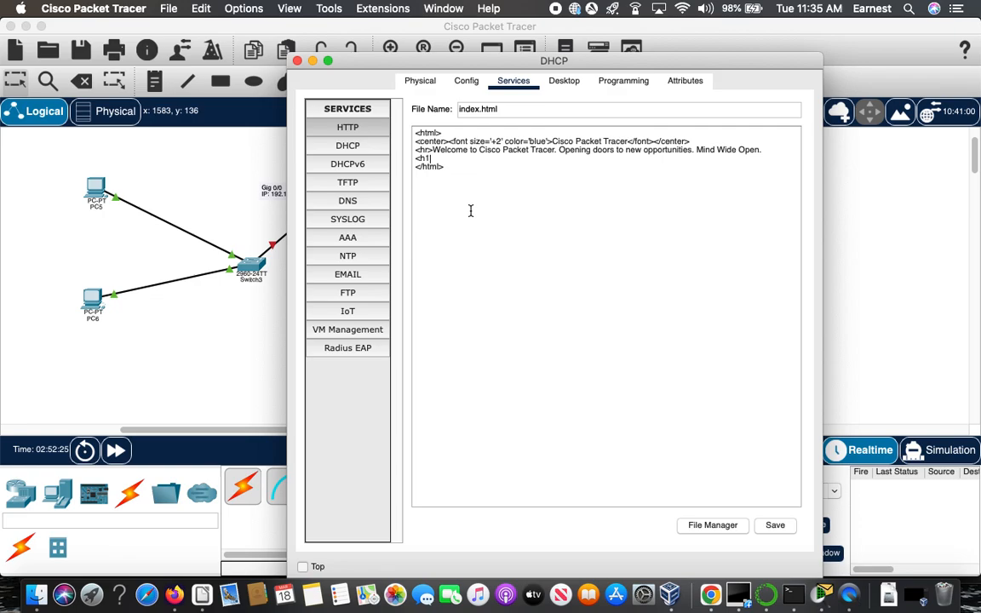
text(>This my DHCP Server)
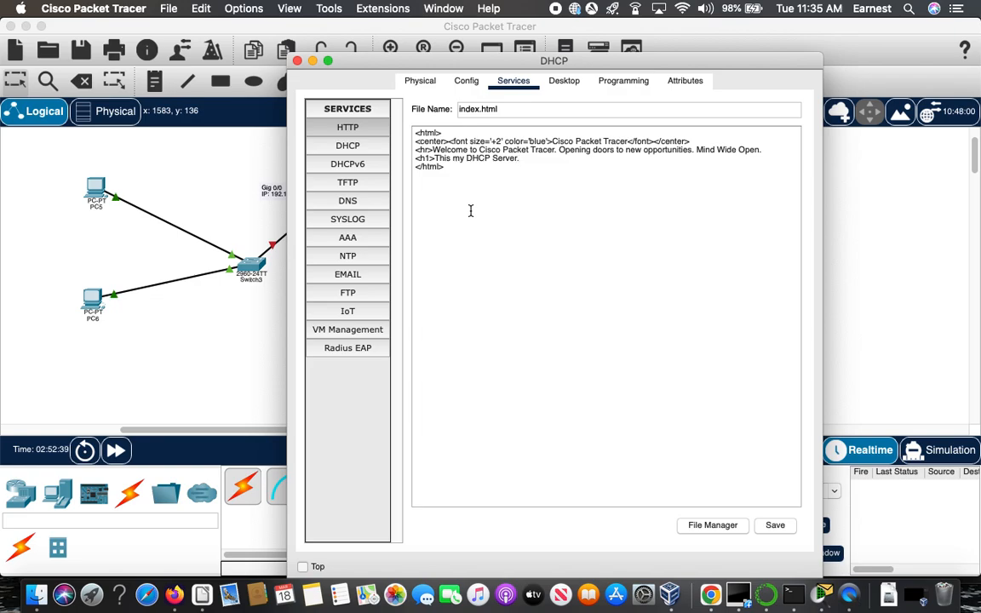
text(.</h1>)
- Save the edited index.html on the DHCP server and close the server's window
click(780, 529)
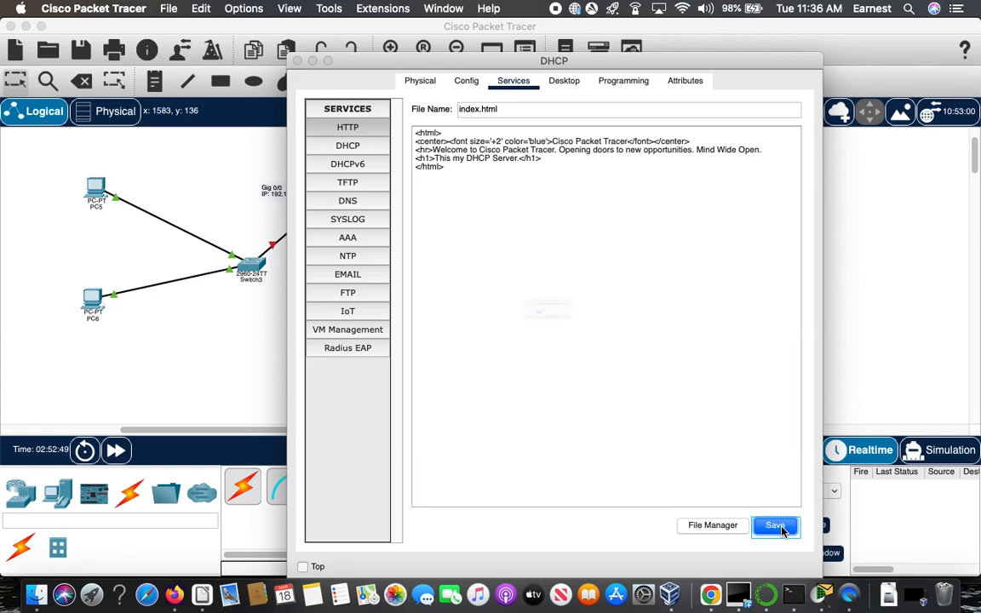
click(487, 340)
click(297, 60)
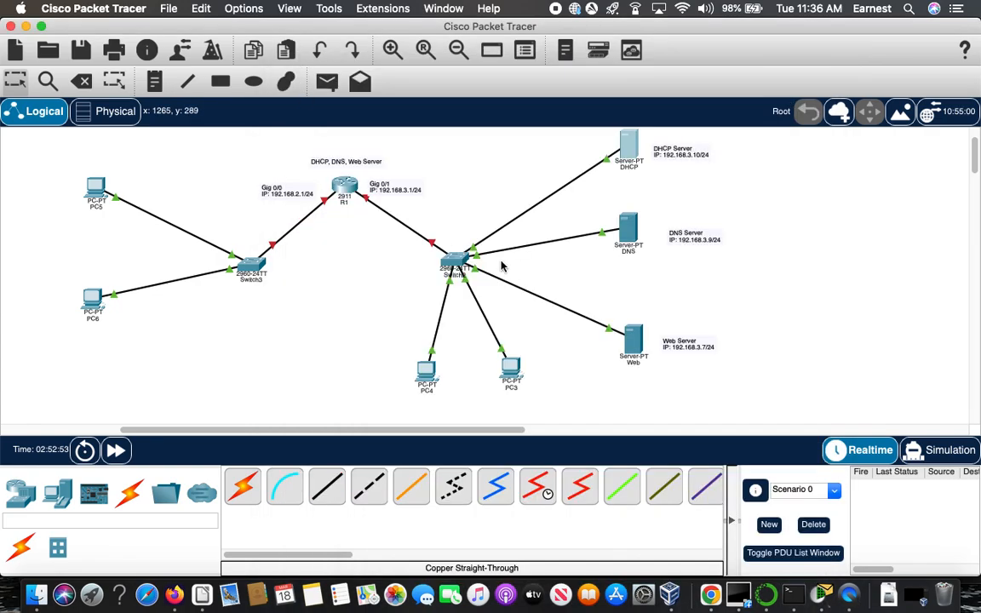
- In the Web server's index.html, replace the Quick Links lines with <h1>Thank you for watching this video, and I will see you in the next one.</h1>
click(637, 347)
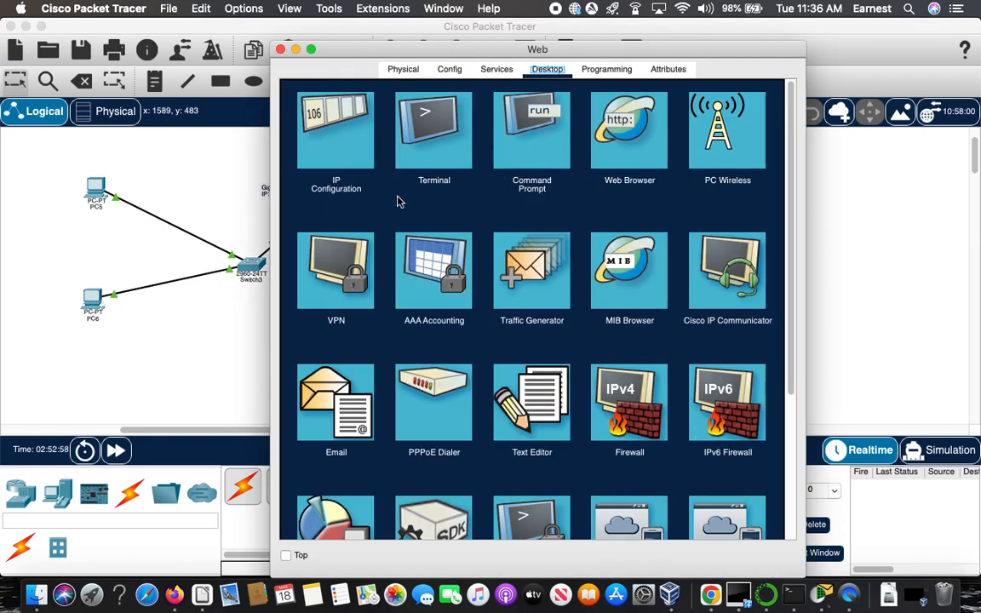
click(494, 71)
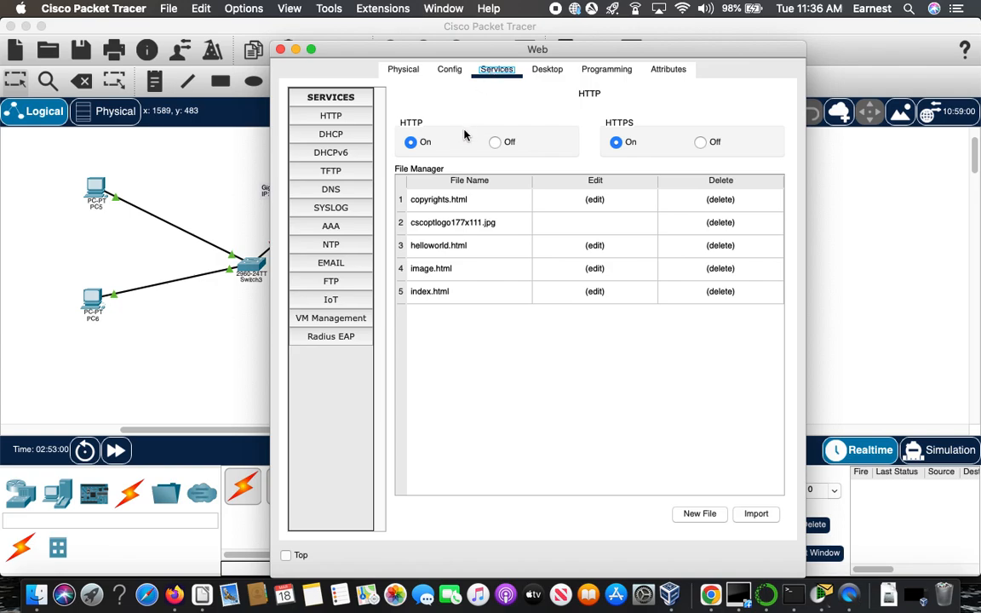
click(335, 120)
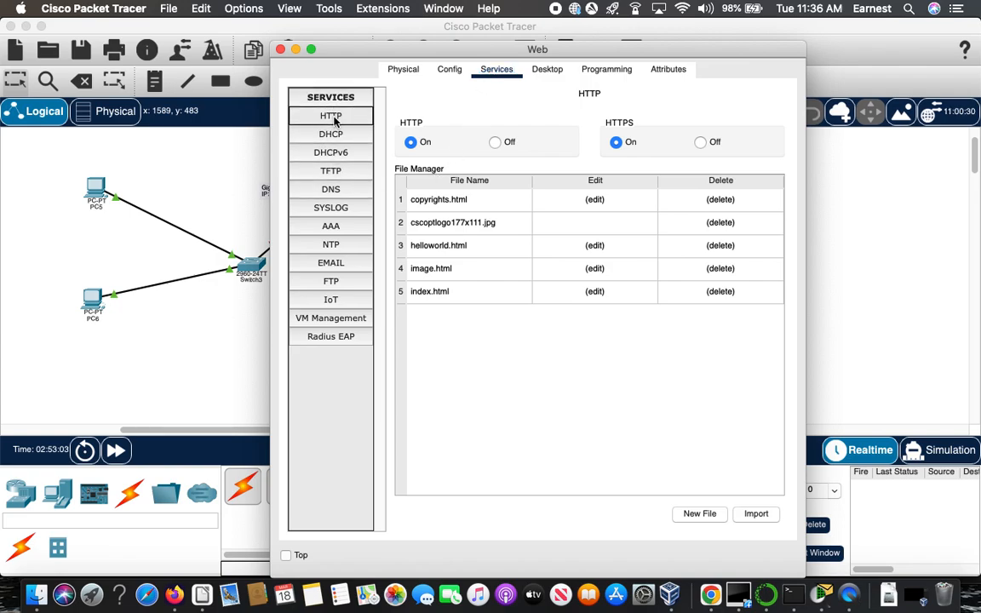
click(600, 294)
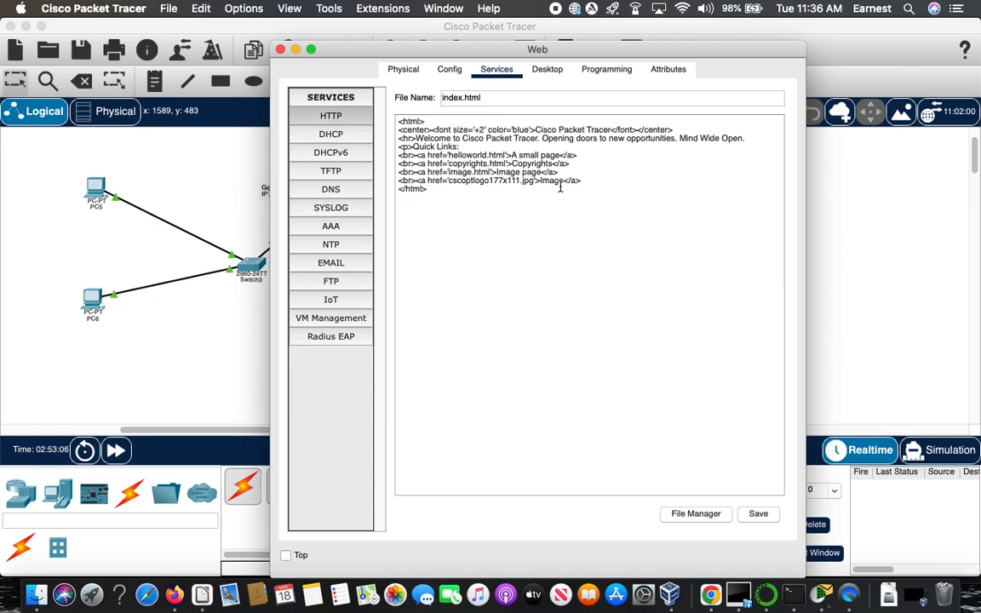
drag(580, 179, 398, 149)
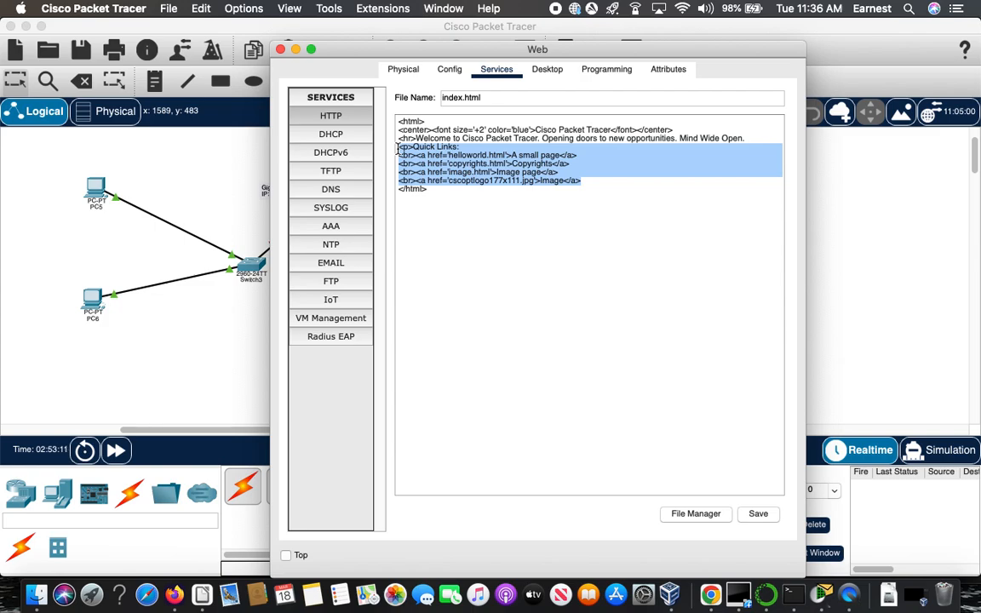
key(BackSpace)
text(h1>)
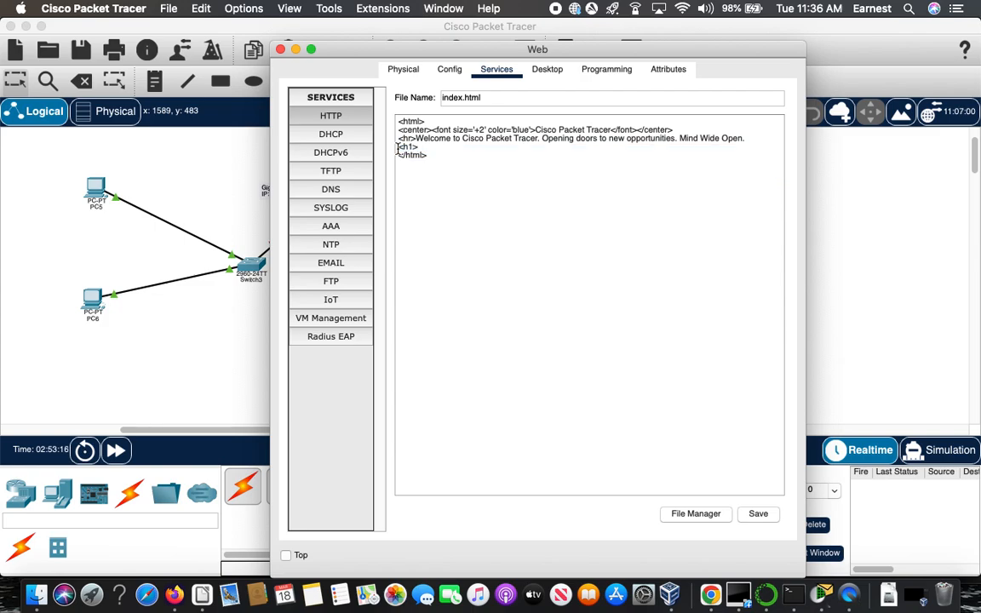
text(Thank you for watchin)
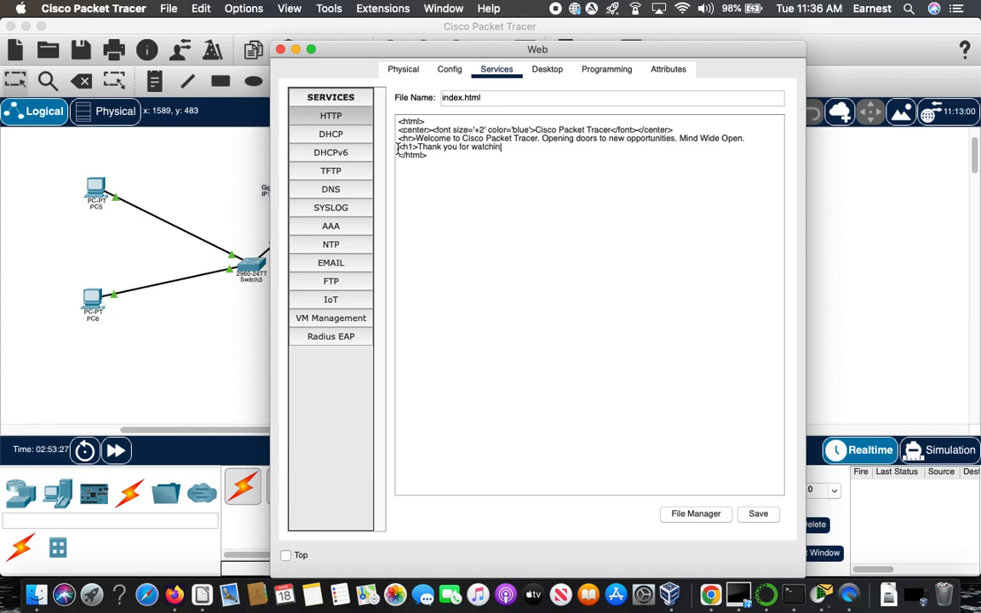
text(g this video, and I will see you in the next)
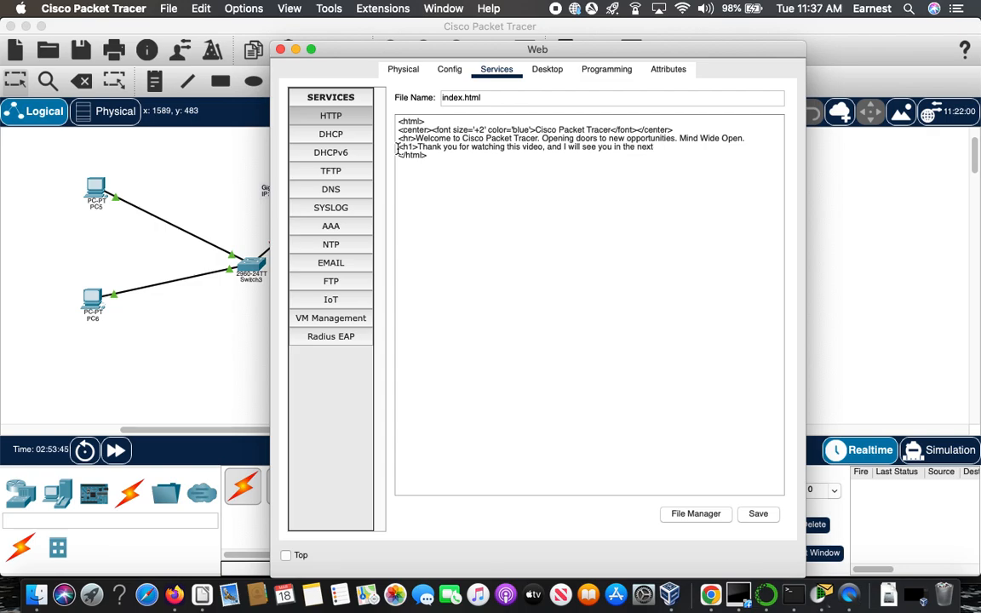
text( one.</h1>)
- Save the Web server's edited index.html and close the server's window
click(758, 516)
click(468, 327)
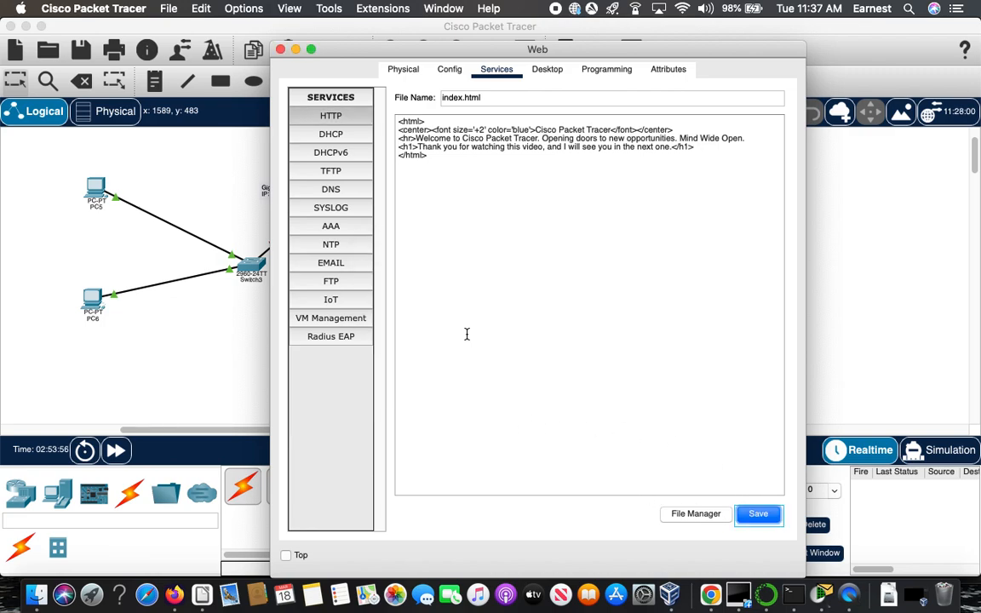
click(280, 49)
click(628, 226)
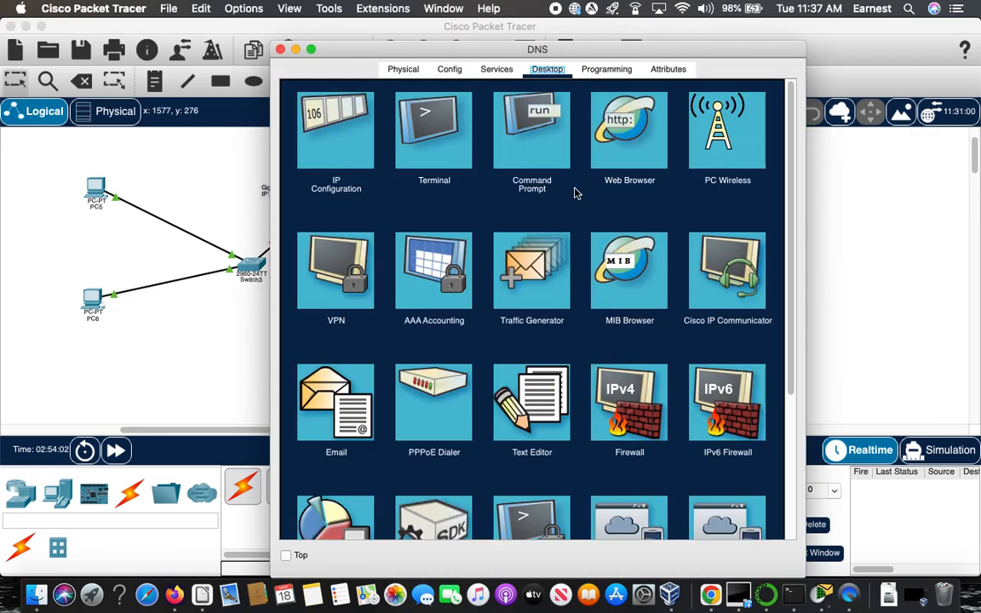
click(497, 69)
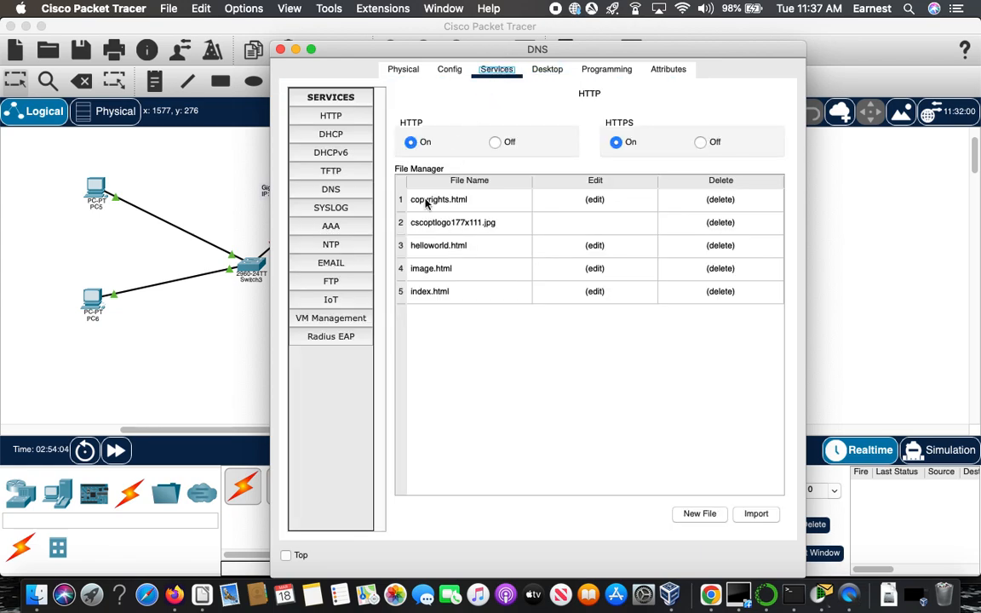
click(332, 190)
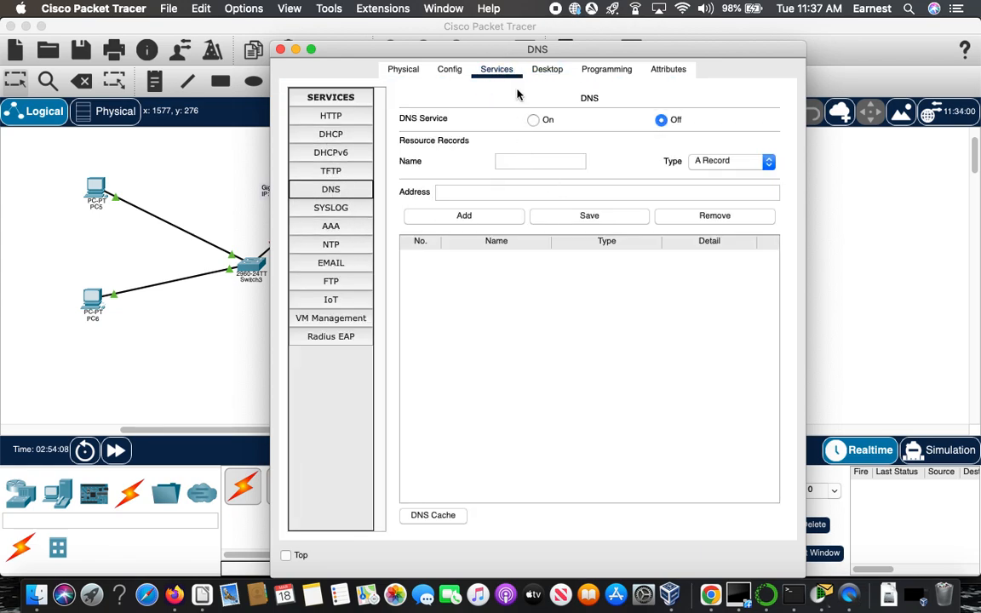
drag(590, 49, 440, 226)
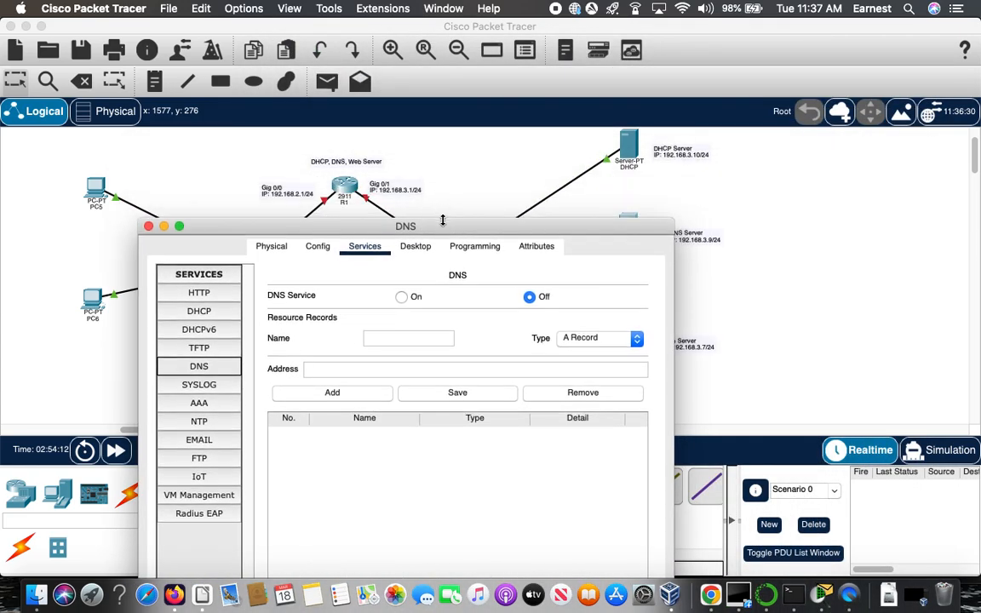
click(396, 341)
text(www.)
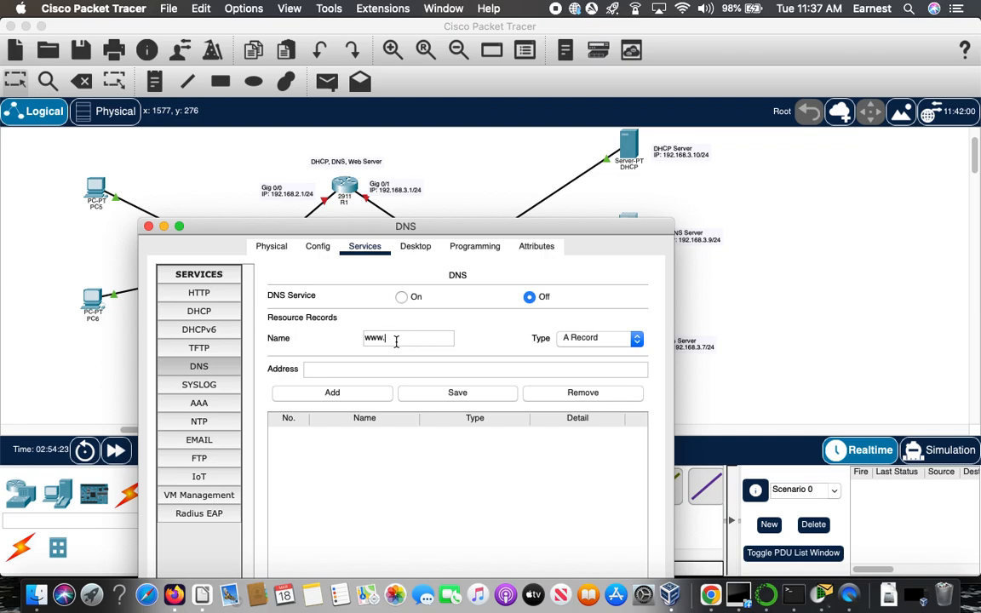
text(mydhcp.com)
click(387, 369)
text(192.16)
text(3.10)
click(332, 393)
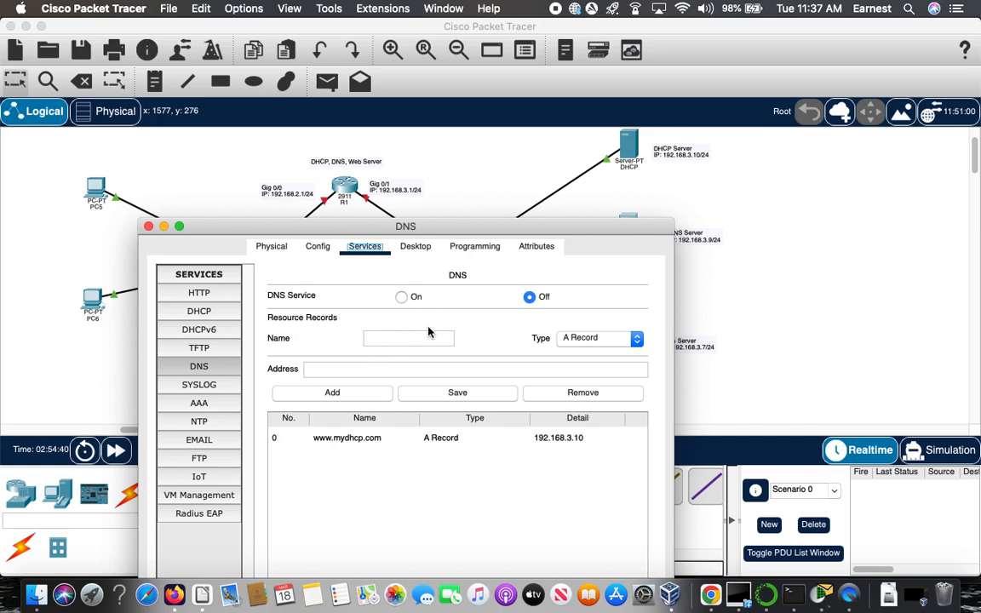
drag(458, 225, 356, 172)
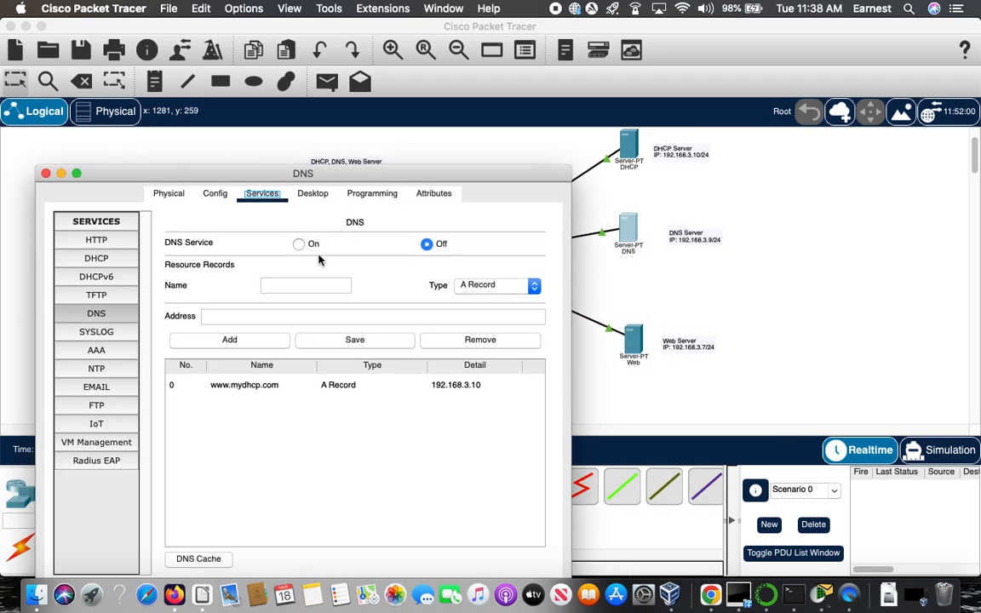
click(278, 286)
text(www.mywebserver)
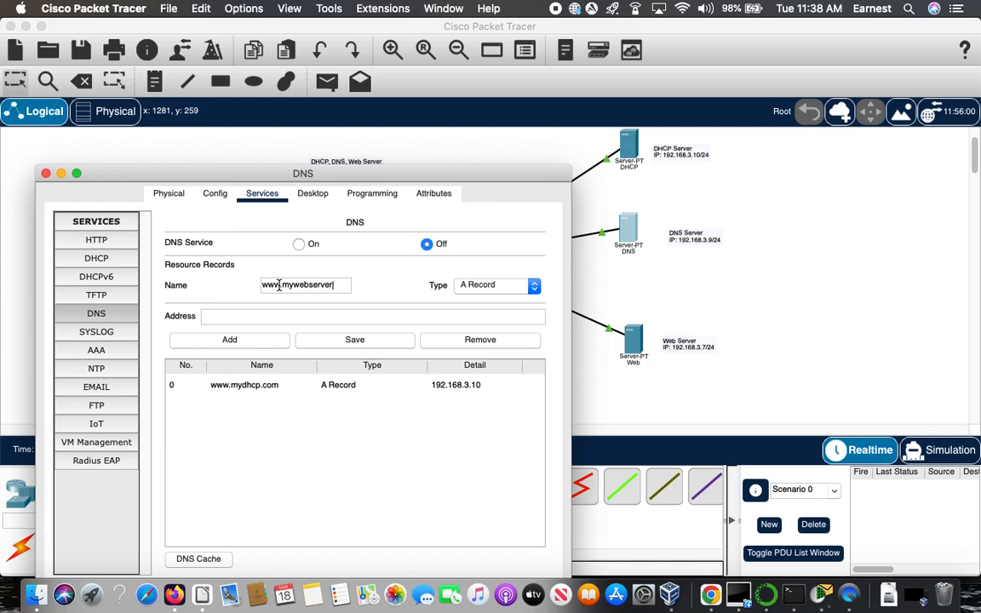
text(.com)
click(225, 315)
text(192.)
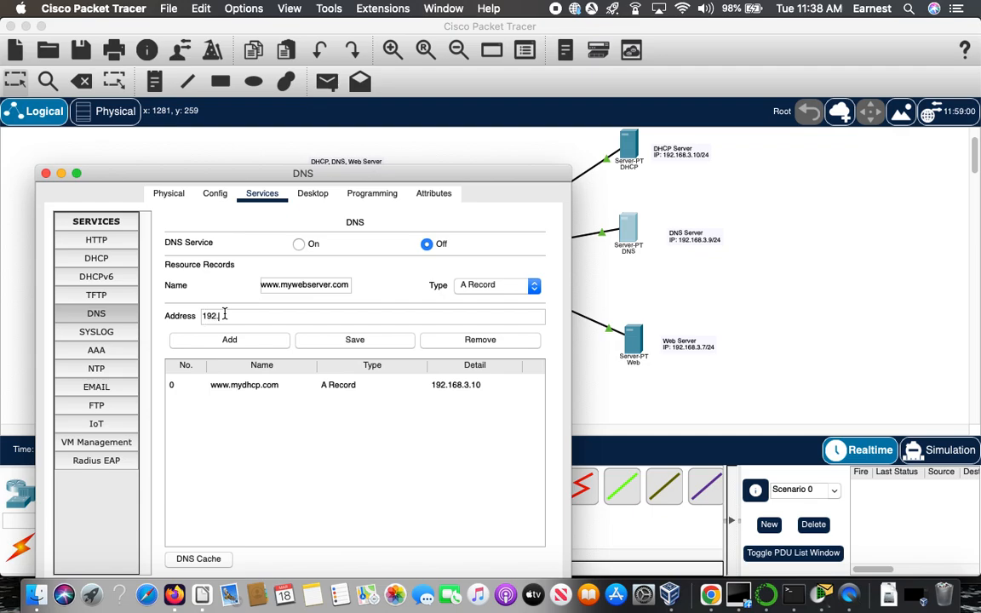
text(168.3.7)
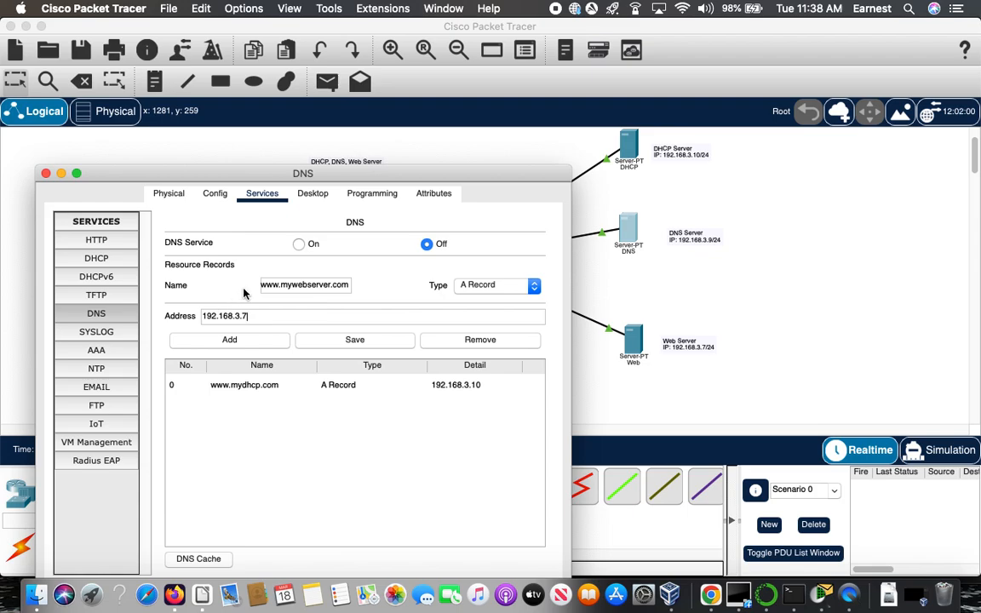
click(243, 342)
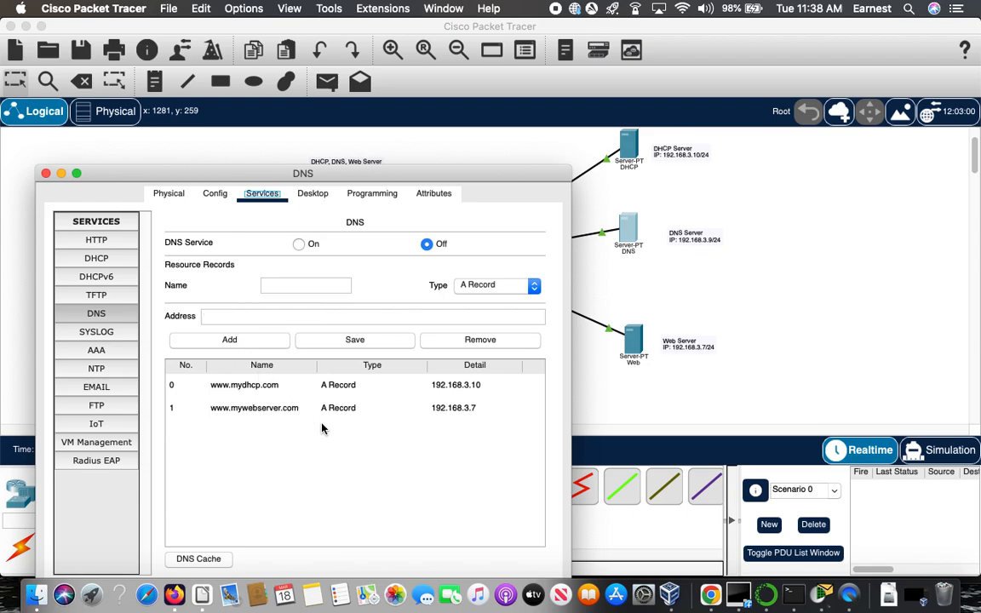
click(358, 343)
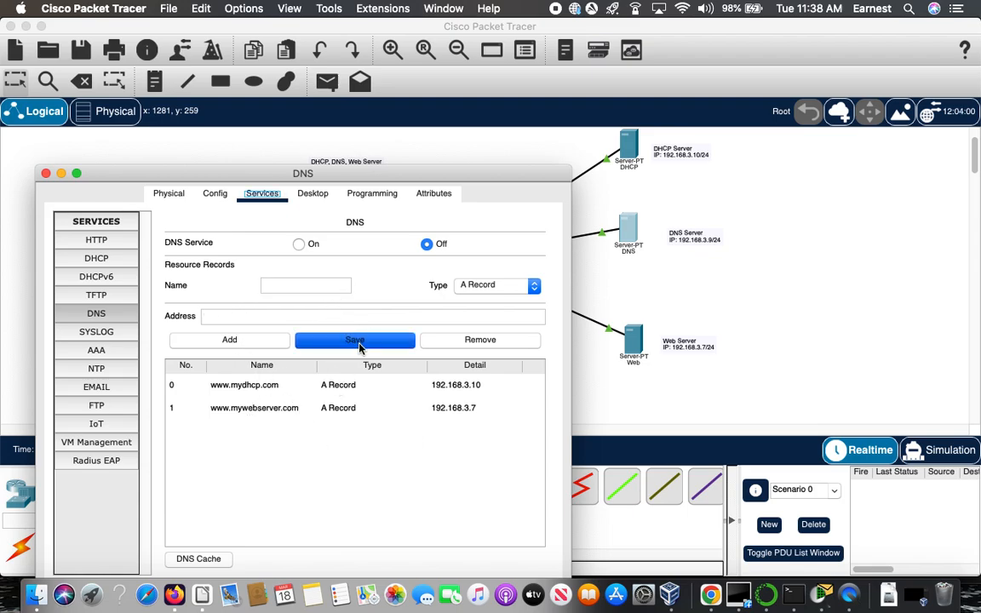
click(532, 308)
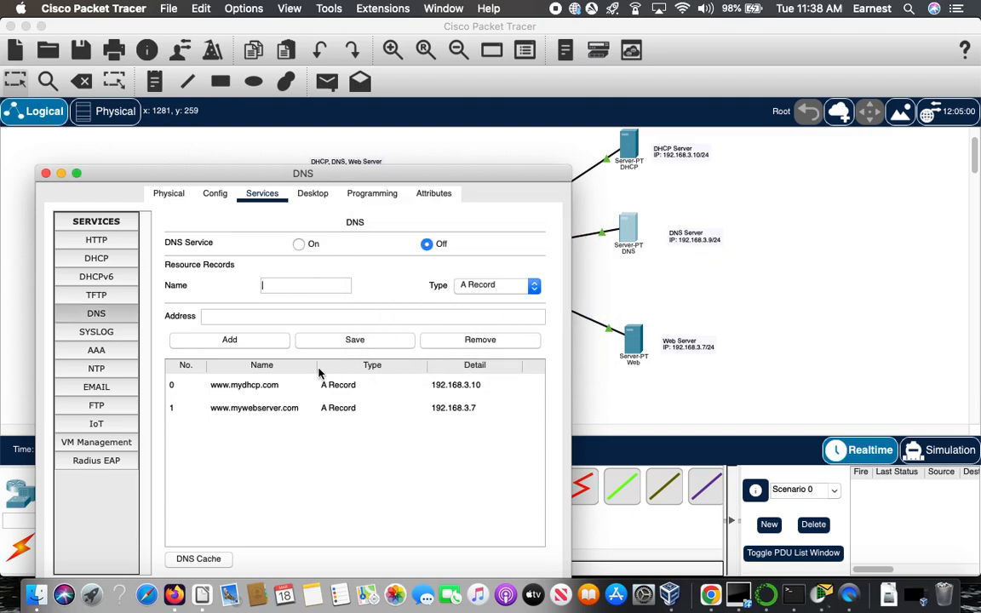
- Turn on the DNS service on the DNS server and close the server's window
click(298, 246)
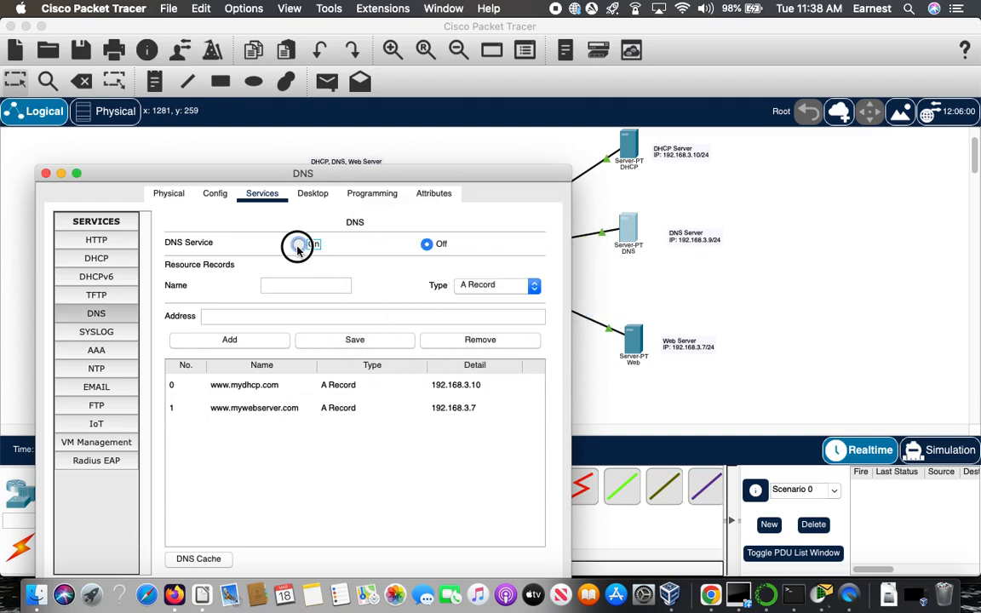
drag(324, 173, 548, 126)
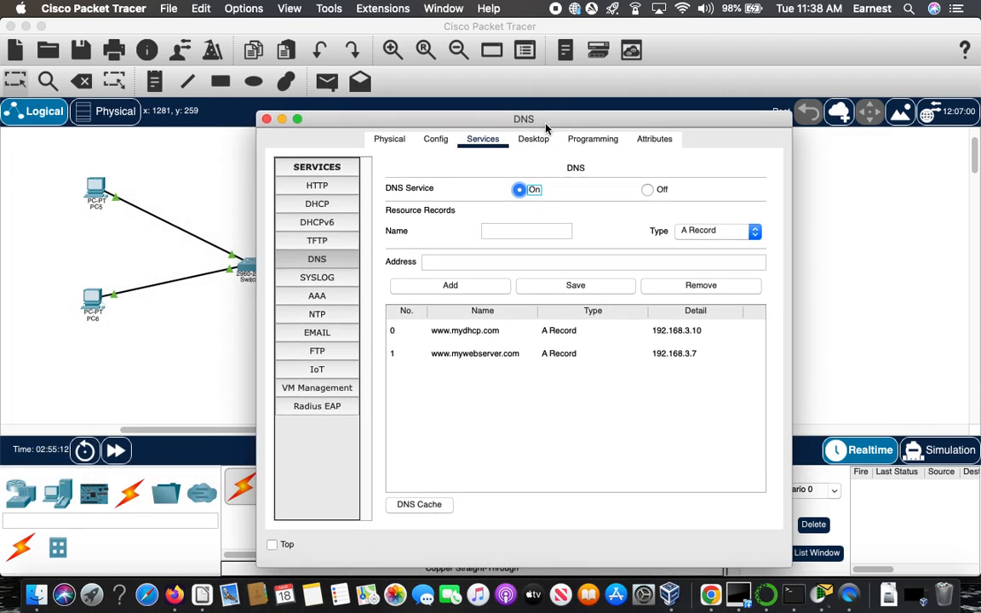
click(267, 120)
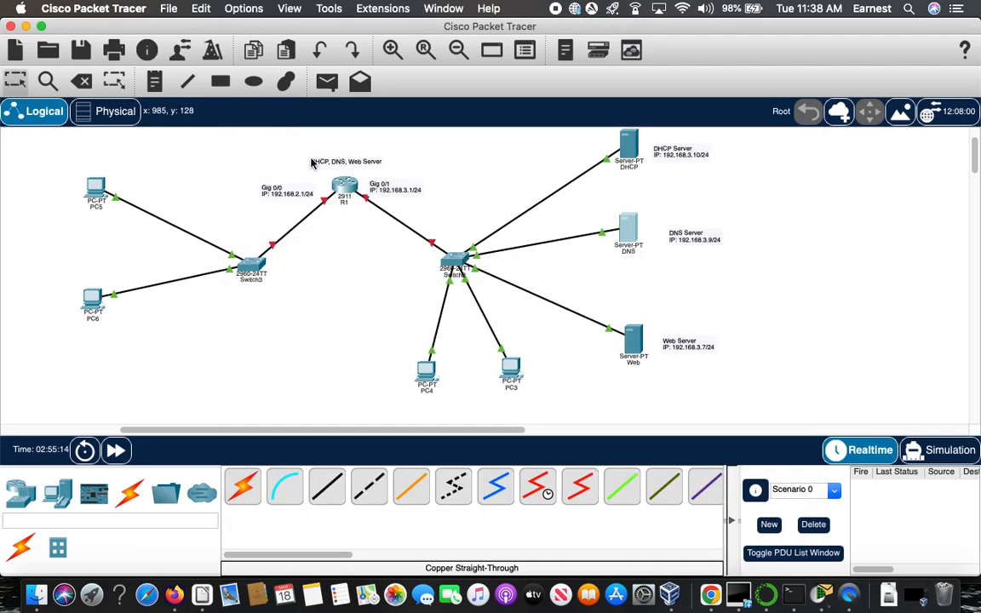
- Turn on the DHCP service for FastEthernet0 on the DHCP server and close the server's window
click(626, 151)
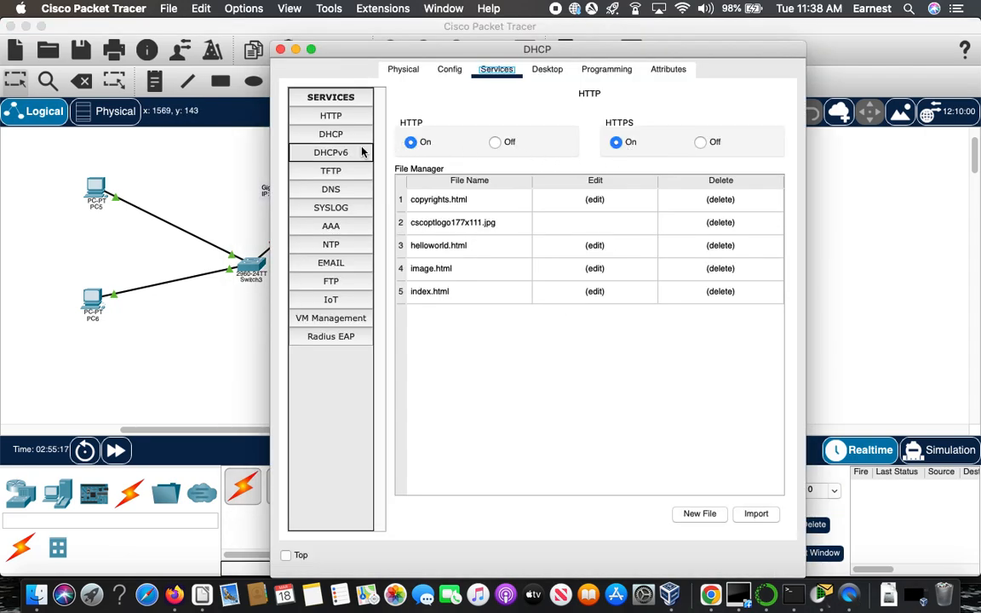
click(337, 136)
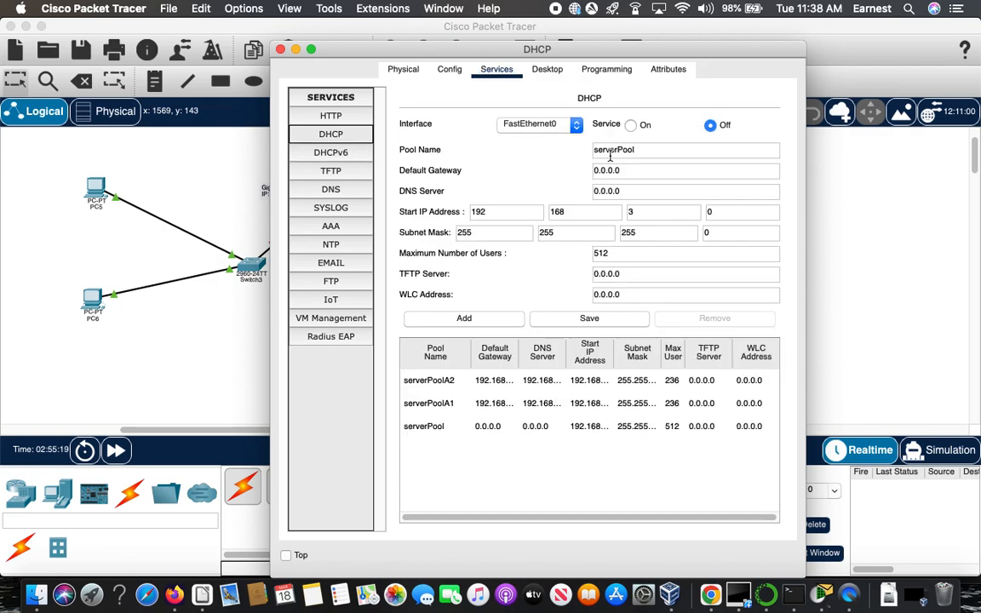
click(632, 125)
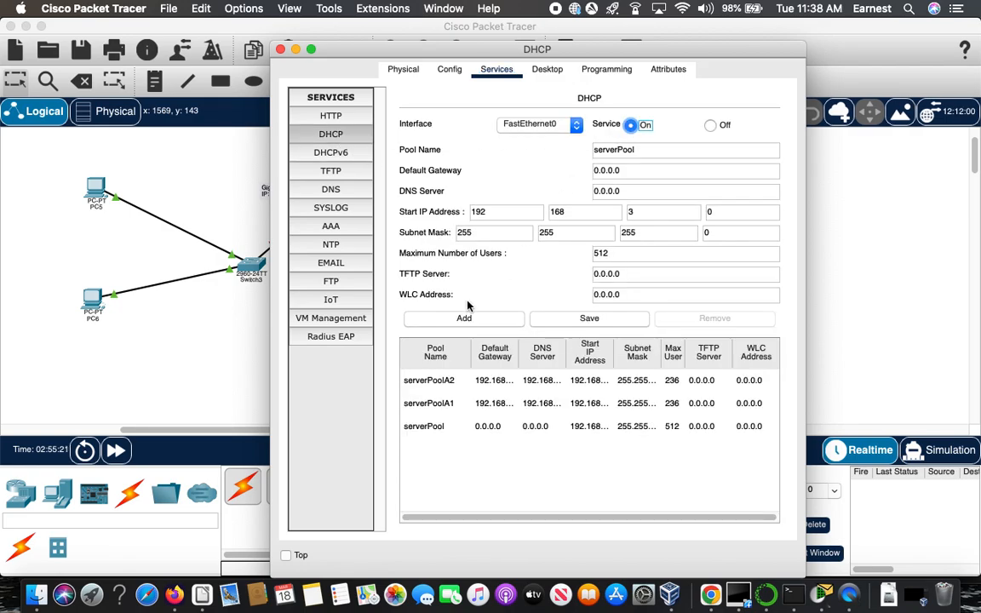
click(281, 48)
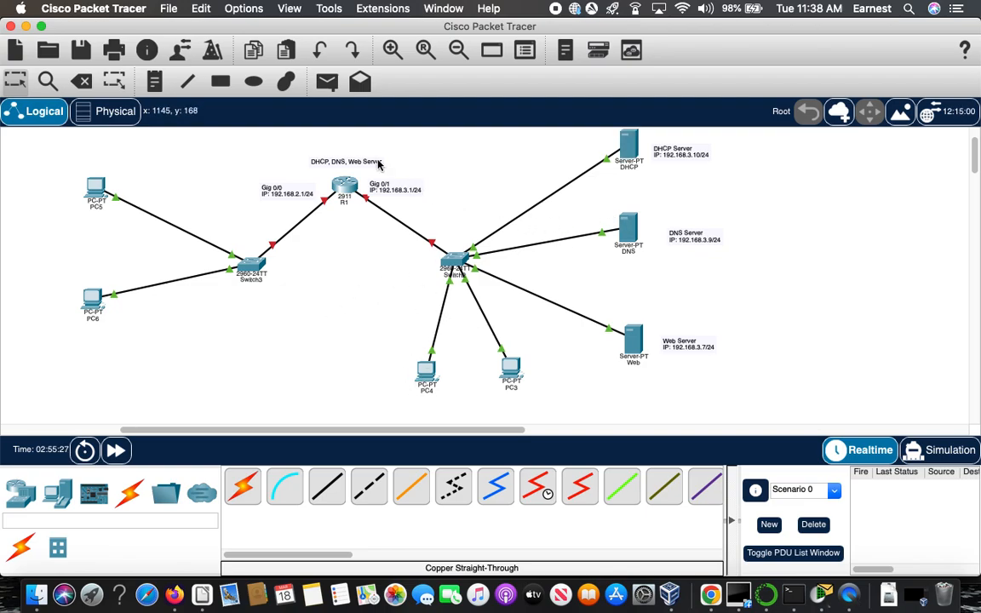
- Open router R1's command line and decline the initial configuration dialog
click(345, 190)
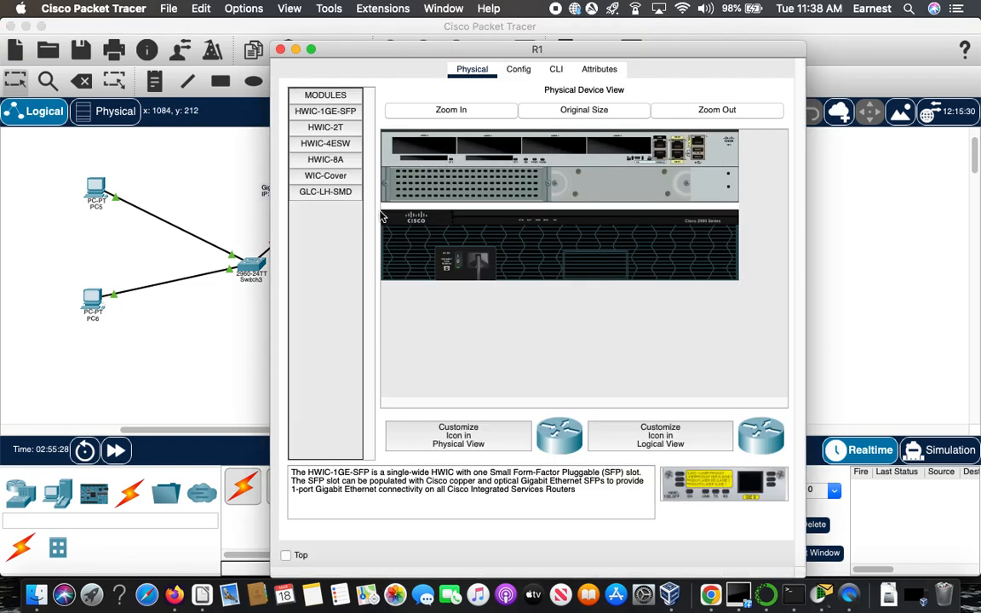
click(555, 69)
click(475, 482)
text(no)
key(Return)
key(Return)
key(Return)
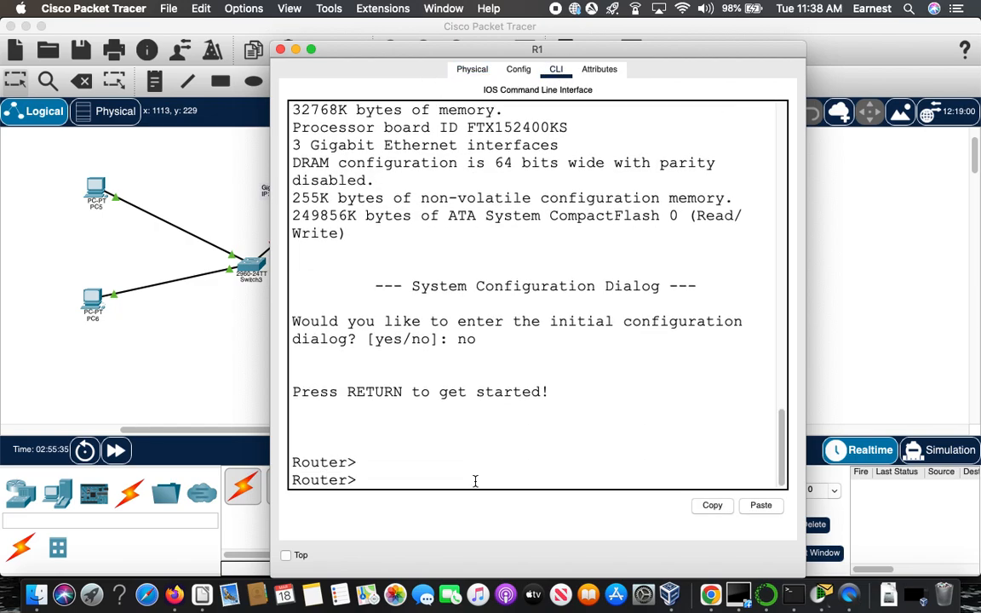
- Enter privileged mode and global configuration mode on the router, and set its hostname to R1
text(en)
key(Return)
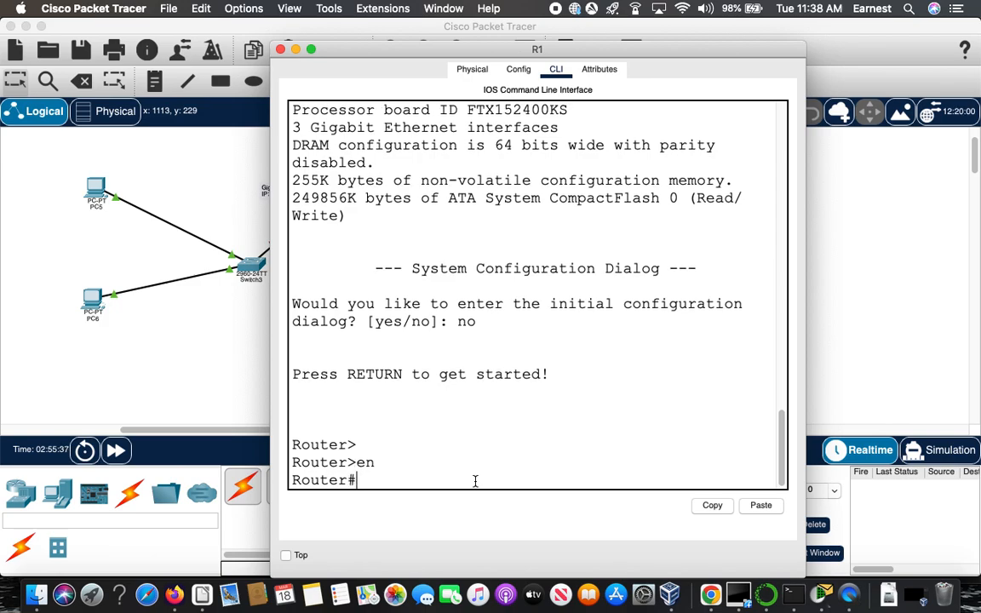
text(config t)
key(Return)
key(Return)
key(Return)
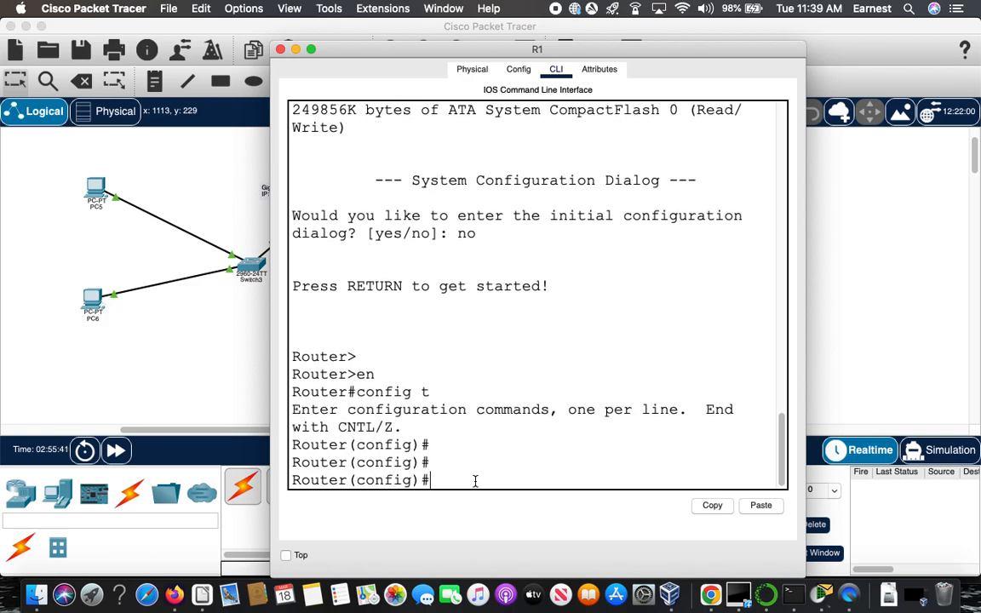
text(hostname R1)
key(Return)
key(Return)
key(Return)
key(Return)
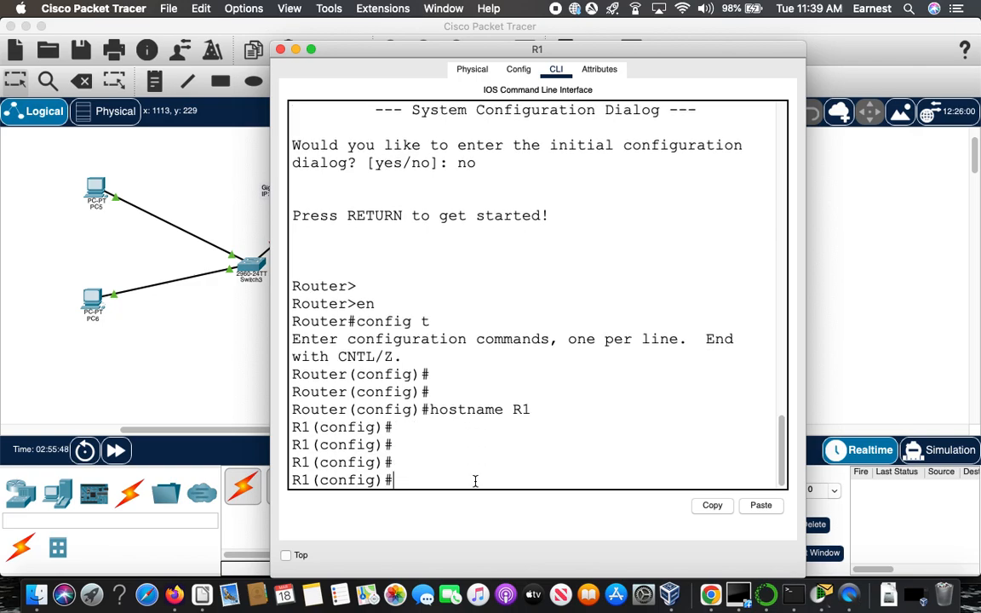
- Assign IP address 192.168.3.1 with subnet mask 255.255.255.0 to R1's gig 0/1 interface
drag(417, 48, 610, 122)
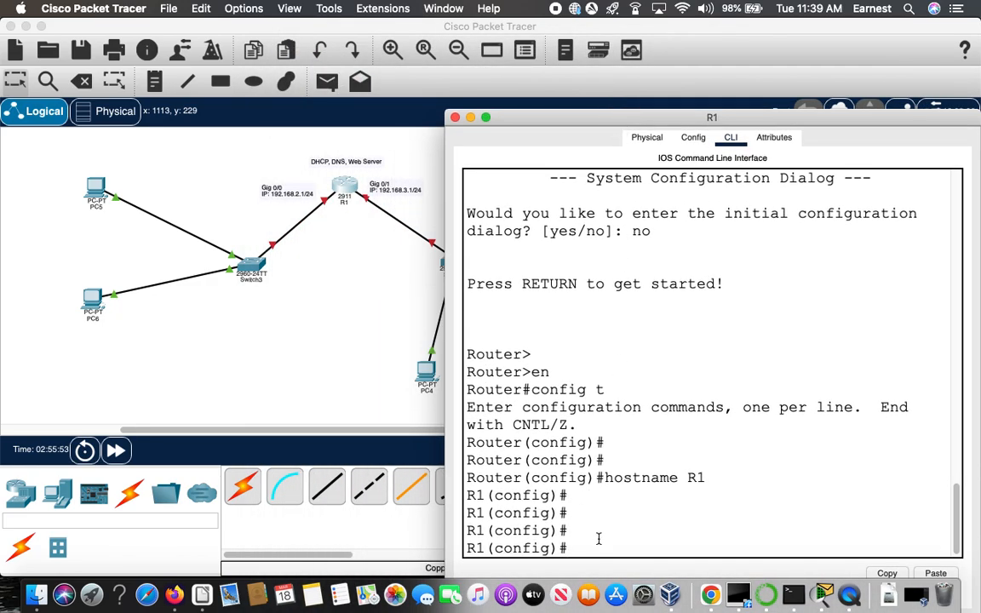
click(593, 549)
text(int gig 0)
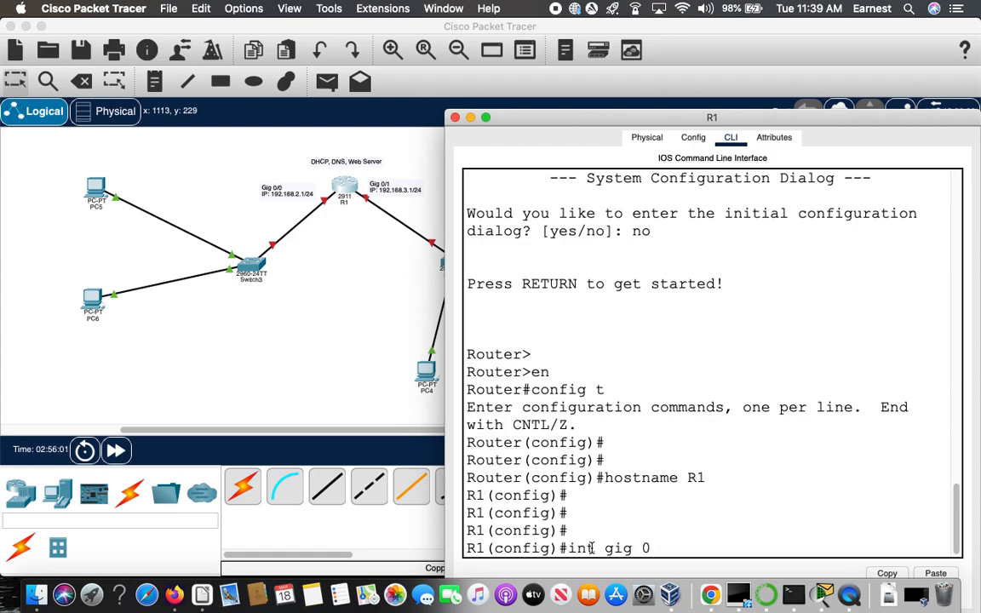
text(/1)
key(Return)
key(Return)
key(Return)
key(Return)
text(ip add)
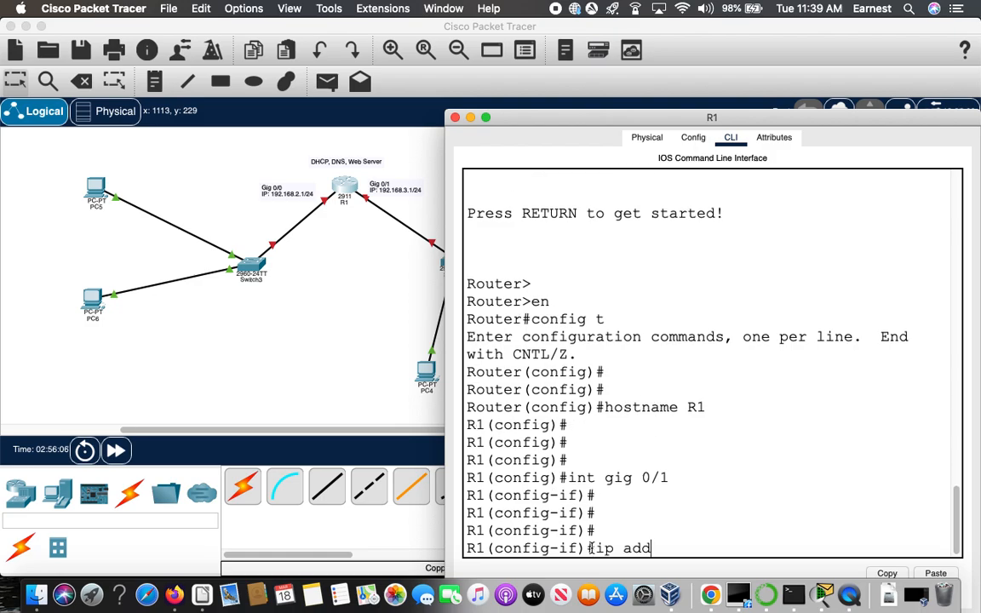
key(Tab)
text(192.1)
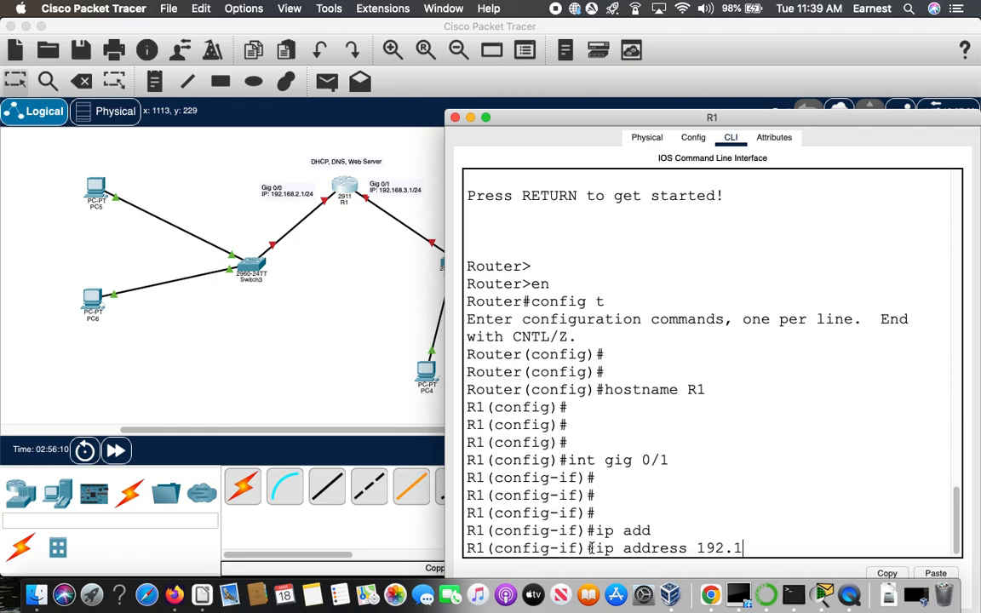
text(68.3.1 255.2)
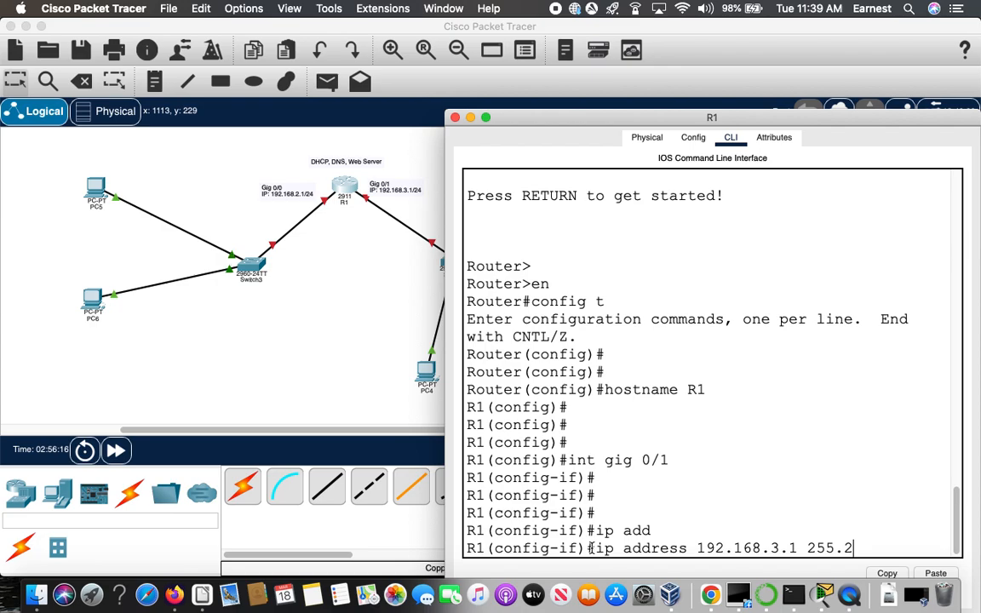
text(55.255.0)
key(Return)
key(Return)
key(Return)
key(Return)
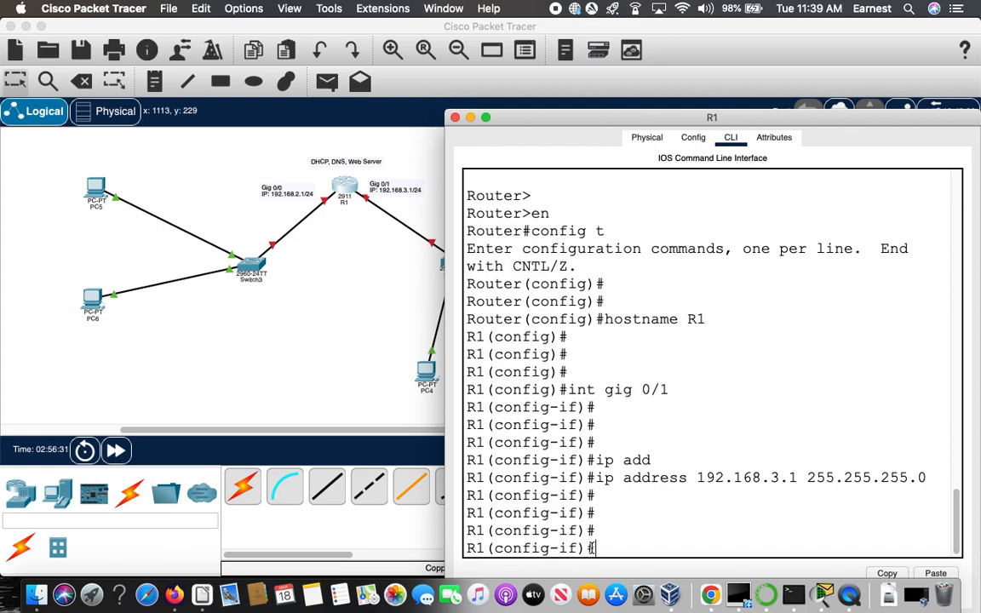
- Set the IP helper address of R1's gig 0/1 interface to the DHCP server's address, 192.168.3.10
text(ip help)
key(Tab)
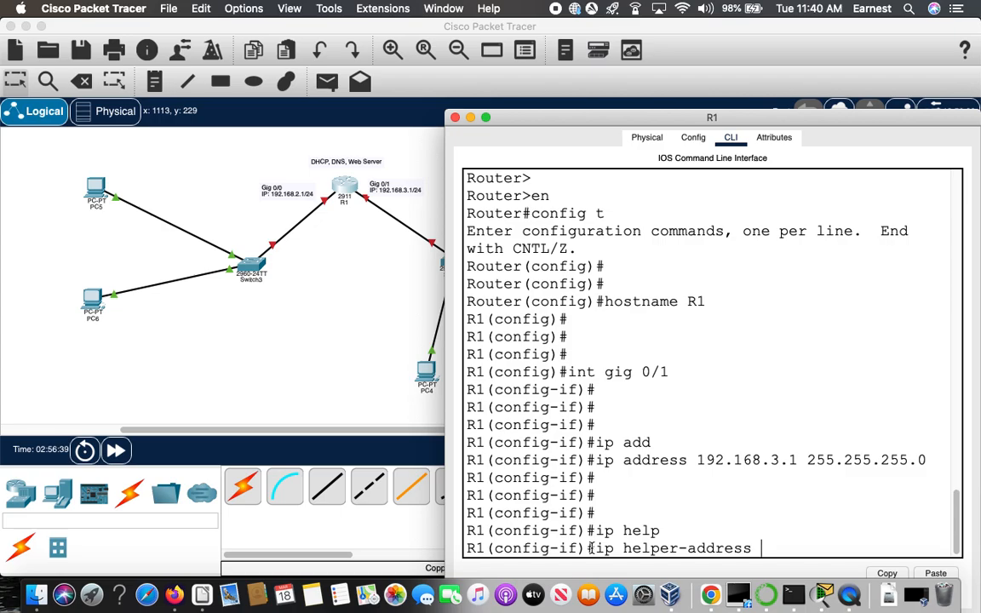
click(610, 118)
drag(609, 118, 255, 37)
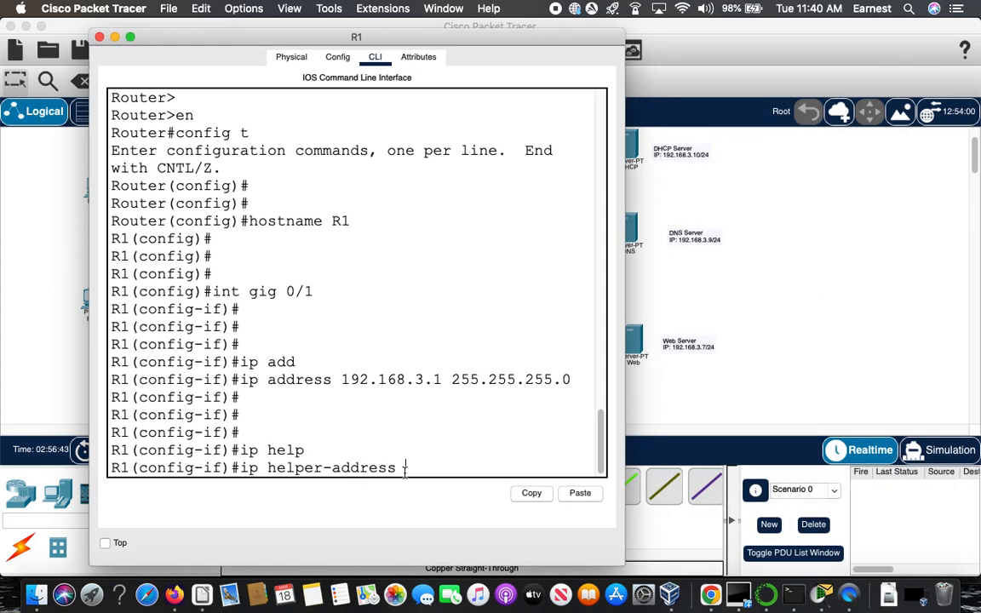
text(192.168.3.10)
key(Return)
key(Return)
key(Return)
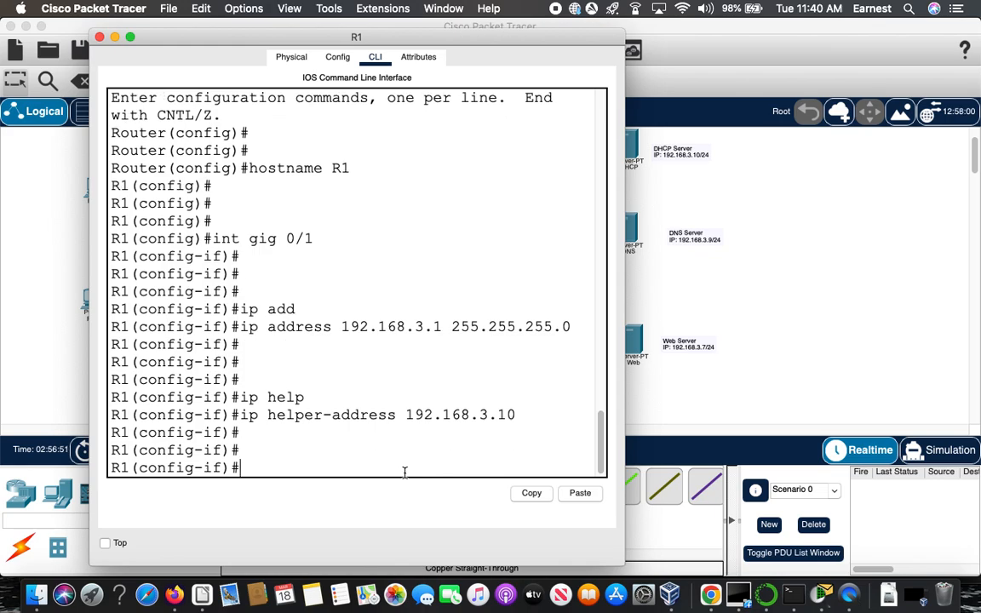
- Enable R1's gig 0/1 interface with the no shutdown command
text(no shutdown)
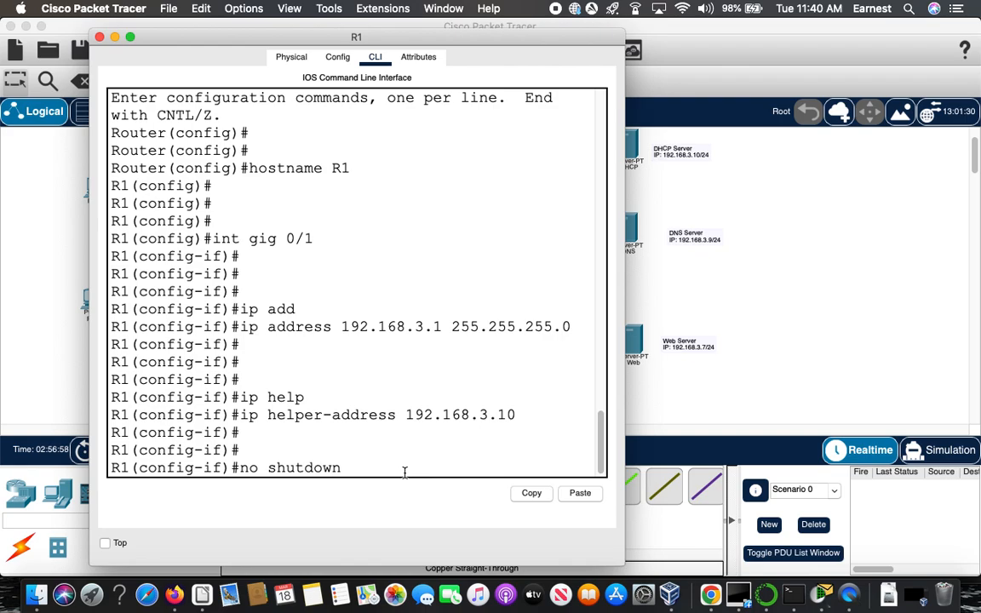
key(Return)
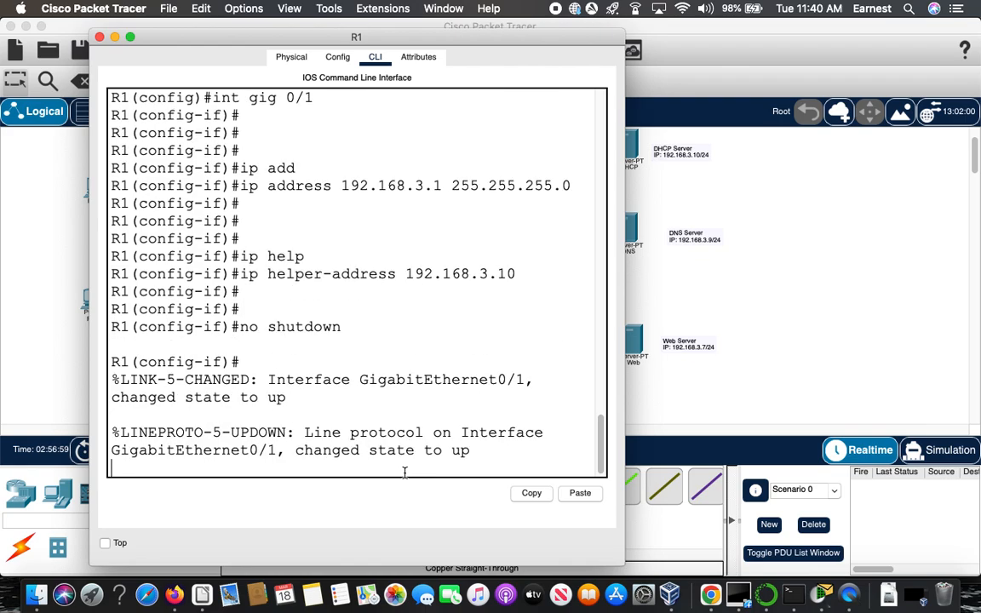
key(Return)
key(Return)
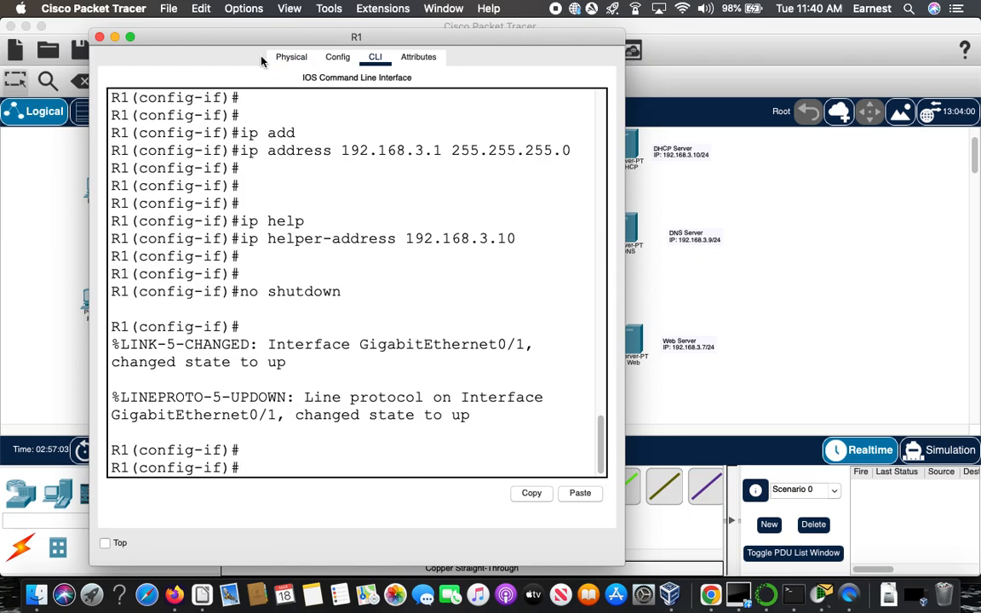
- Switch to R1's gig 0/0 interface and assign it IP address 192.168.2.1 with subnet mask 255.255.255.0
drag(237, 37, 591, 88)
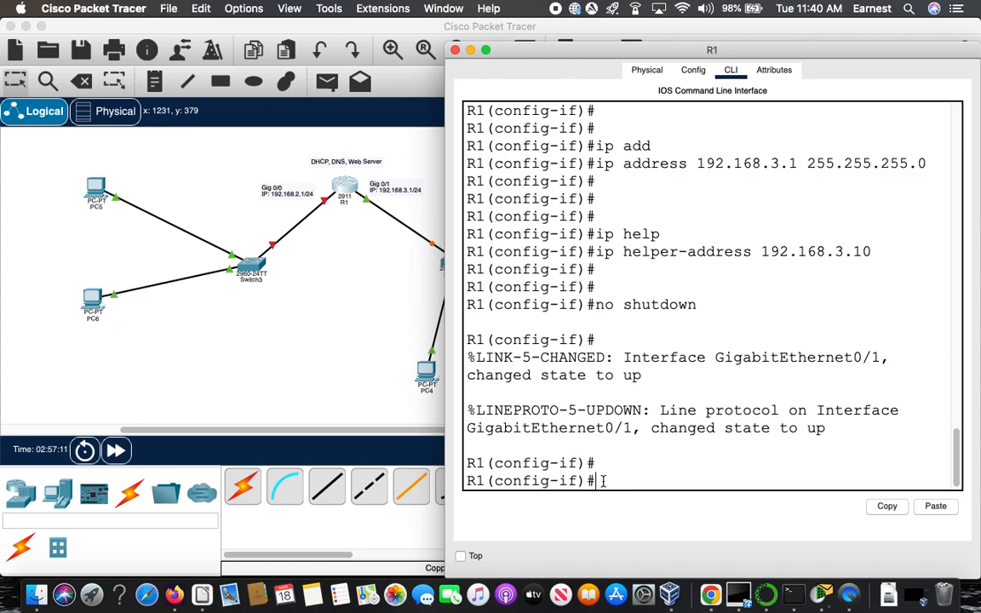
text(exit)
key(Return)
text(in)
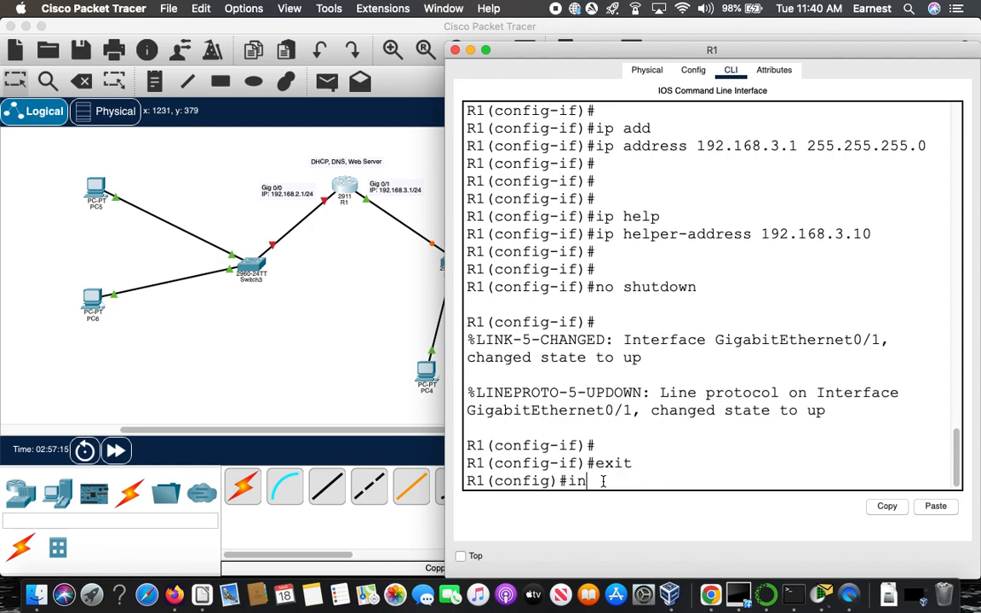
text(t gig 0/0)
key(Return)
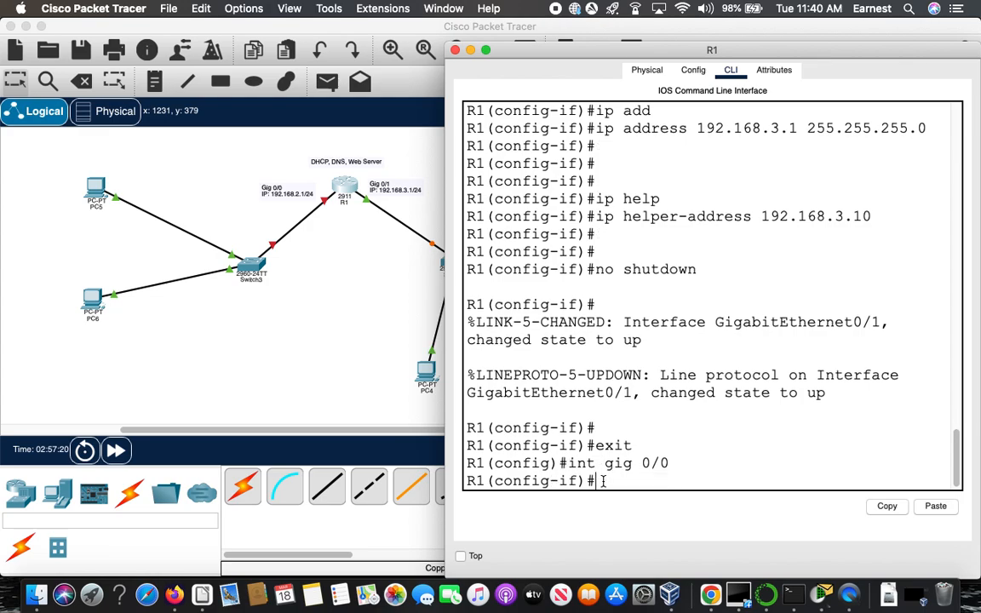
key(Return)
text(c)
key(BackSpace)
text(ip add)
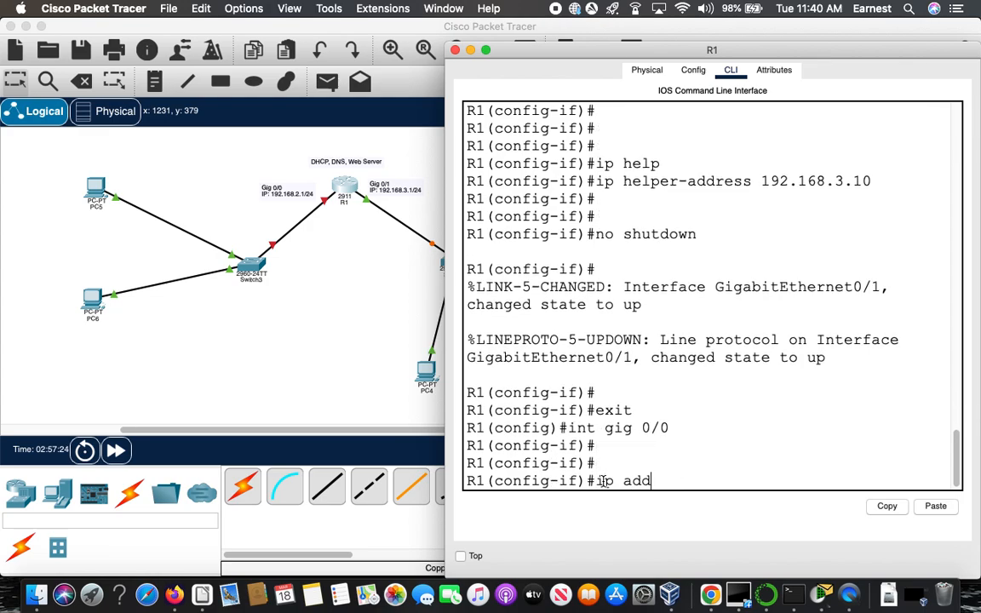
key(Tab)
text(192.168.2.1 255.255.255.0)
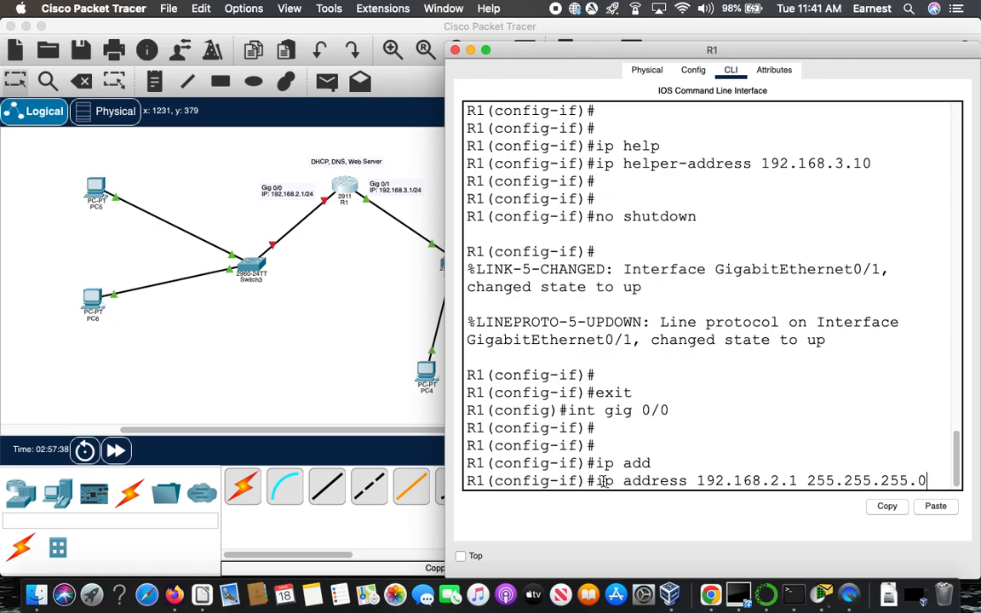
key(Return)
key(Return)
key(Return)
key(Return)
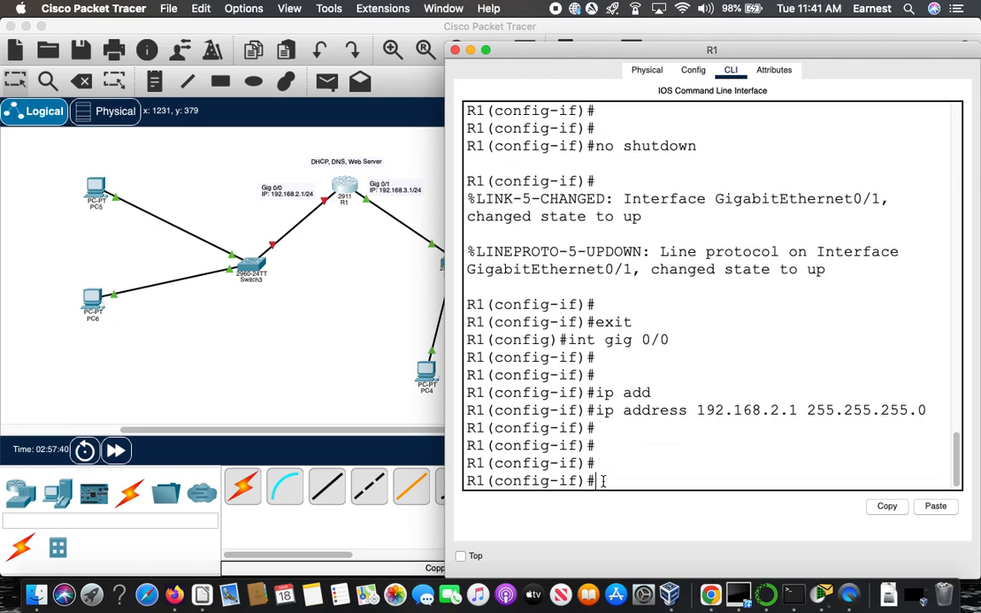
- Set the IP helper address of R1's gig 0/0 interface to 192.168.3.10
text(ip help)
key(Tab)
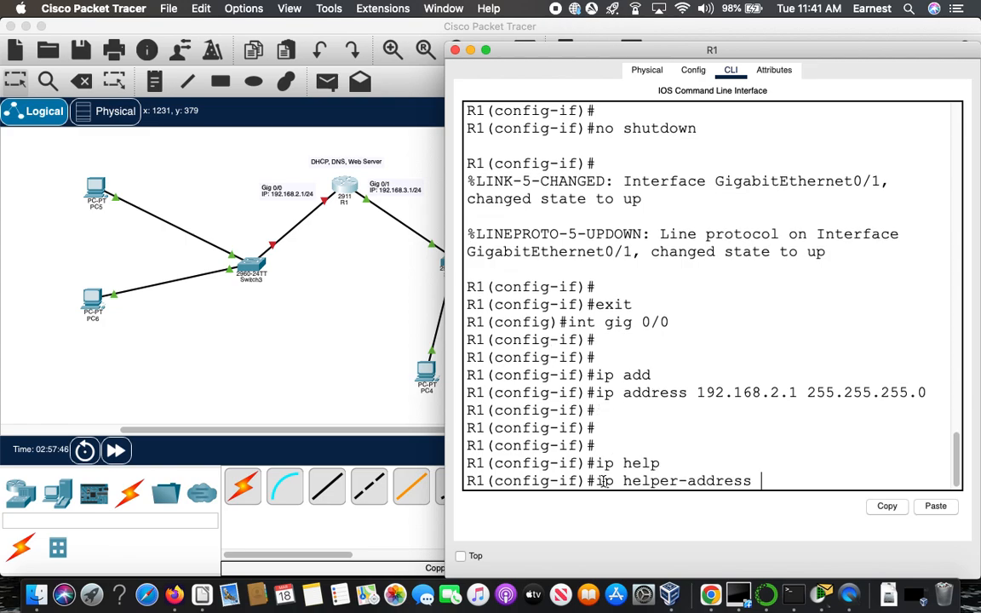
text(192.168.3.10)
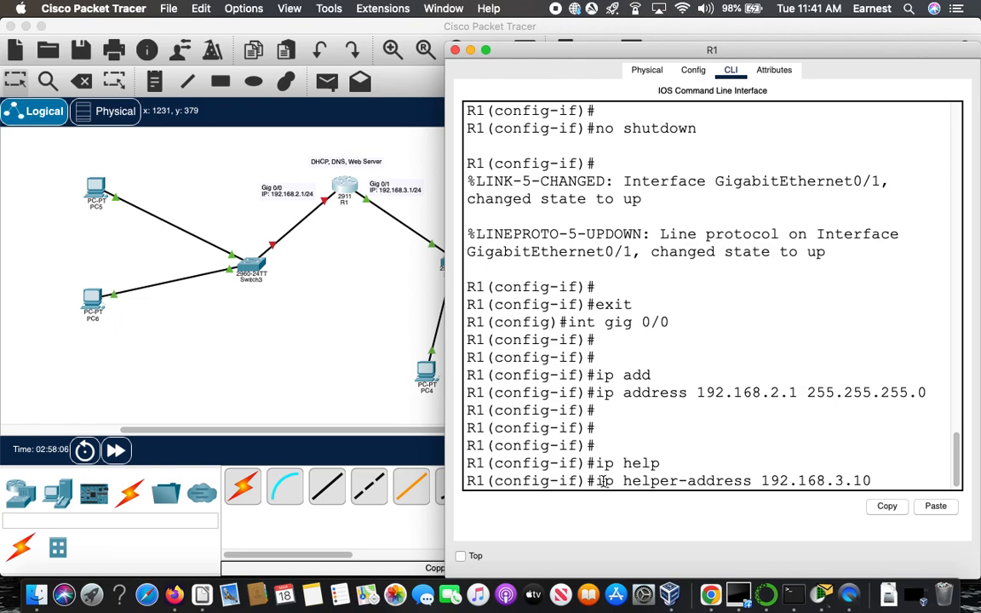
key(Return)
key(Return)
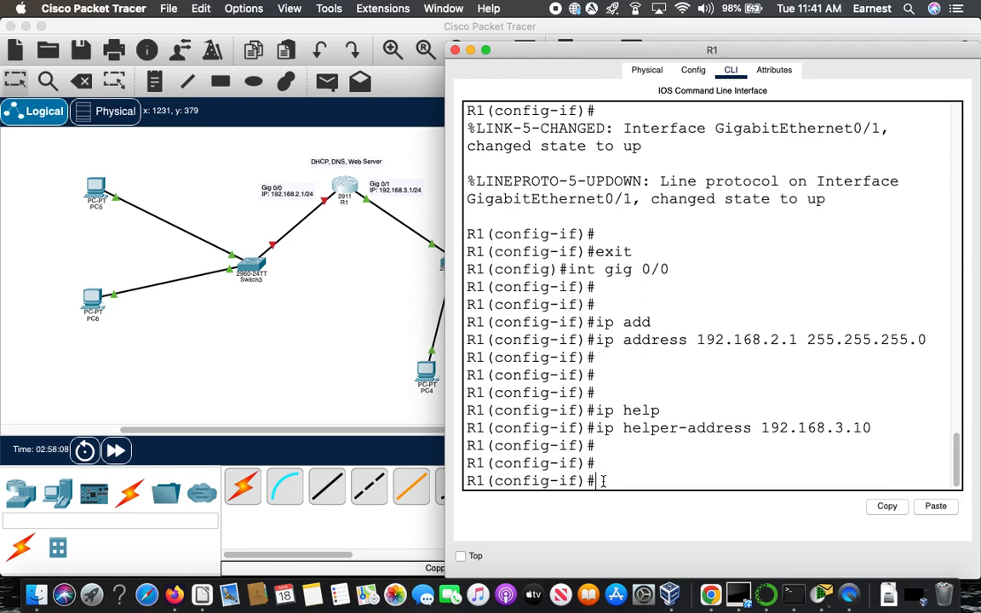
- Enable R1's gig 0/0 interface with the no shut command and return to global configuration mode
text(no shut)
key(Return)
key(Return)
key(Return)
key(Return)
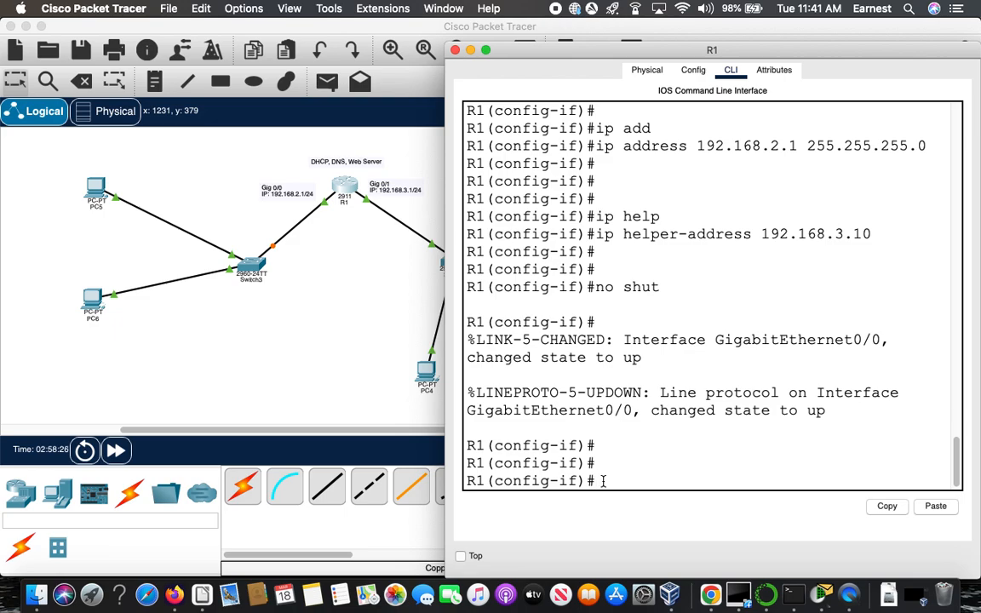
text(exit)
key(Return)
key(Return)
key(Return)
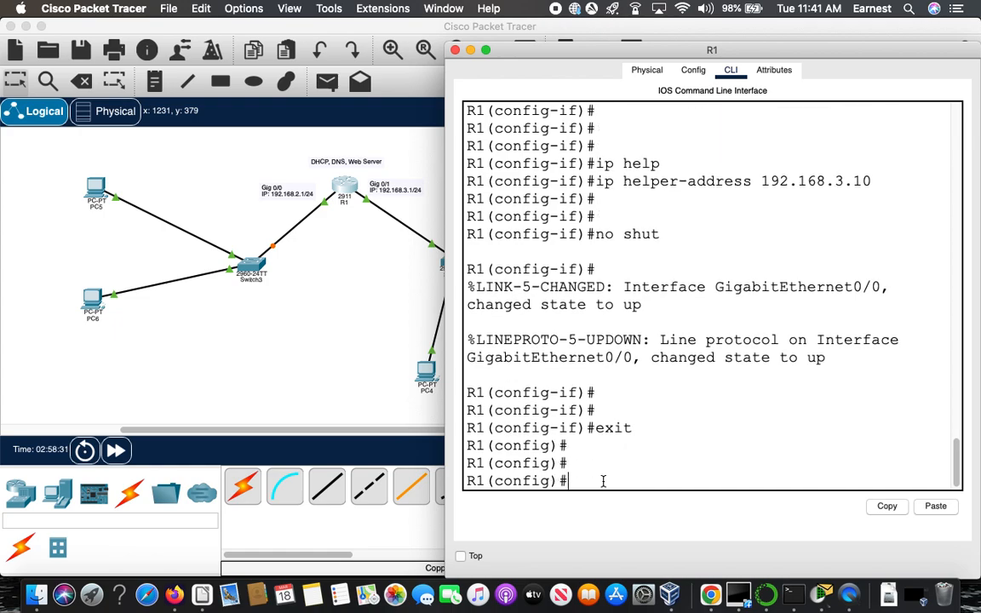
- Check the pool names in the DHCP server's DHCP service and create the DHCP pool serverPoolA1 on R1
text(ip dhcp pool)
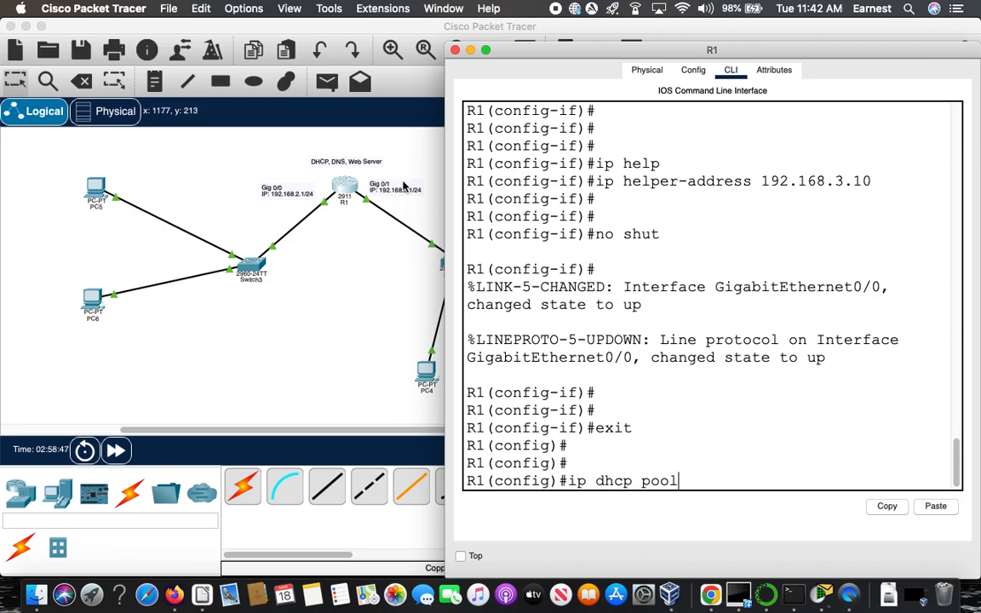
drag(579, 49, 238, 85)
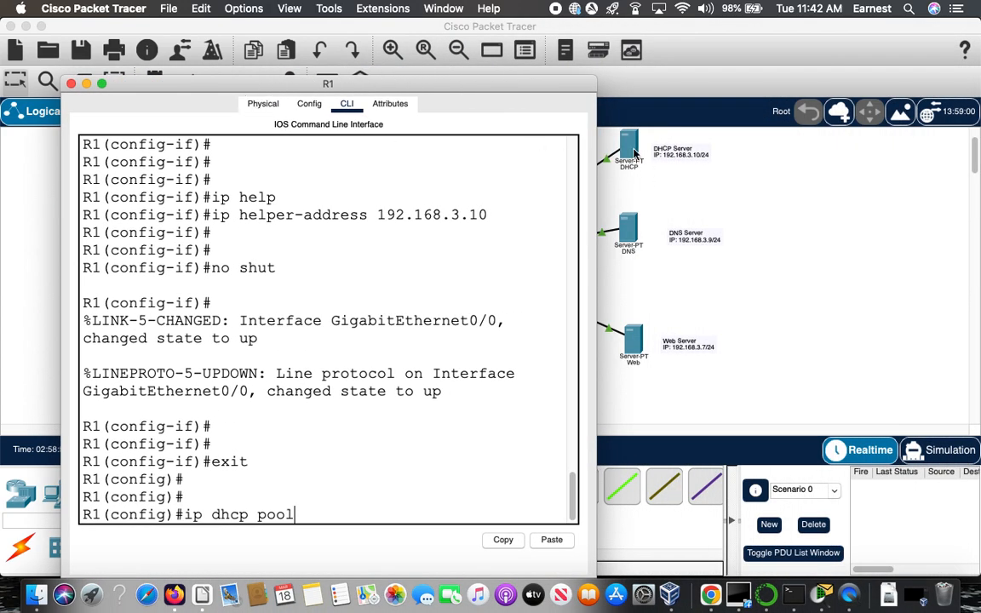
click(634, 154)
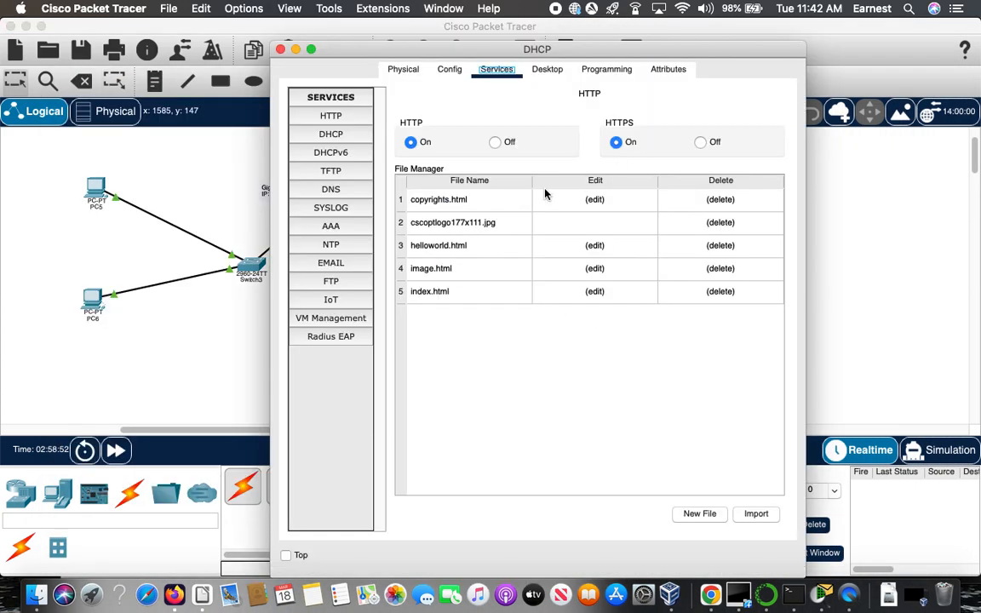
click(307, 132)
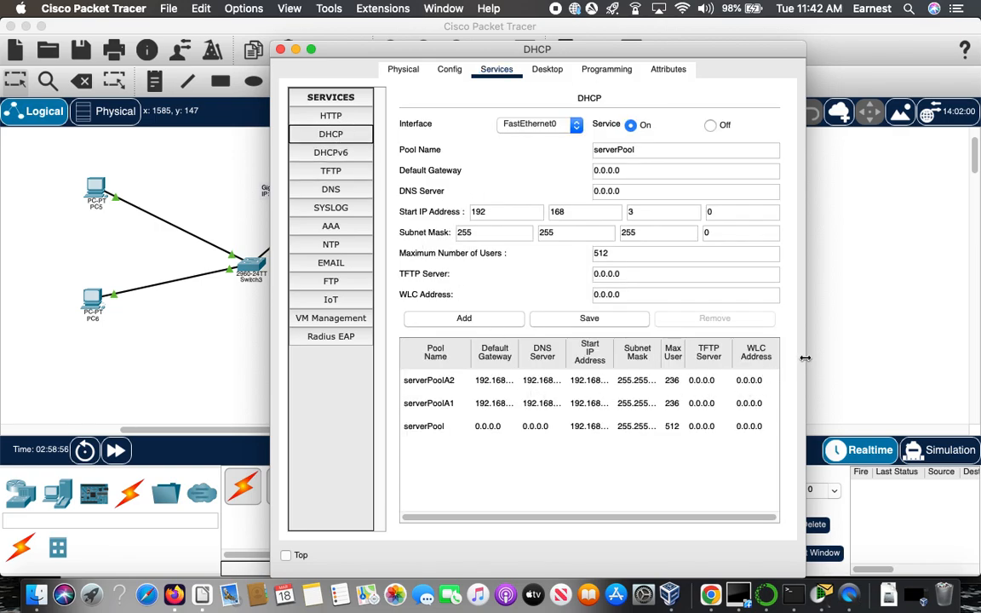
drag(804, 358, 895, 358)
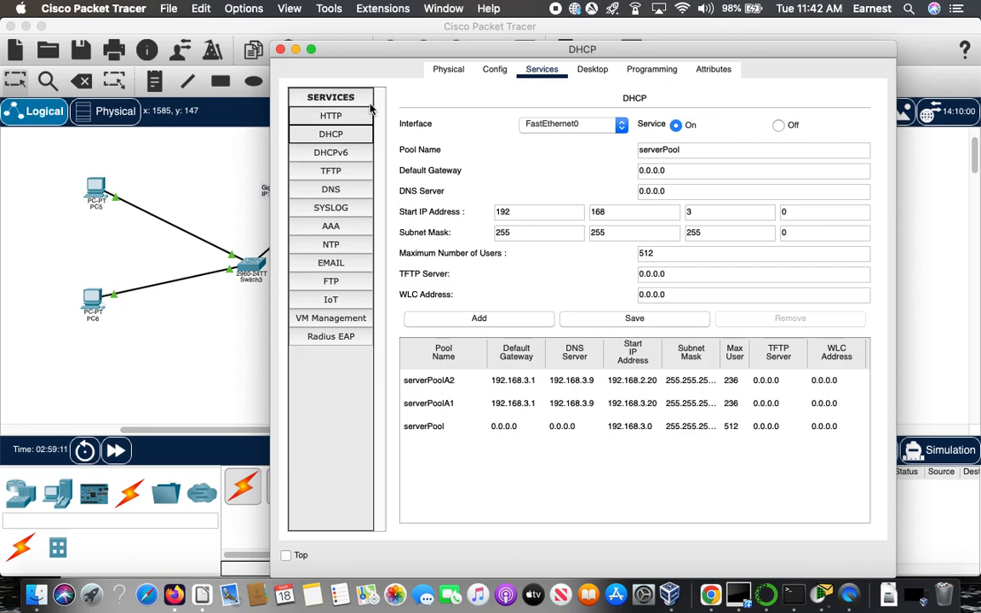
click(280, 50)
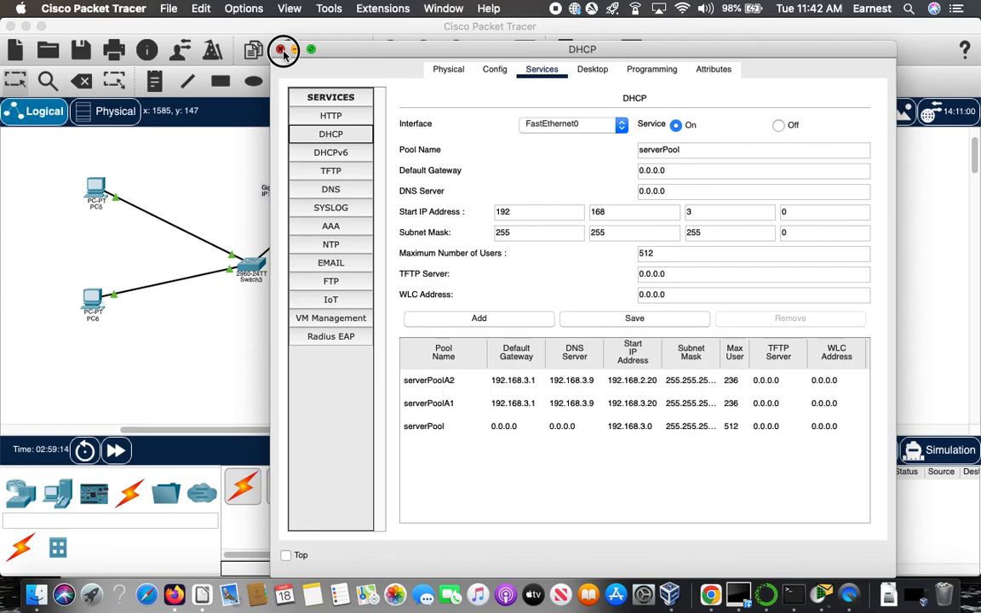
click(306, 175)
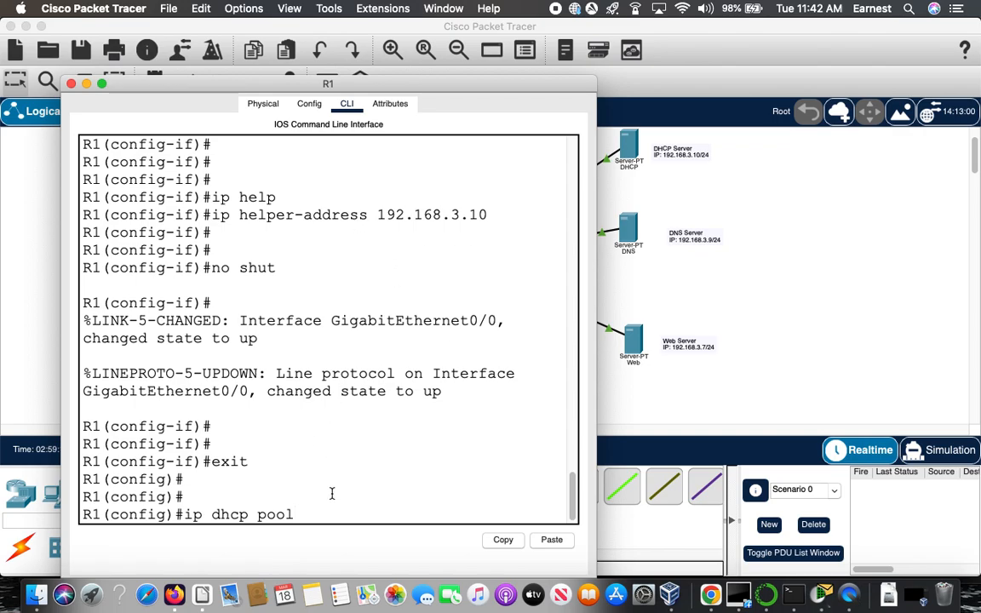
text(serverPoolA1)
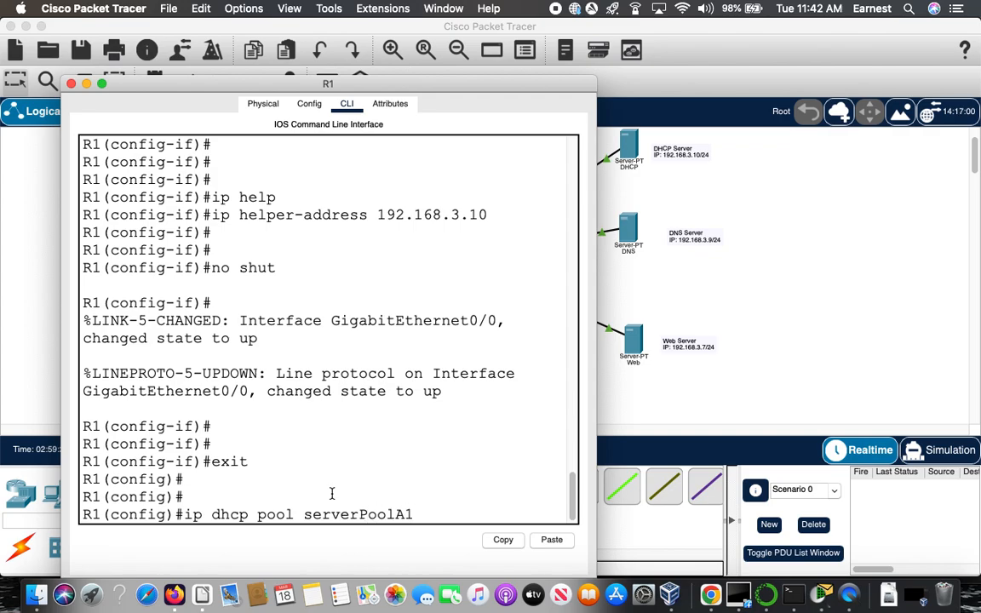
key(Return)
key(Return)
- Set the network of pool serverPoolA1 to 192.168.3.0 with subnet mask 255.255.255.0
text(ne)
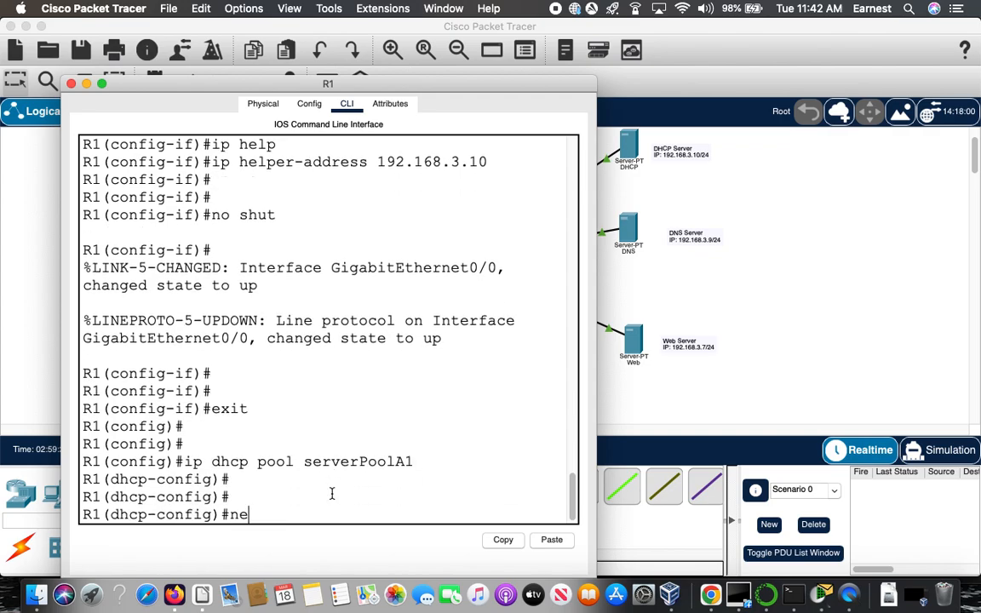
text(two)
key(Tab)
text(192.1)
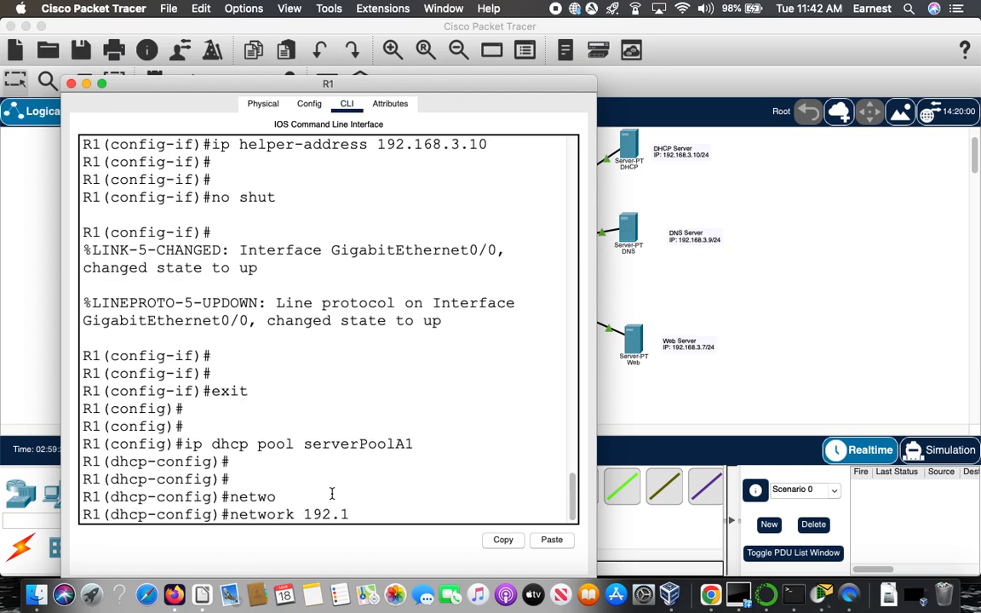
text(68.3.0 255.255.2)
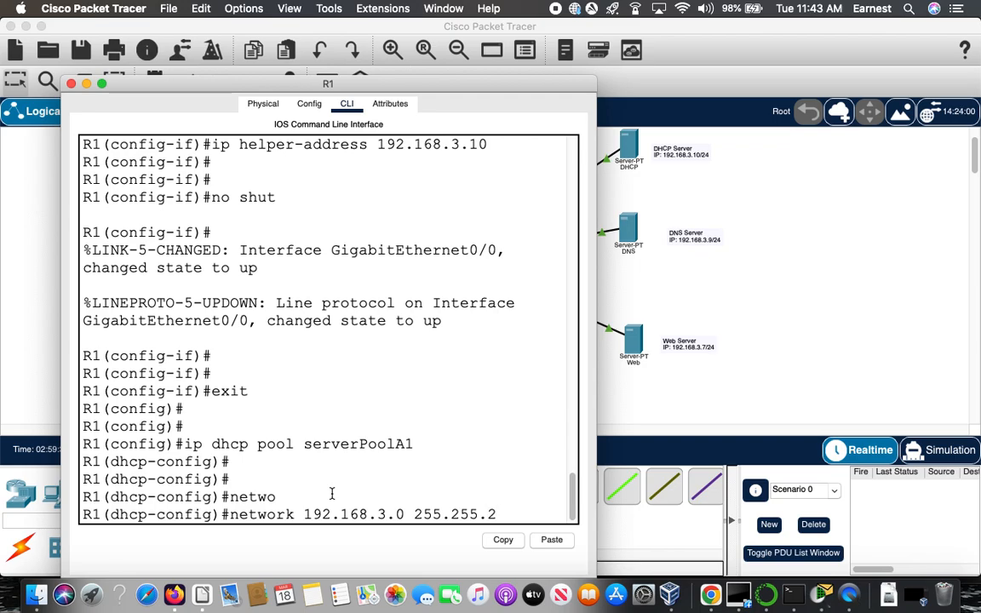
text(55.0)
key(Return)
key(Return)
key(Return)
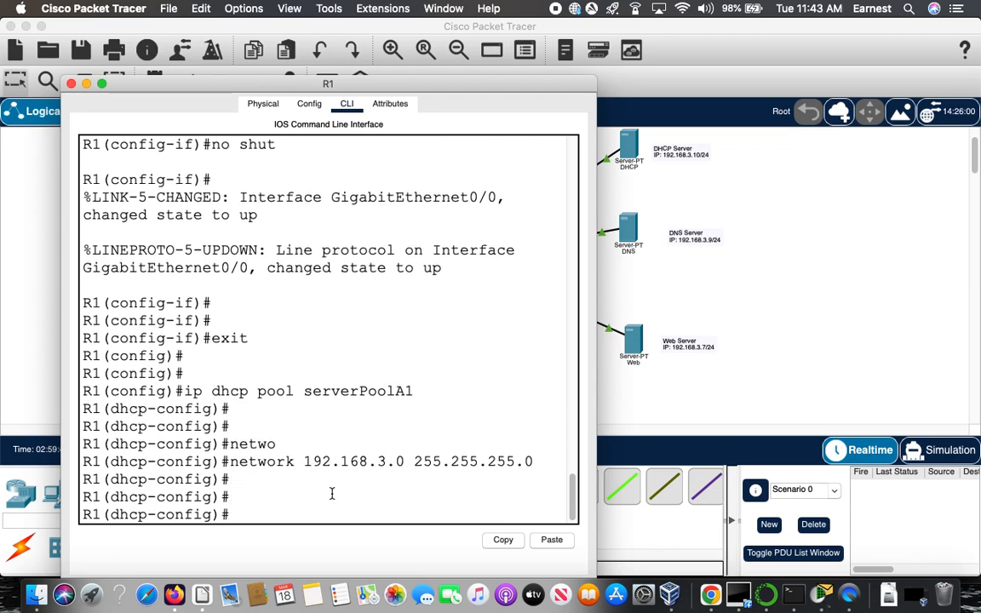
- Set the default router of pool serverPoolA1 to 192.168.3.1
text(def)
key(Tab)
text(192.1)
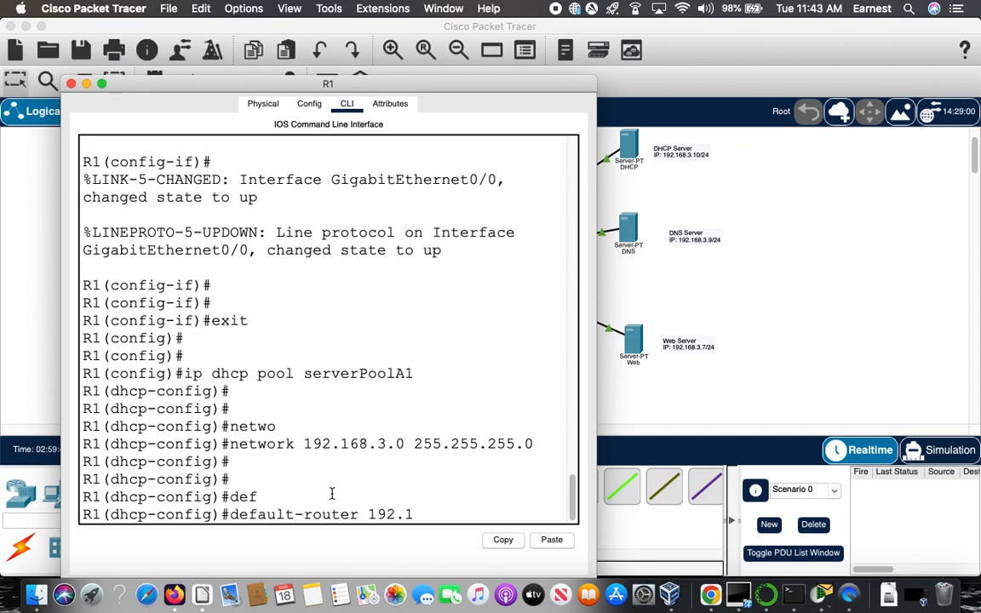
text(68.3.1)
key(Return)
key(Return)
- Set the DNS server of pool serverPoolA1 to 192.168.3.9 and return to global configuration mode
text(dns)
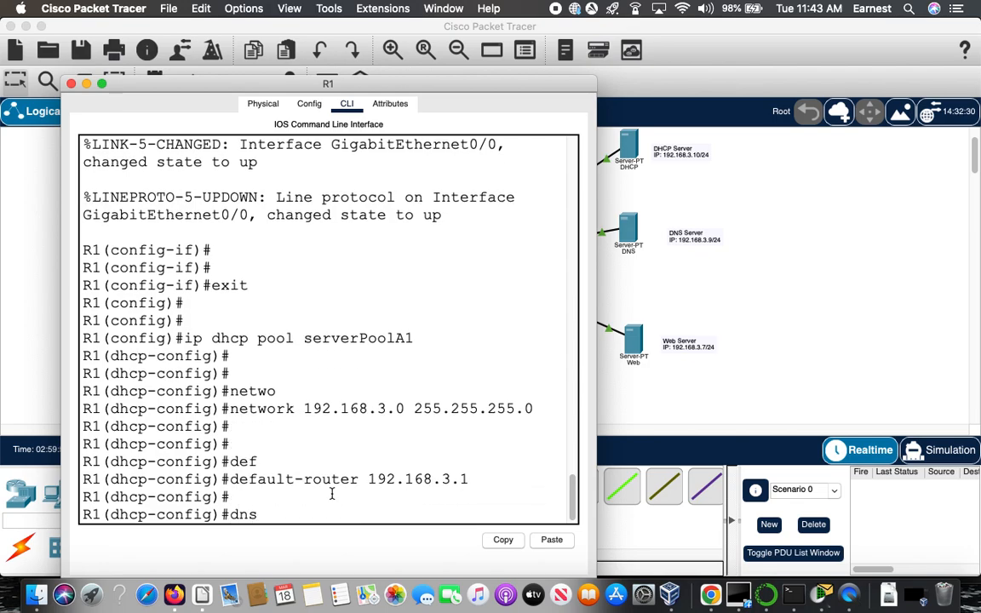
key(Tab)
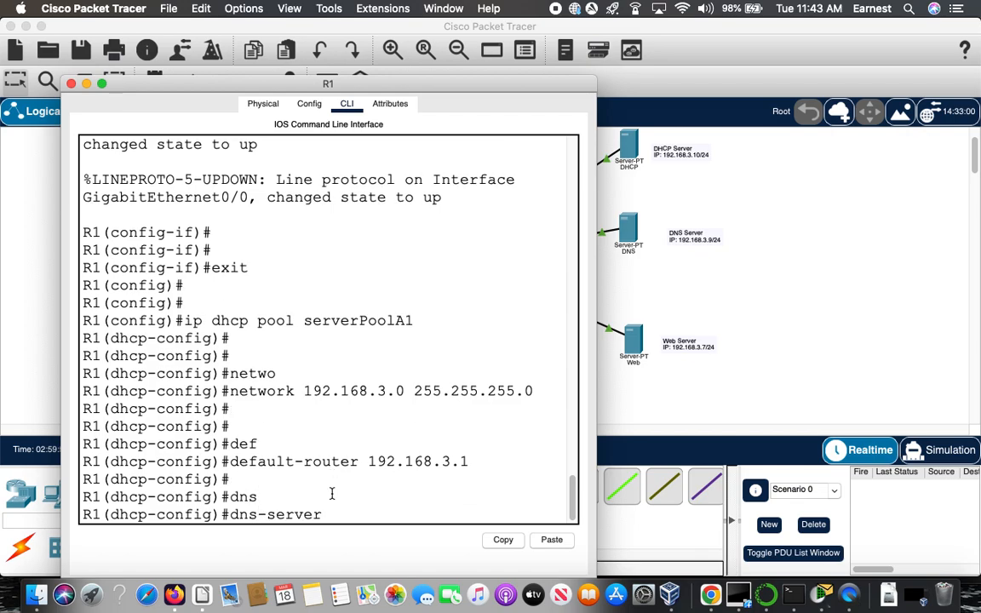
text(192.168.3.9)
key(Return)
key(Return)
key(Return)
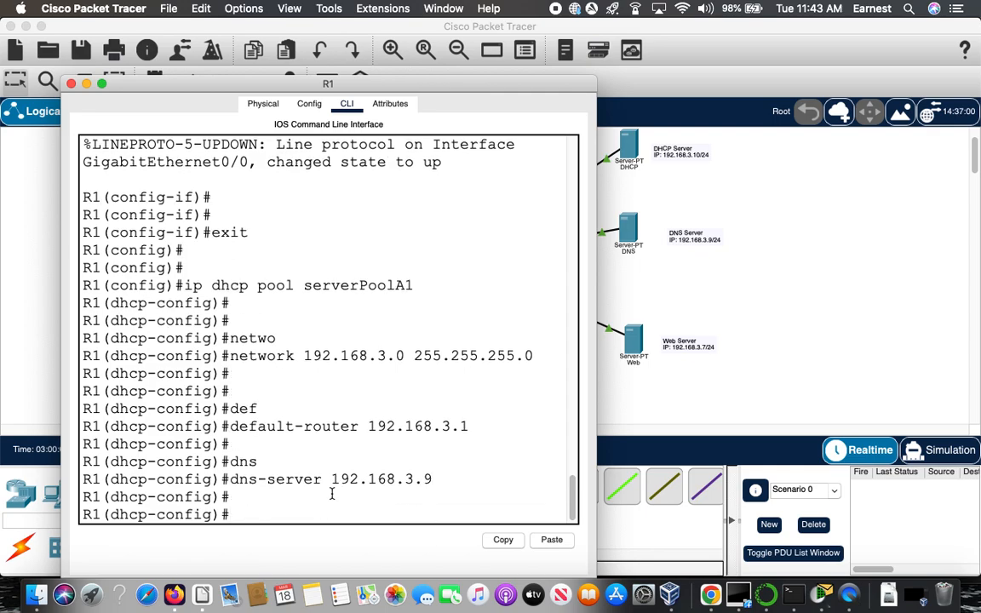
text(exit)
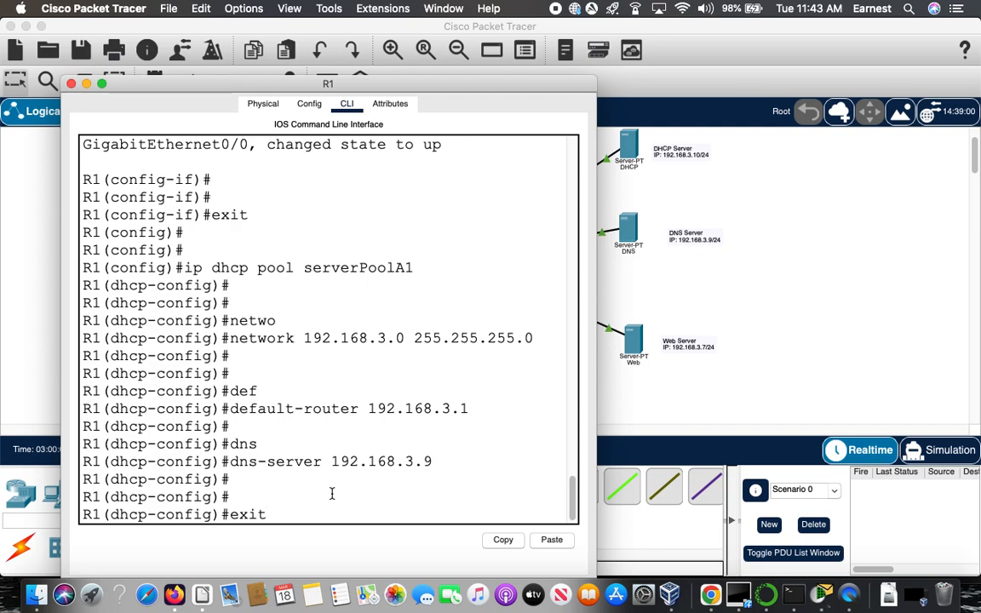
key(Return)
key(Return)
key(Return)
key(Return)
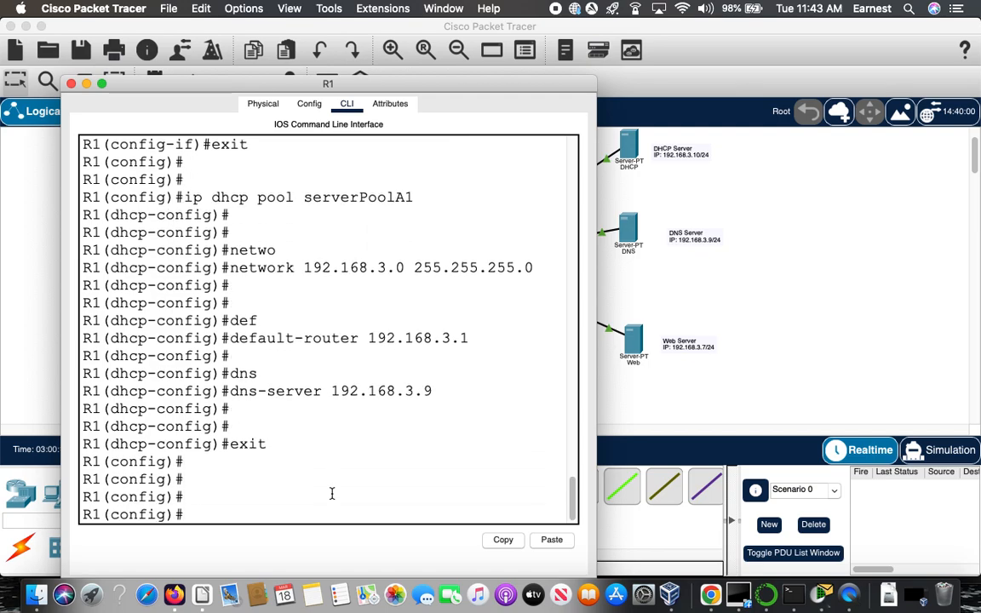
- Create a second DHCP pool named serverPoolA2 on R1
text(ip dhcp)
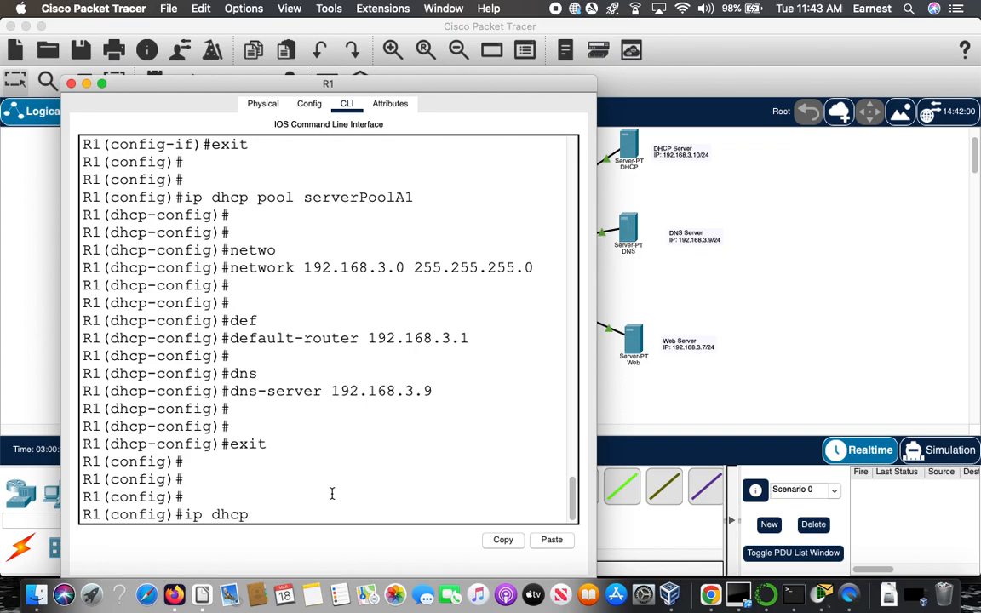
text( pool serverPoolA2)
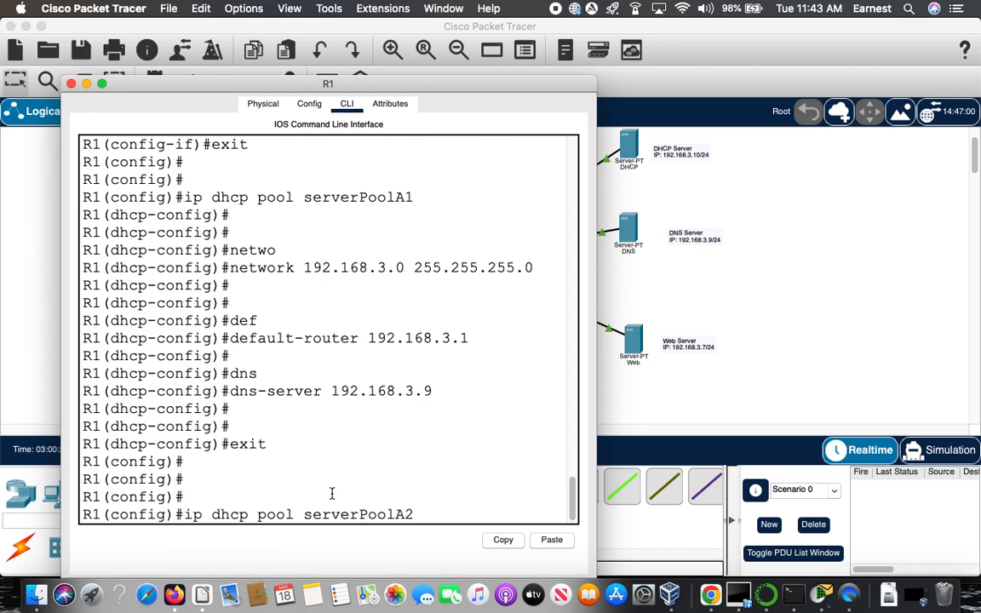
key(Return)
key(Return)
- Set the network of pool serverPoolA2 to 192.168.2.0 with subnet mask 255.255.255.0
text(net)
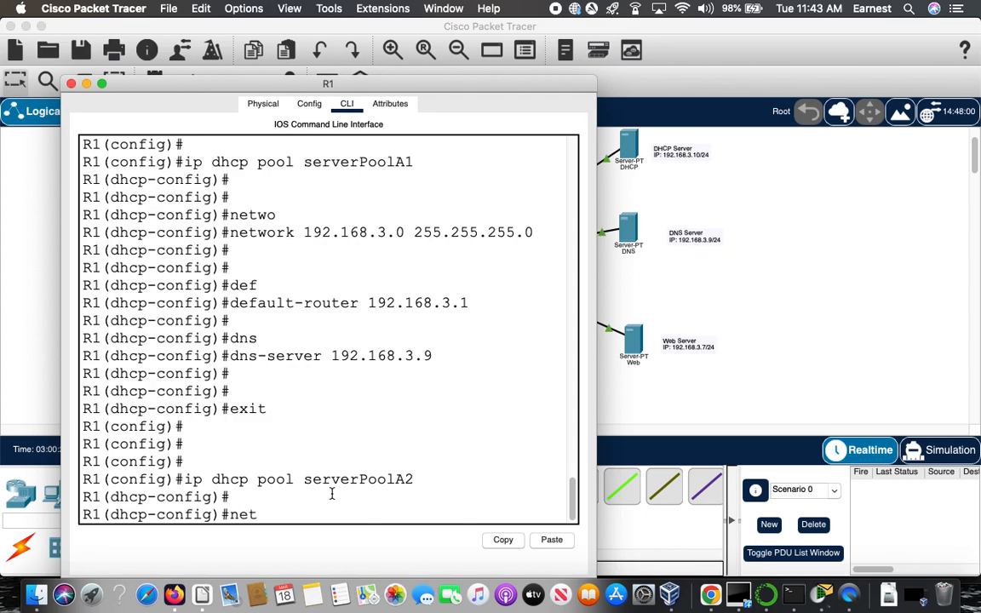
key(Tab)
text(192.16)
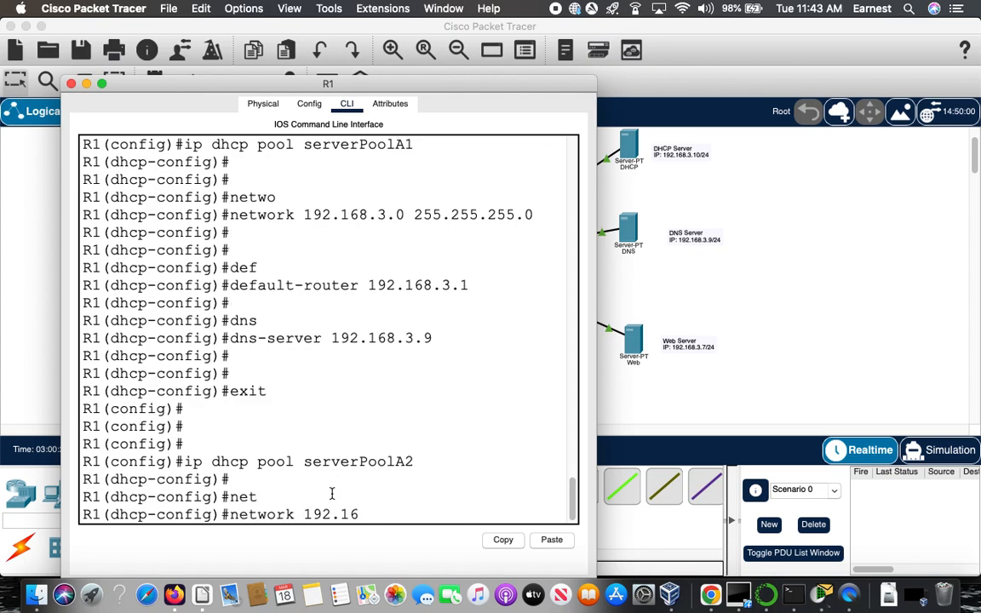
text(8.2.0)
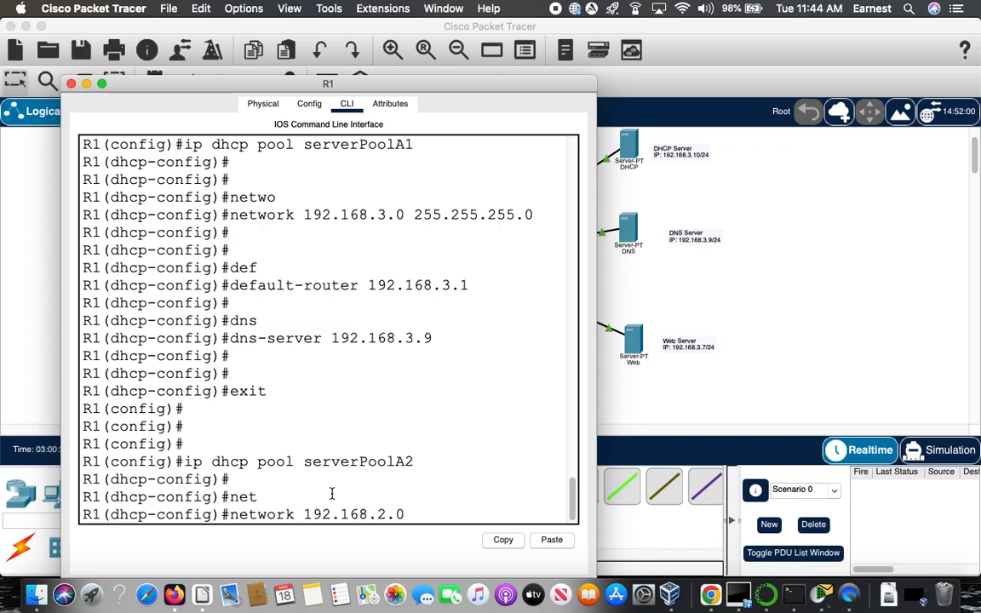
text( 255.255.255.)
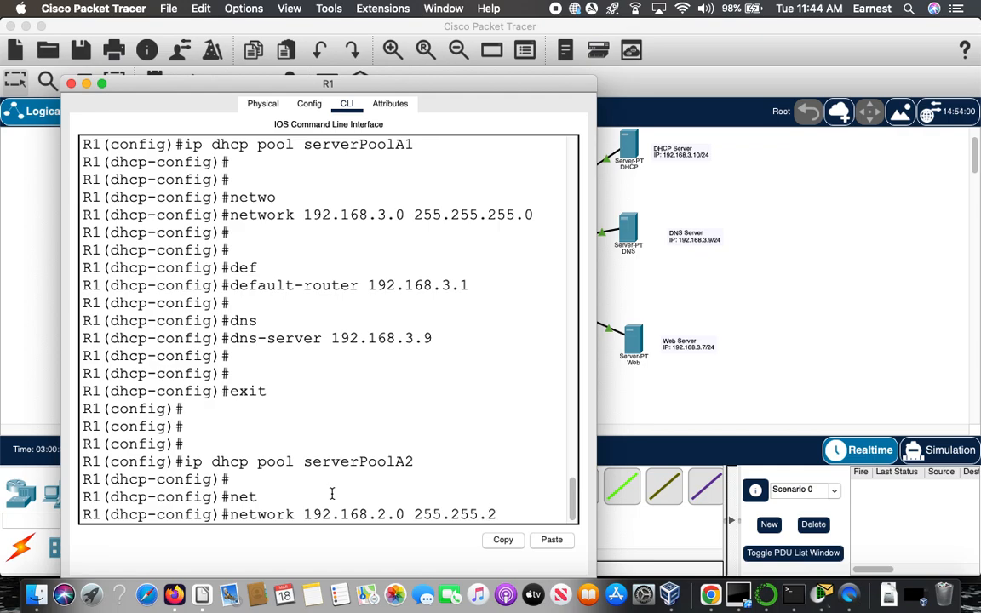
text(0)
key(Return)
key(Return)
- Set the default router of pool serverPoolA2 to 192.168.2.1
text(def)
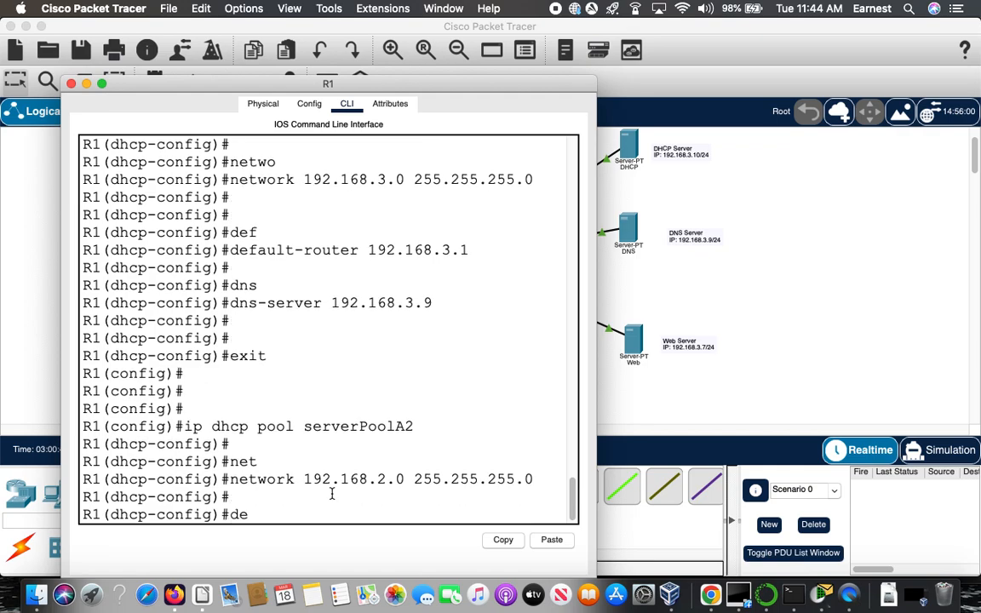
key(Tab)
text(1)
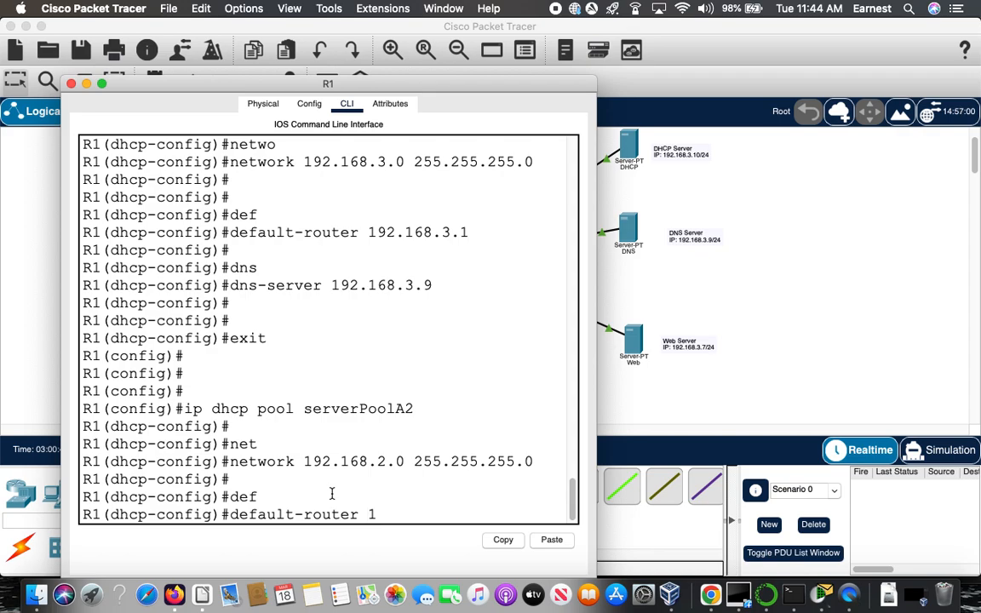
text(92.168.2.1)
key(Return)
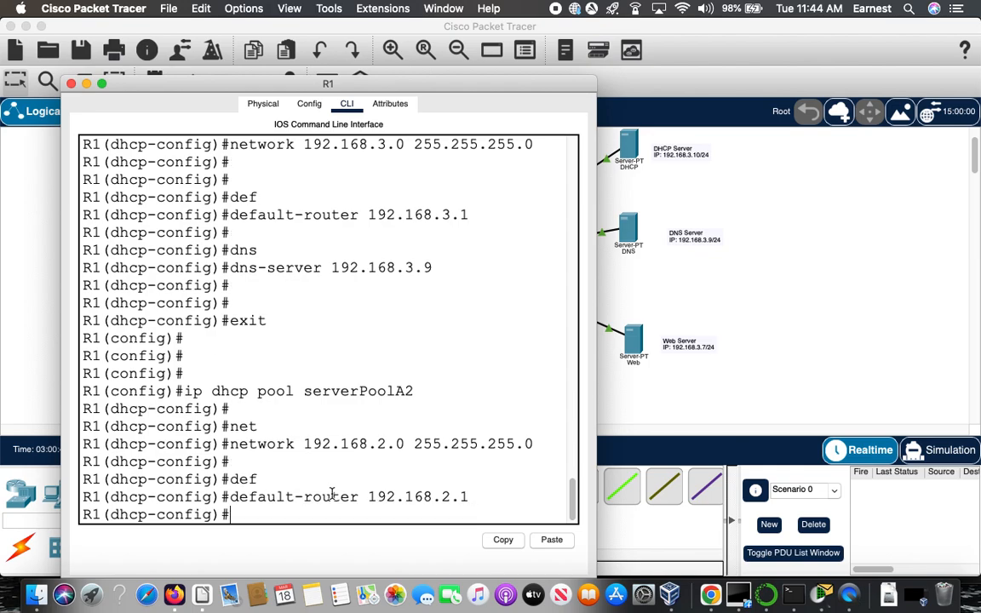
key(Return)
- Set the DNS server of pool serverPoolA2 to 192.168.3.9
text(dns)
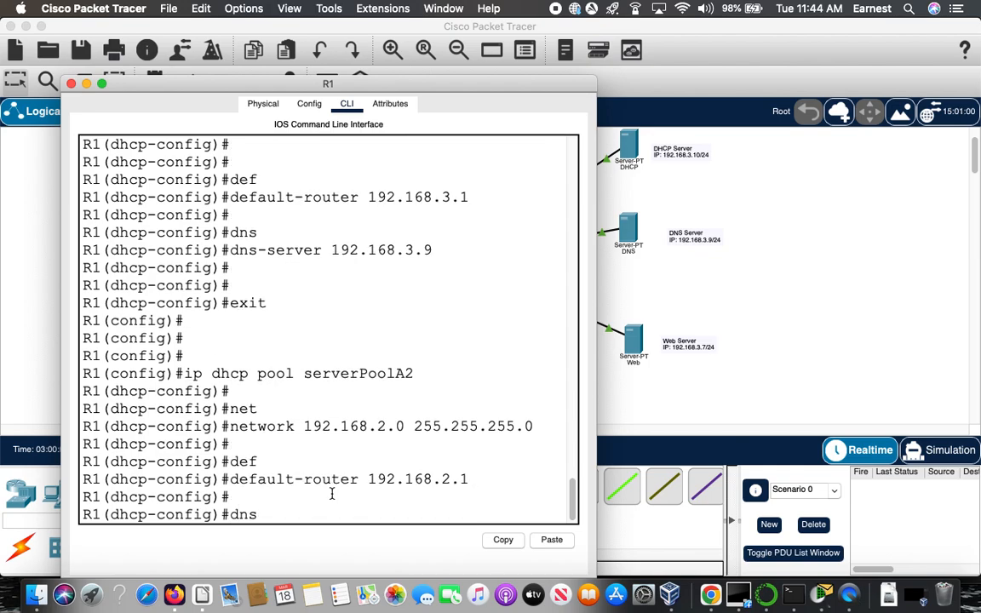
key(Tab)
text(192)
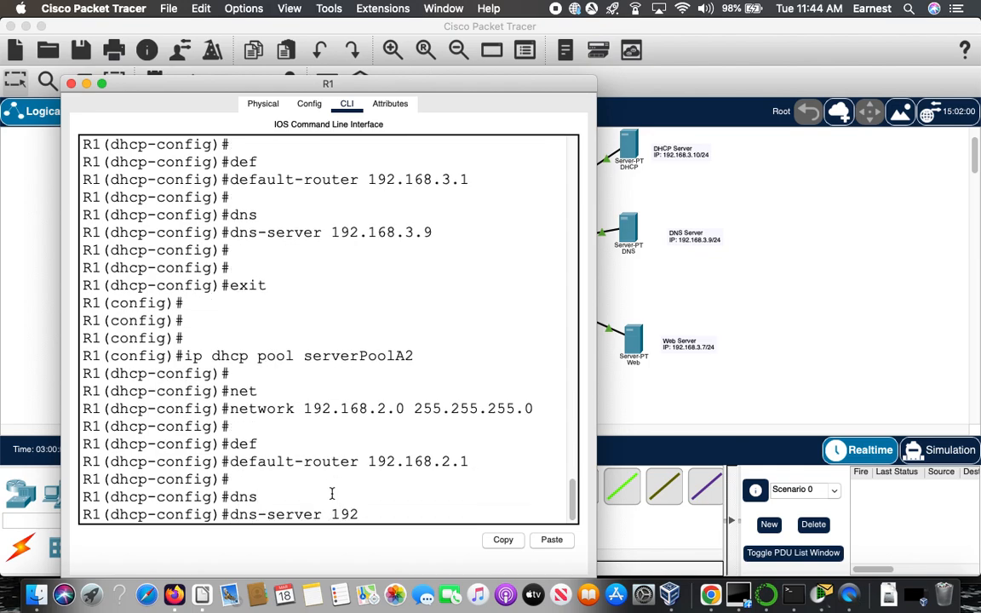
text(.168.3.9)
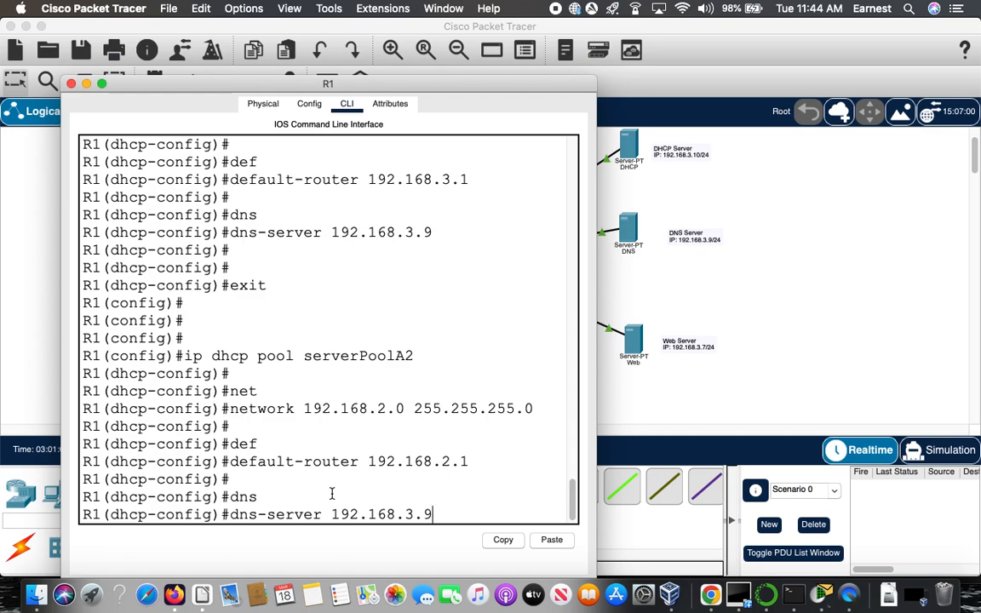
key(Return)
key(Return)
key(Return)
key(Return)
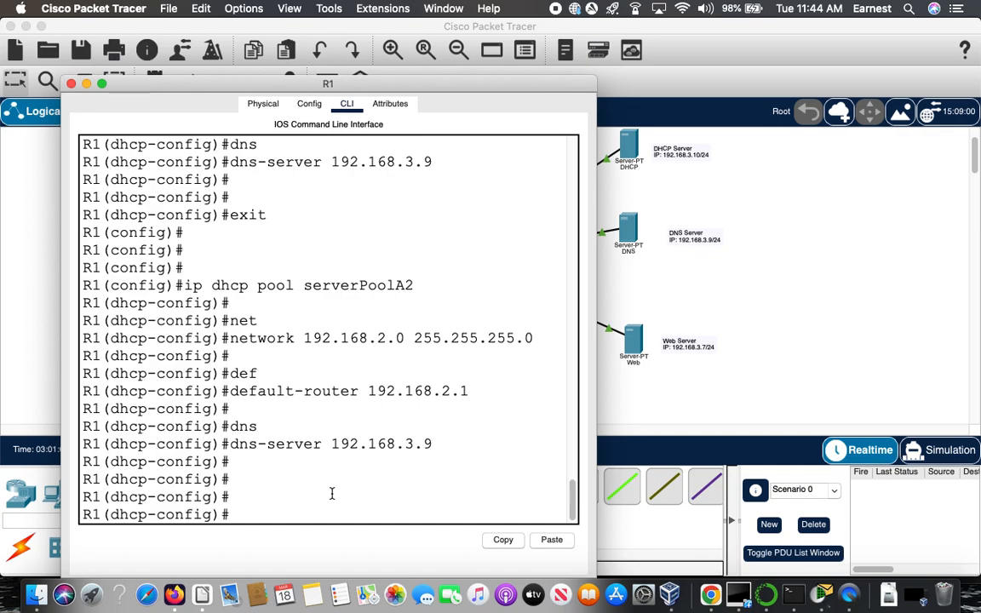
- Exit the serverPoolA2 pool configuration and end R1's configuration session, returning to privileged EXEC mode
text(exit)
key(Return)
key(Return)
key(Return)
key(Return)
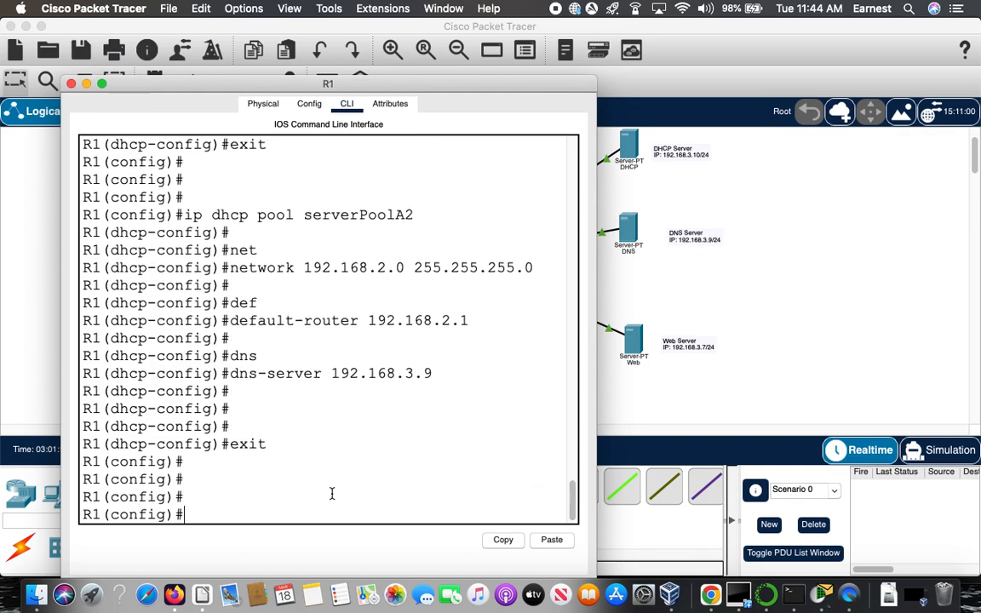
text(end)
key(Return)
key(Return)
key(Return)
key(Return)
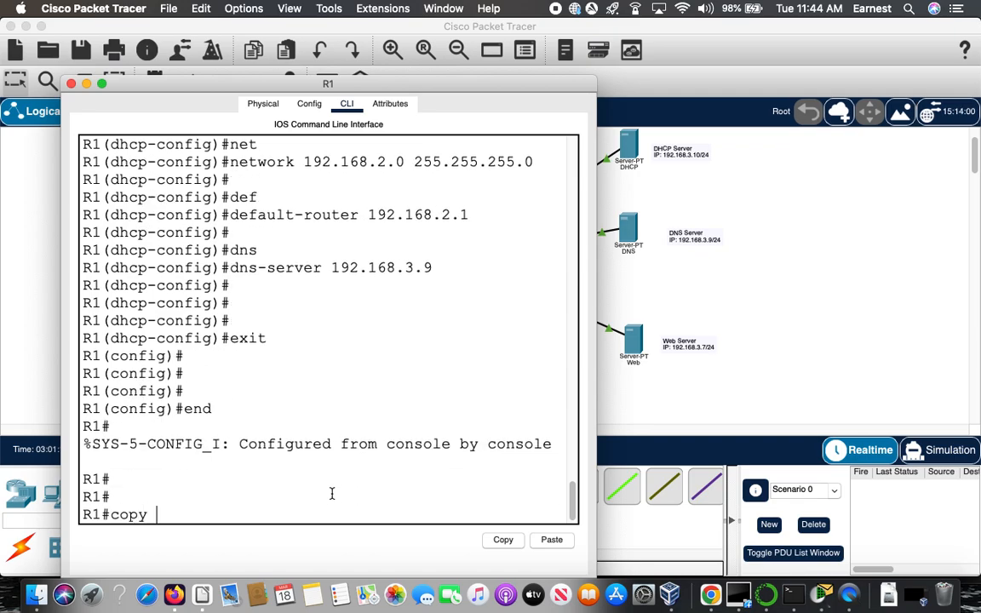
- Save R1's running configuration to the startup configuration and put the router window away
text(copy ru)
key(Tab)
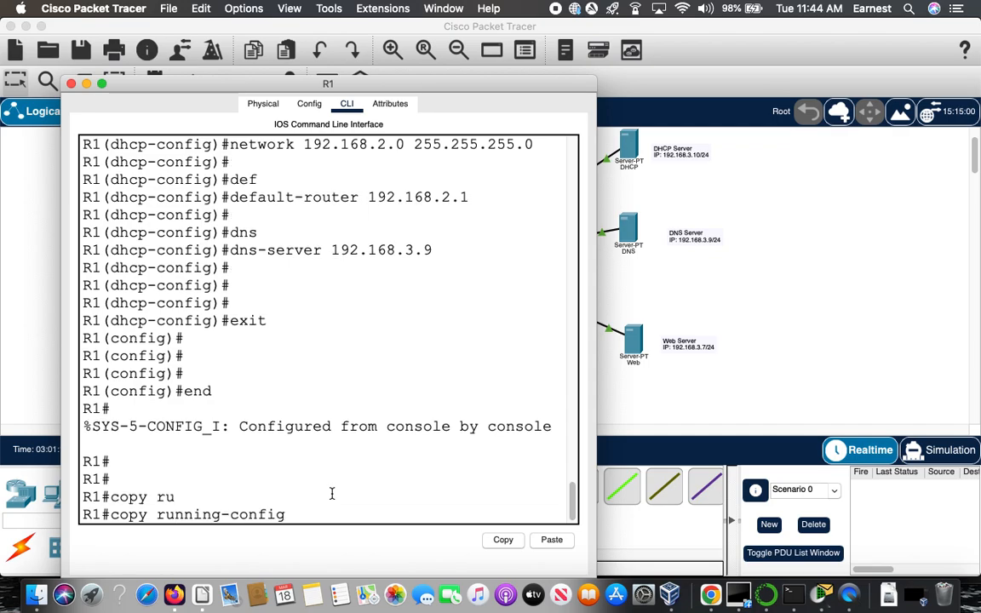
text(sta)
key(Tab)
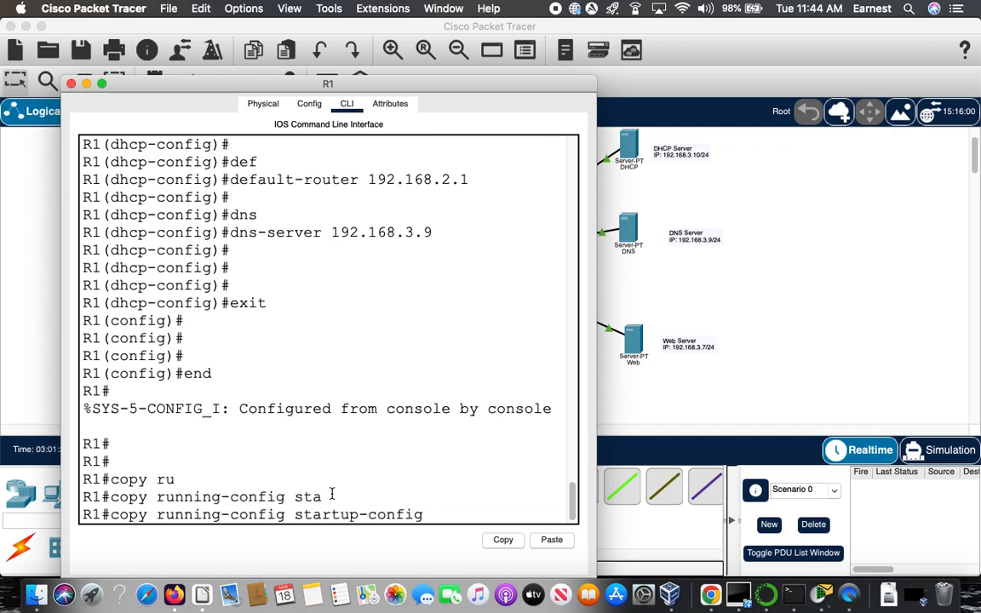
key(Return)
key(Return)
key(Return)
key(Return)
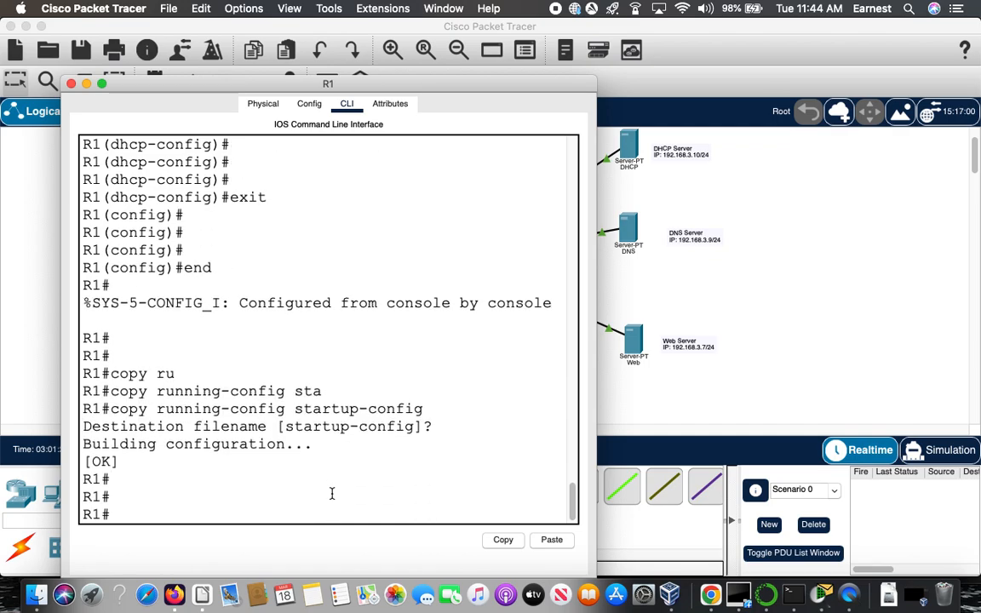
drag(241, 119, 482, 121)
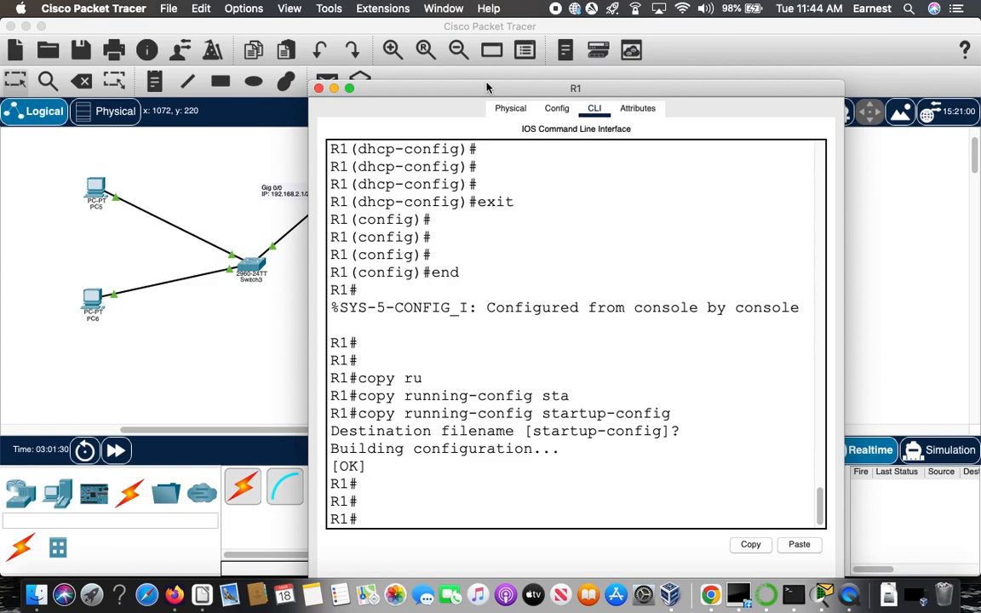
click(333, 89)
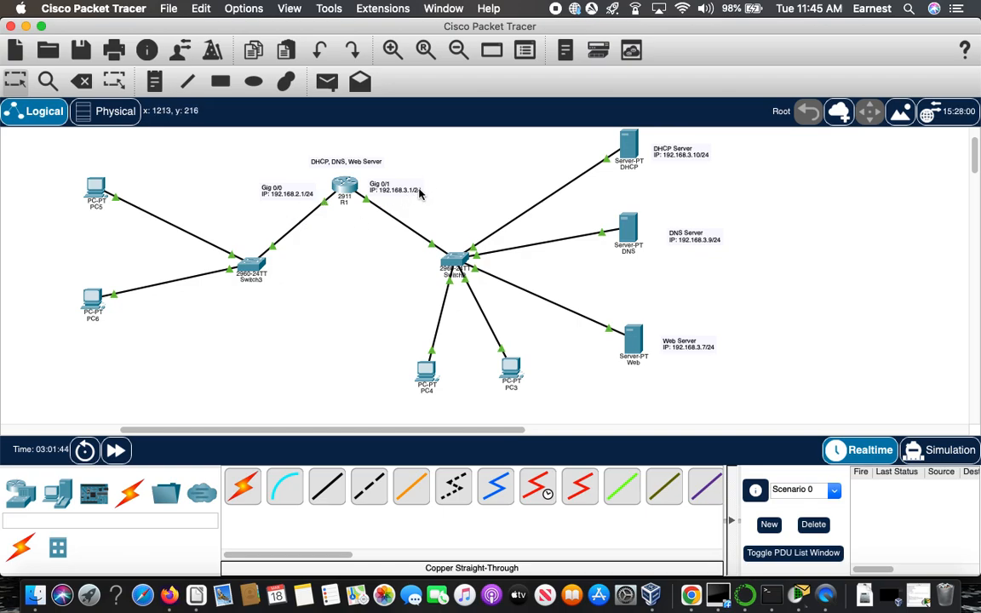
- Set PC5's IPv4 configuration on FastEthernet0 to DHCP and close its window
click(101, 189)
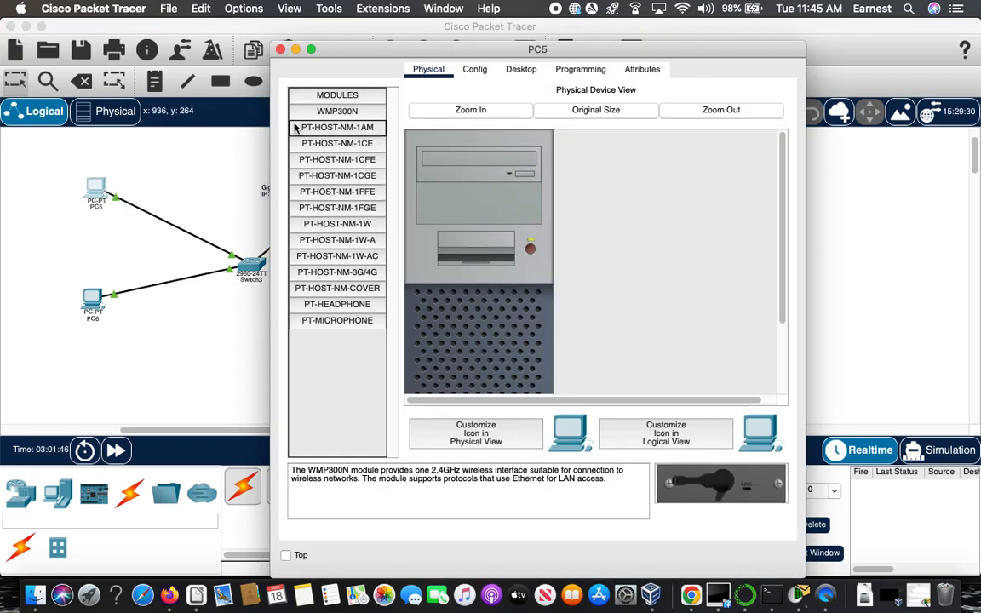
click(514, 71)
click(356, 117)
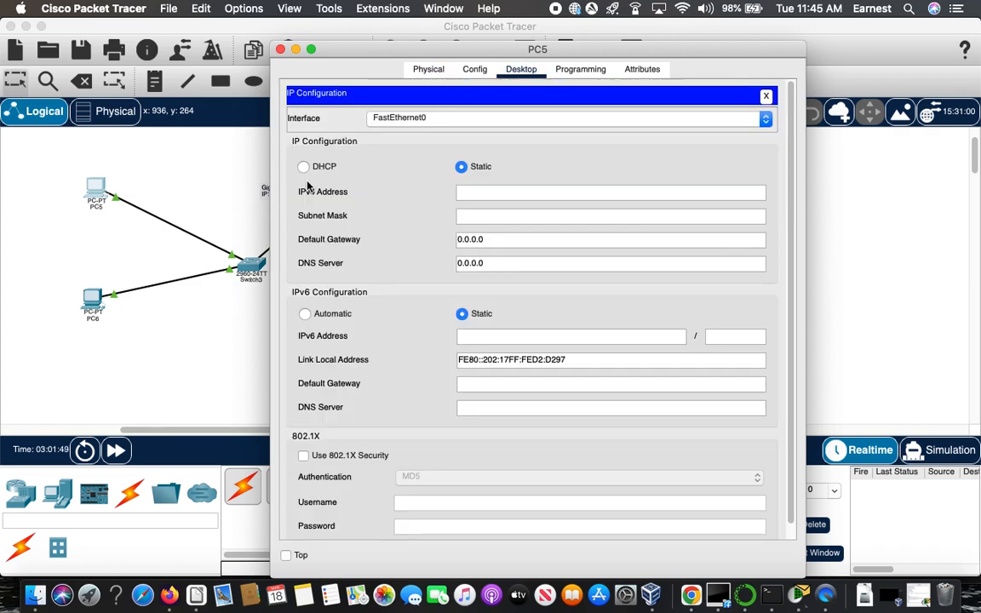
click(304, 166)
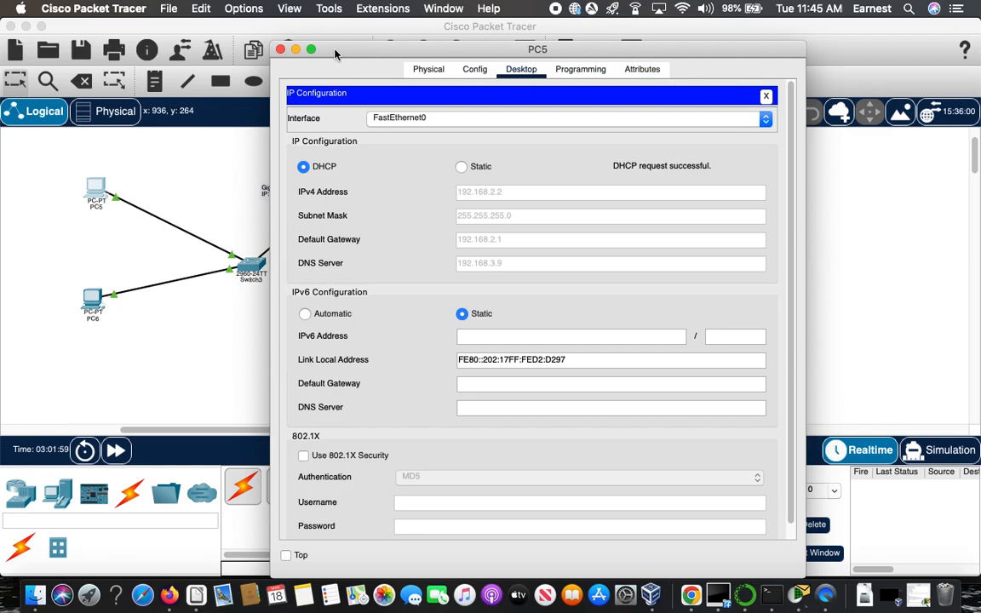
click(281, 49)
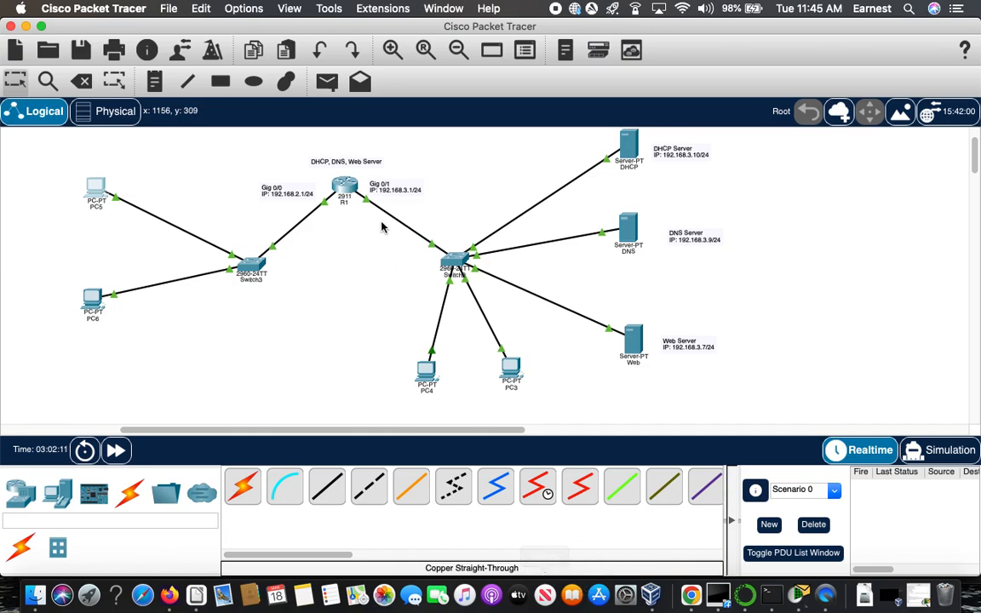
- Reopen R1's command line and enter global configuration mode
click(345, 184)
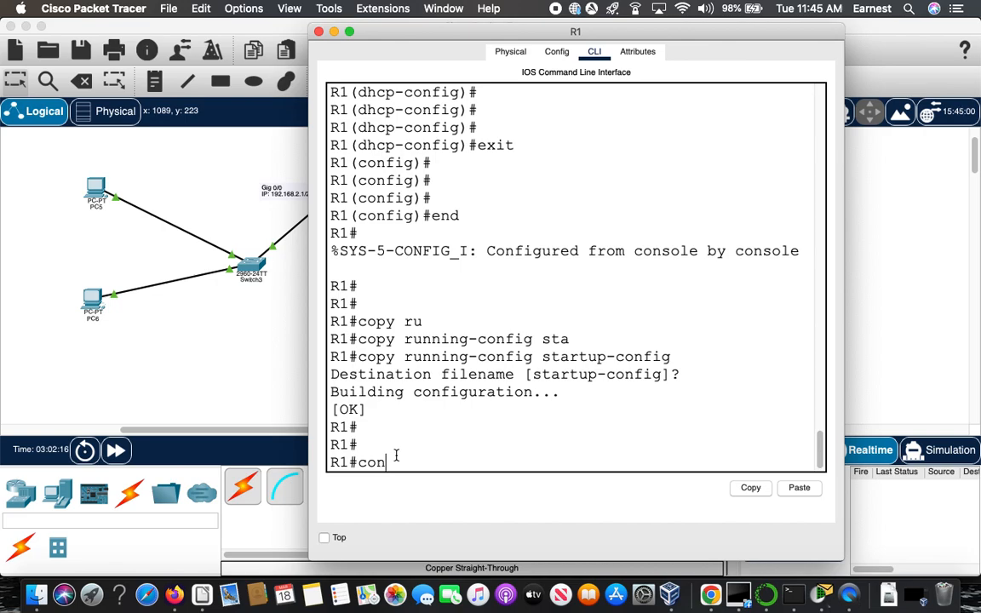
text(config t)
key(Return)
key(Return)
key(Return)
key(Return)
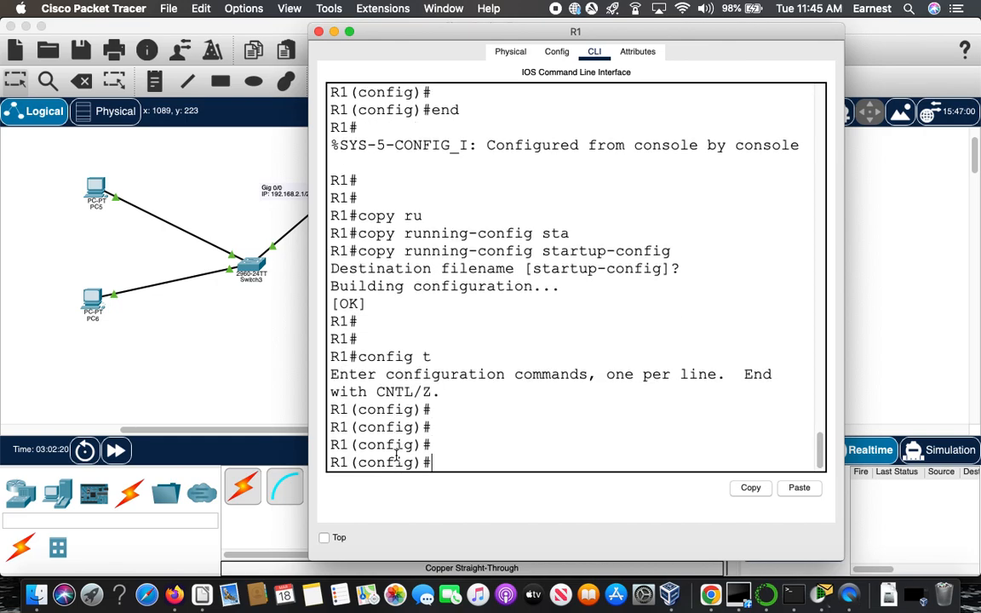
- Set the IP helper address 192.168.3.10 on R1's interface gig 0/0
text(inter gig )
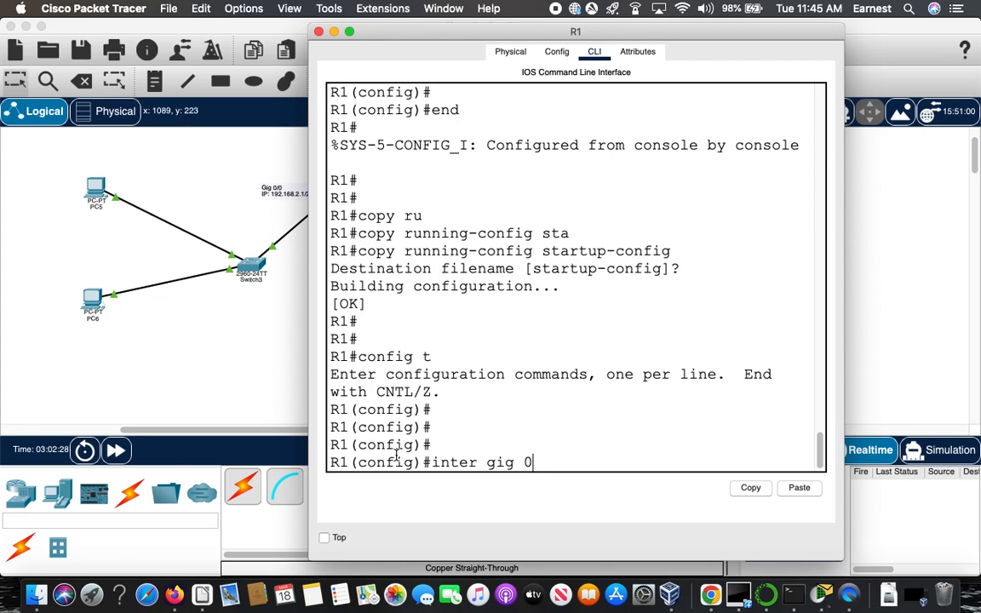
text(0/0)
key(Return)
key(Return)
key(Return)
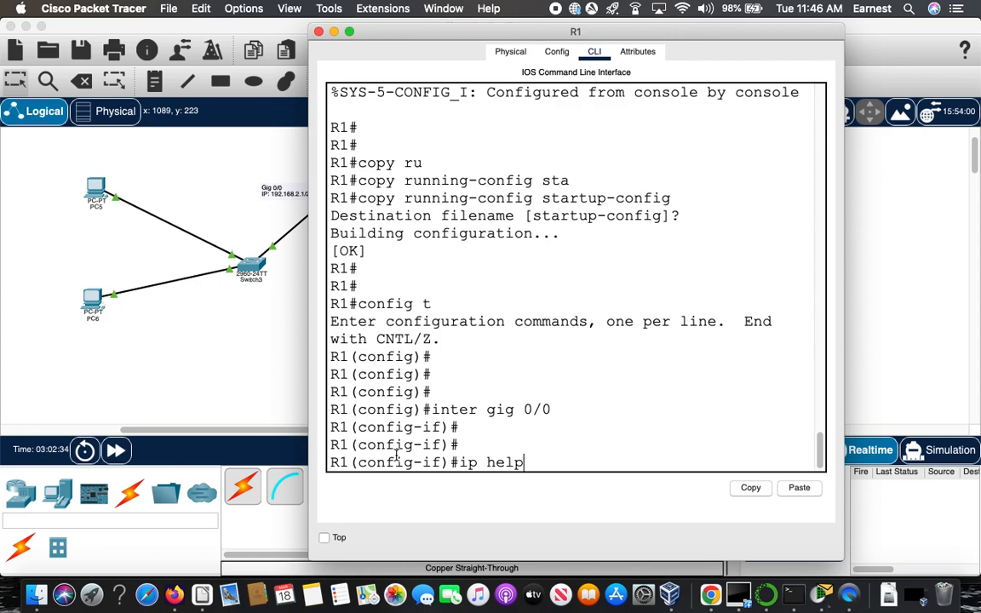
text(ip help)
key(Tab)
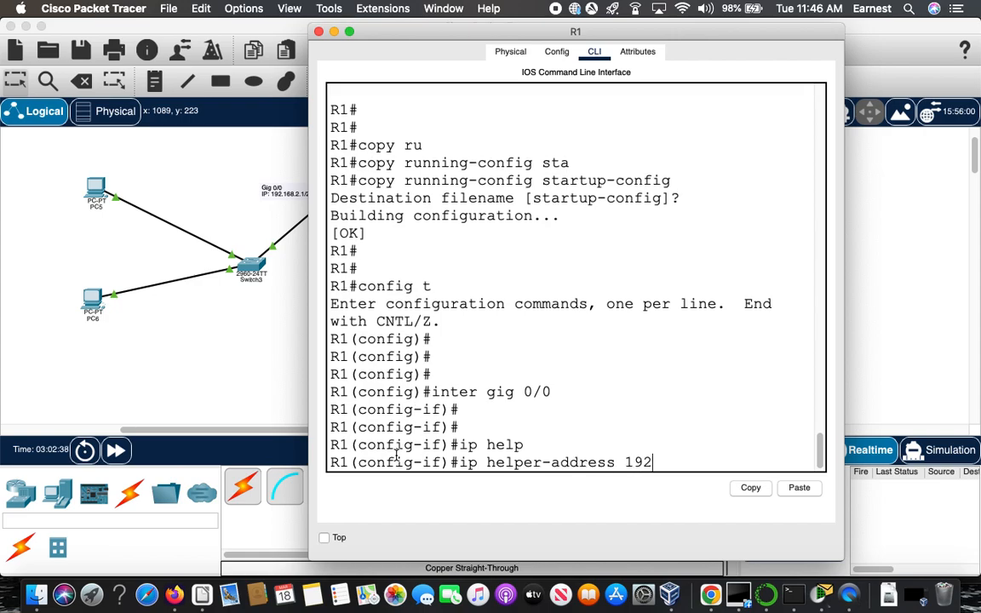
text(192.168.3)
key(Return)
key(Return)
key(Return)
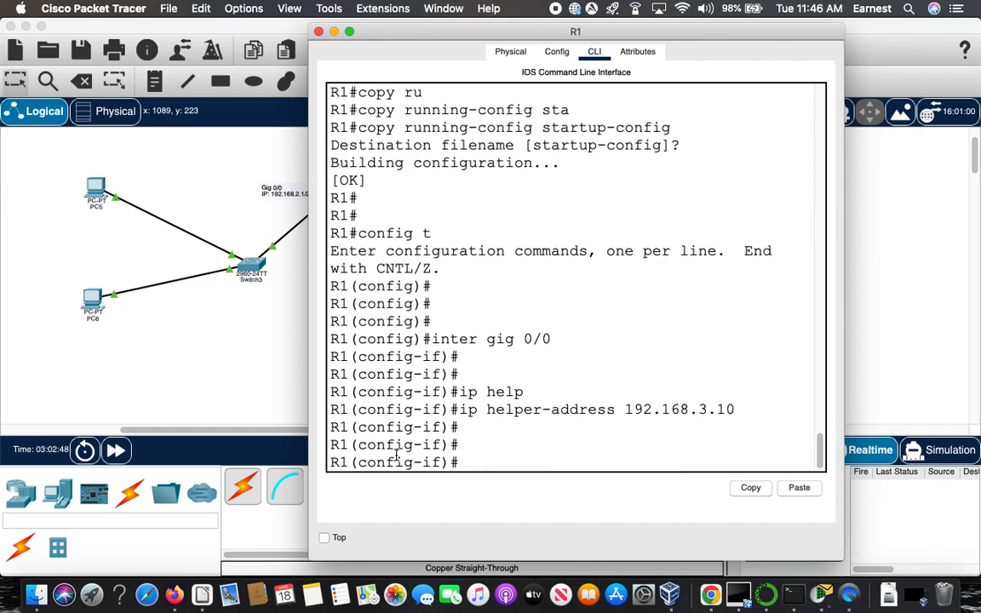
- End R1's configuration session, write the configuration to memory and put the router window away
text(end)
key(Return)
key(Return)
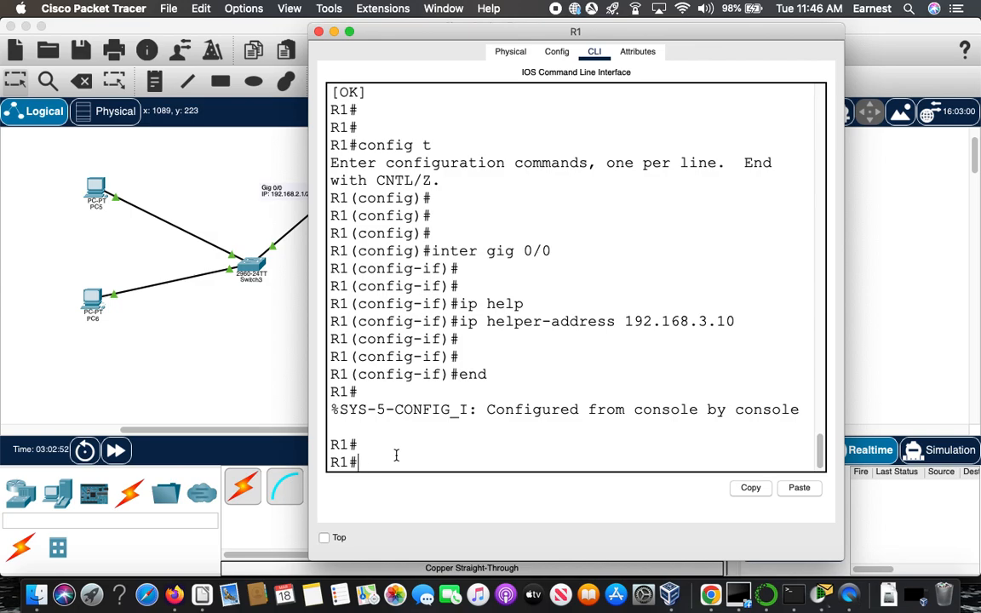
key(Return)
key(Return)
key(Return)
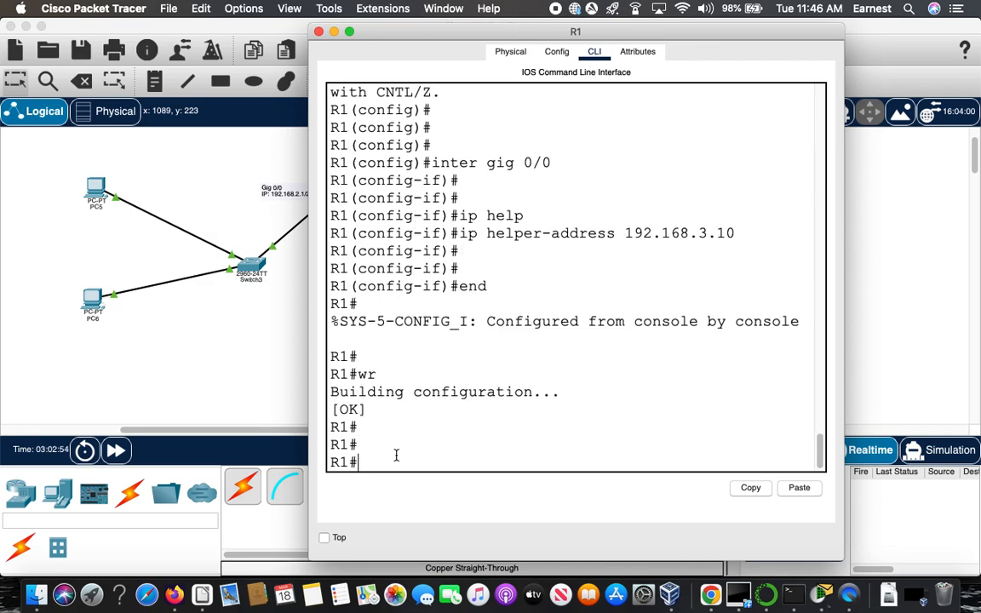
click(334, 32)
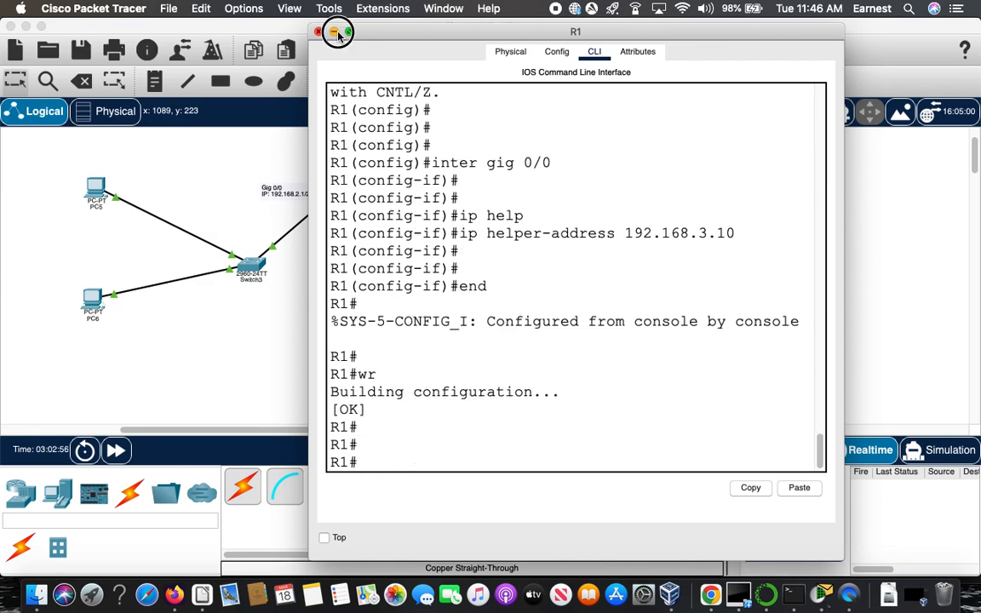
- Request PC5's IPv4 settings again by switching its configuration to Static and back to DHCP
click(96, 190)
click(358, 130)
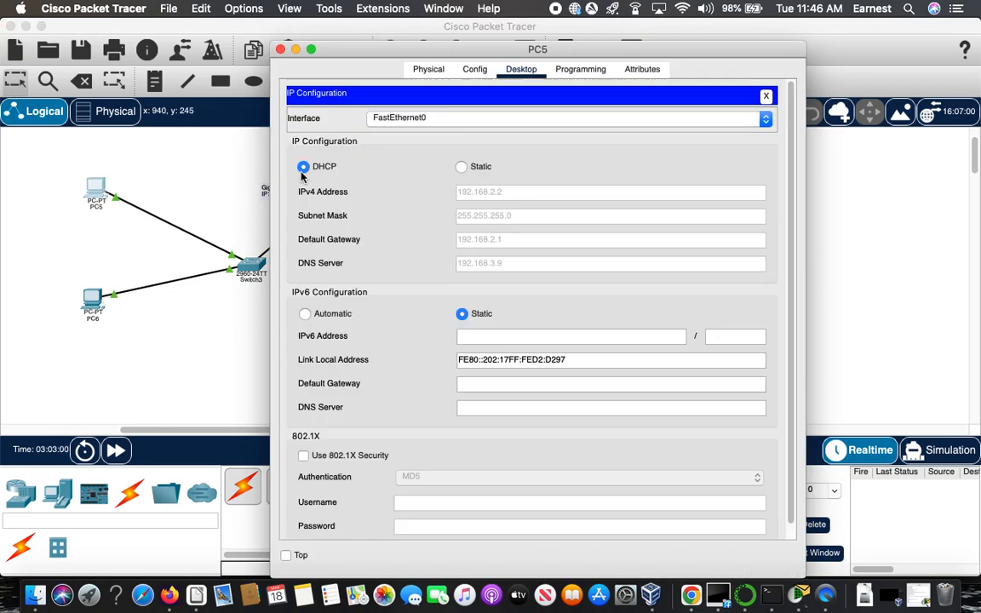
click(461, 168)
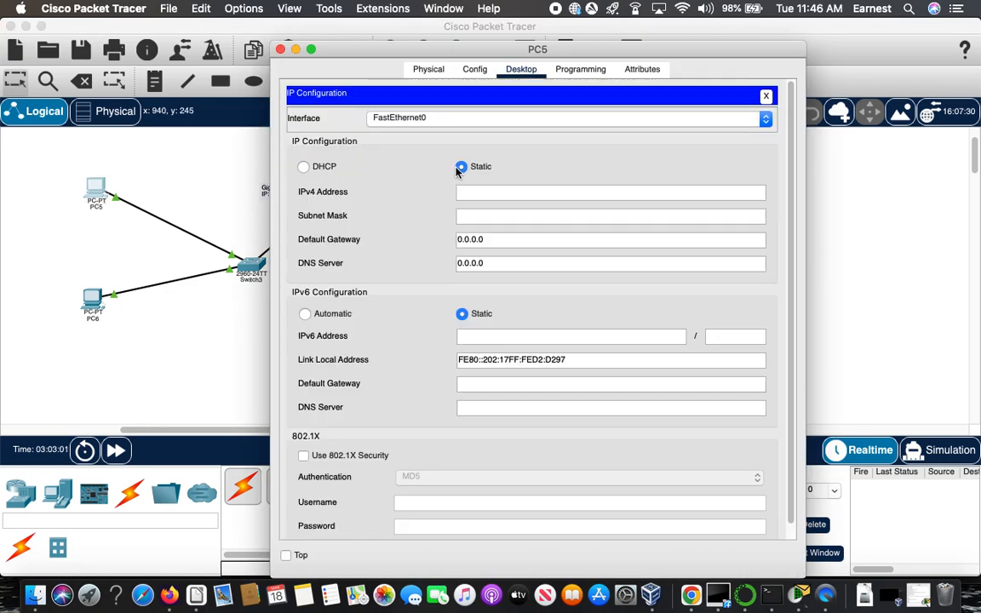
click(303, 168)
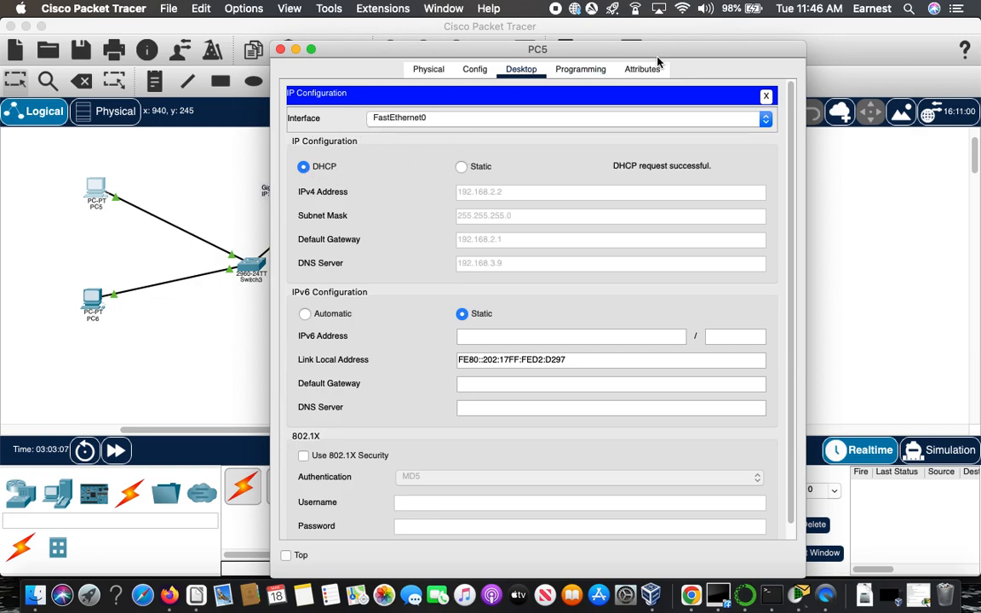
click(295, 49)
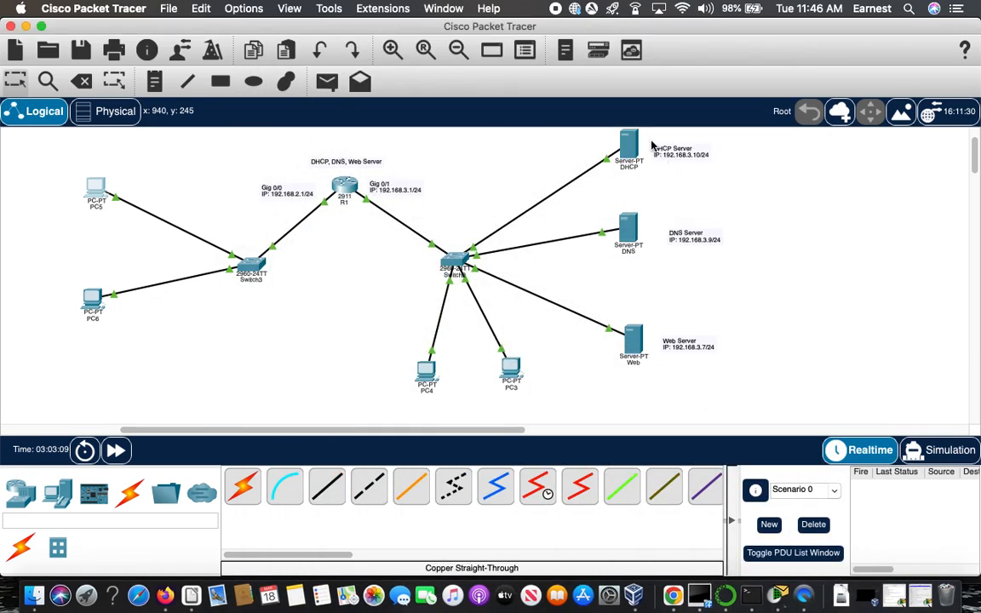
- On the DHCP server, switch the DHCP service off, save pool serverPool and switch the service back on
click(635, 145)
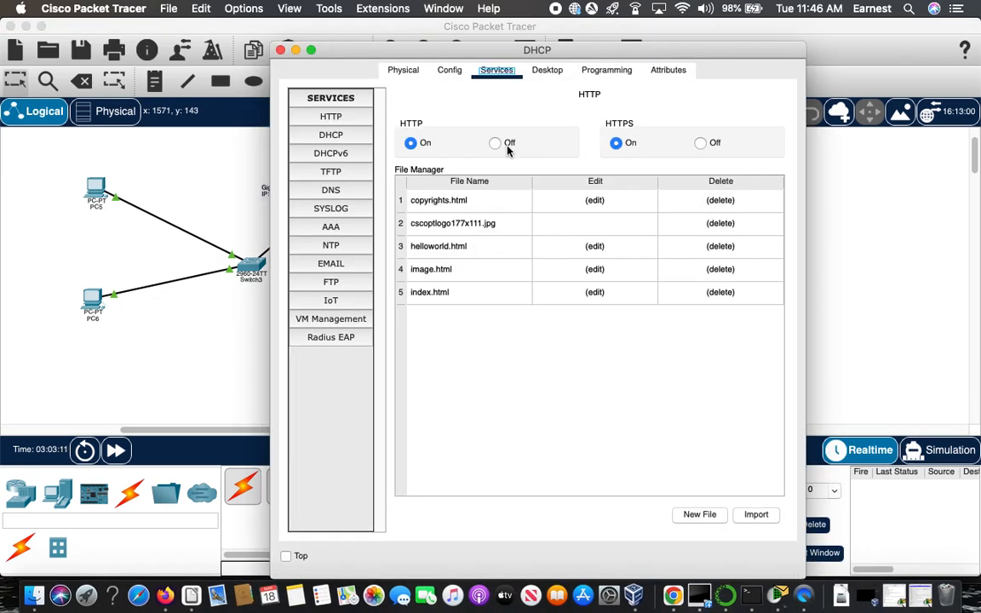
click(339, 136)
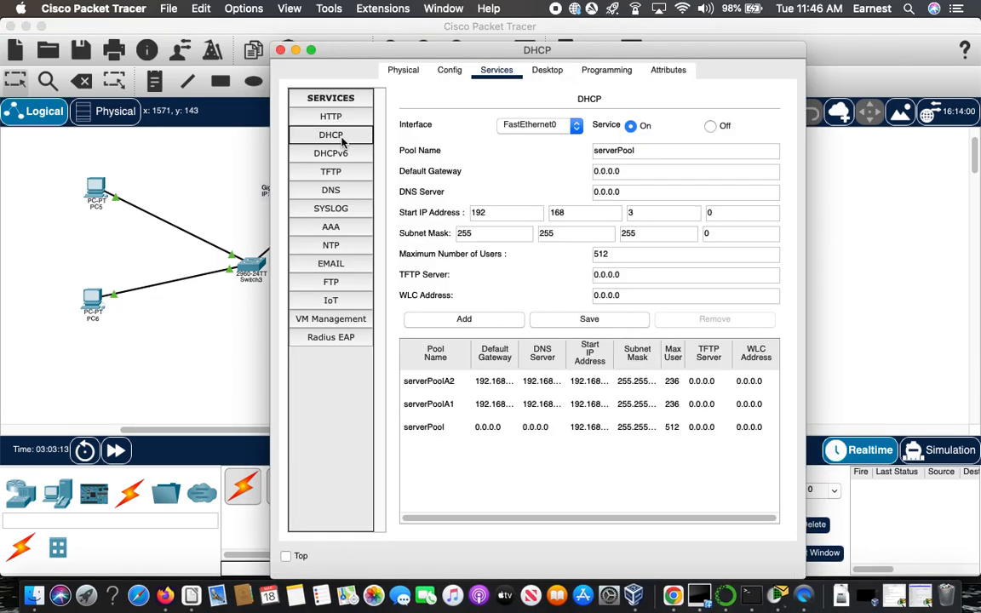
click(501, 430)
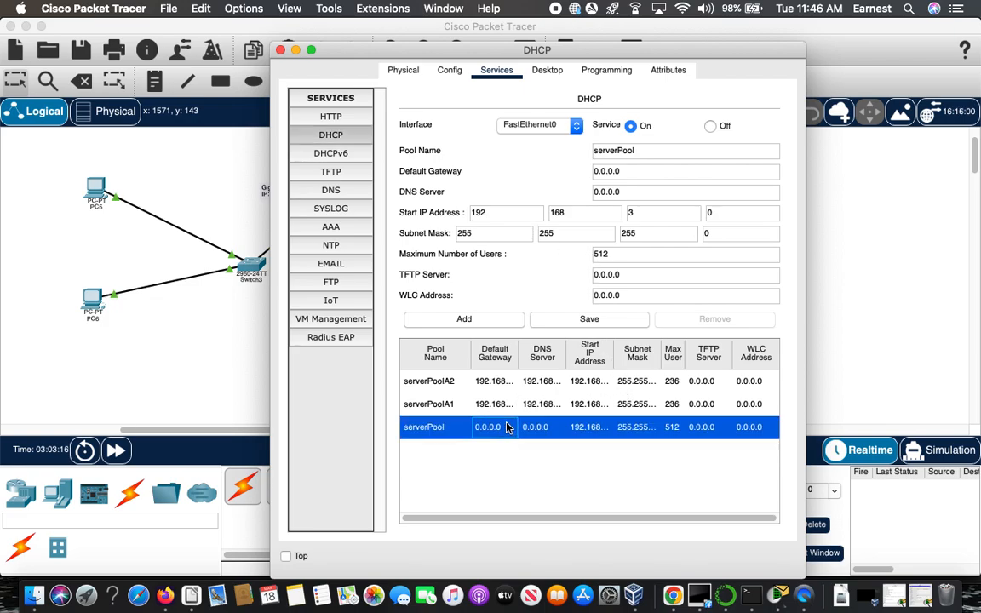
click(711, 127)
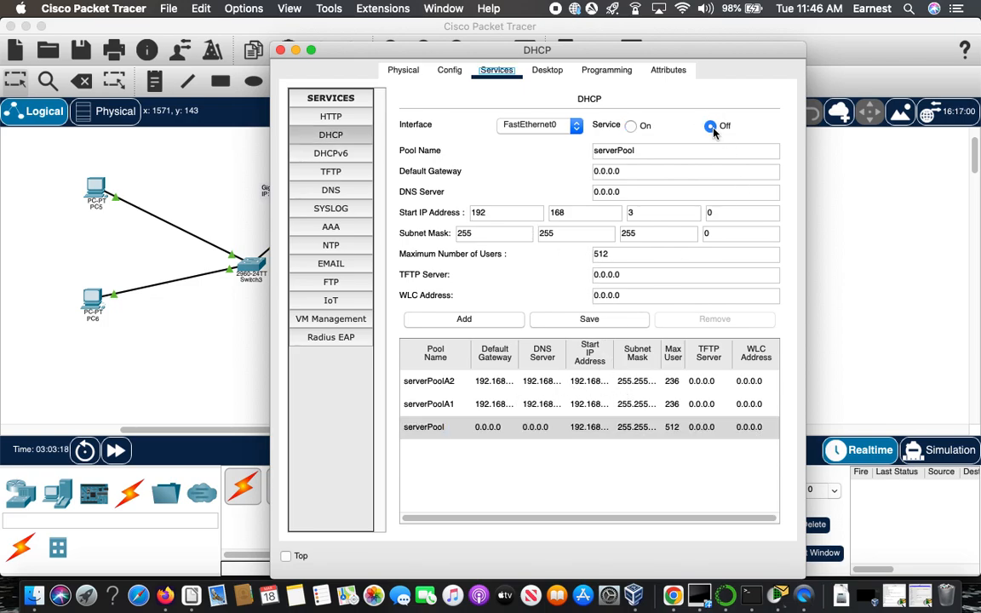
click(590, 321)
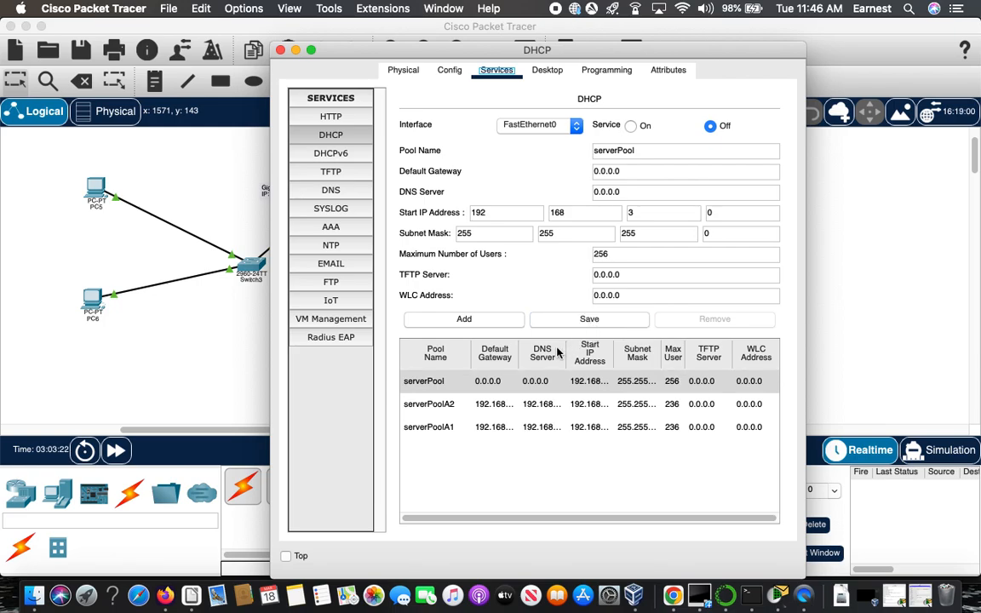
click(630, 126)
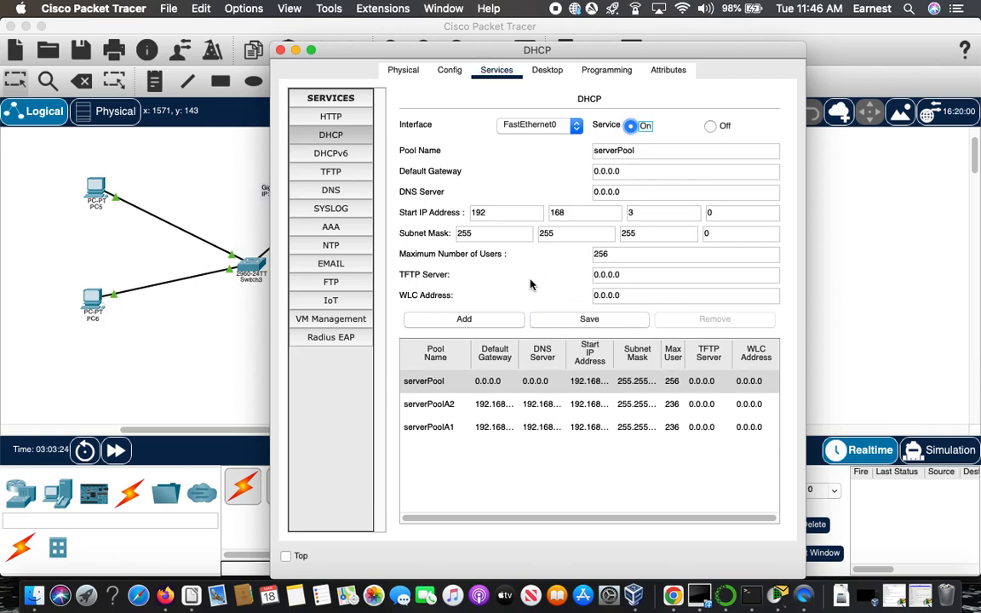
click(296, 51)
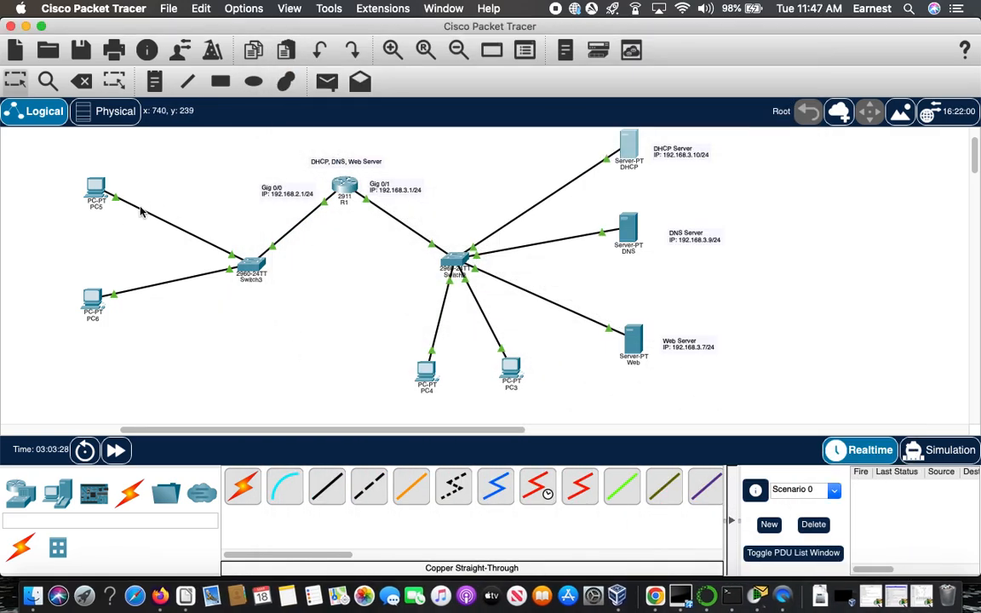
- Renew PC5's DHCP settings by toggling Static and DHCP, and review the DHCP server's pool list
click(97, 191)
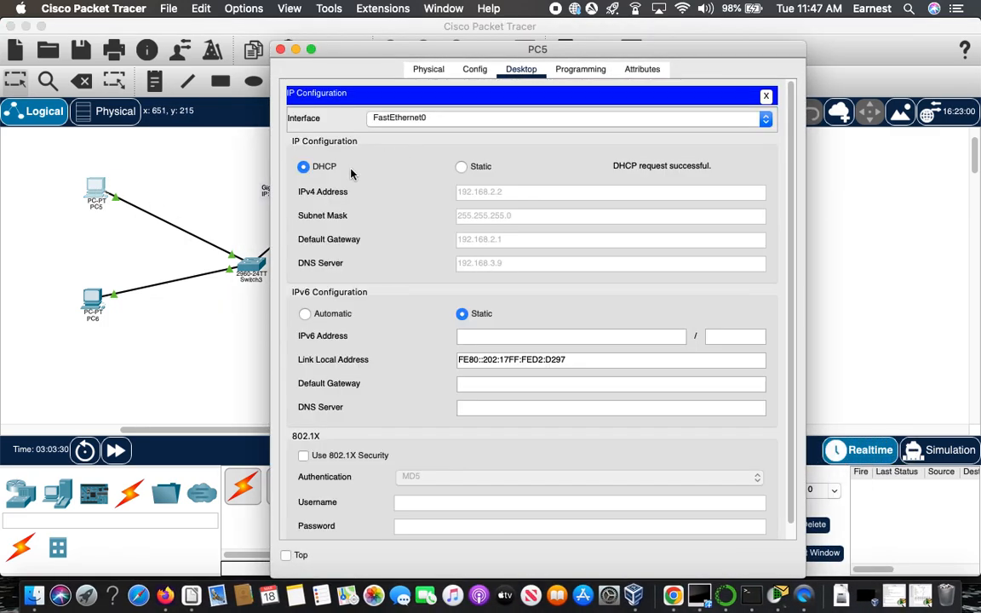
click(462, 167)
click(303, 167)
click(280, 48)
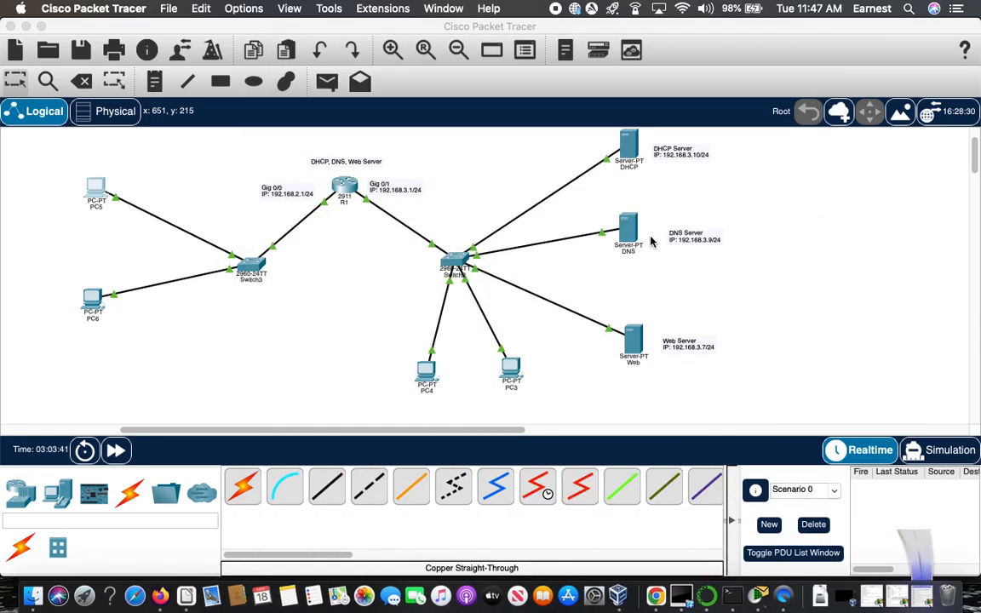
click(623, 147)
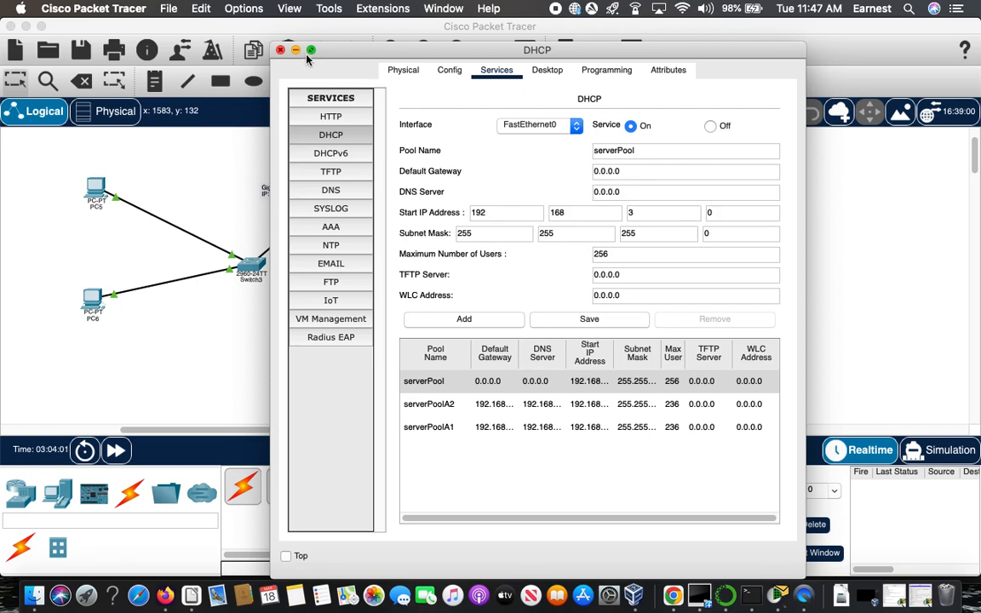
click(281, 50)
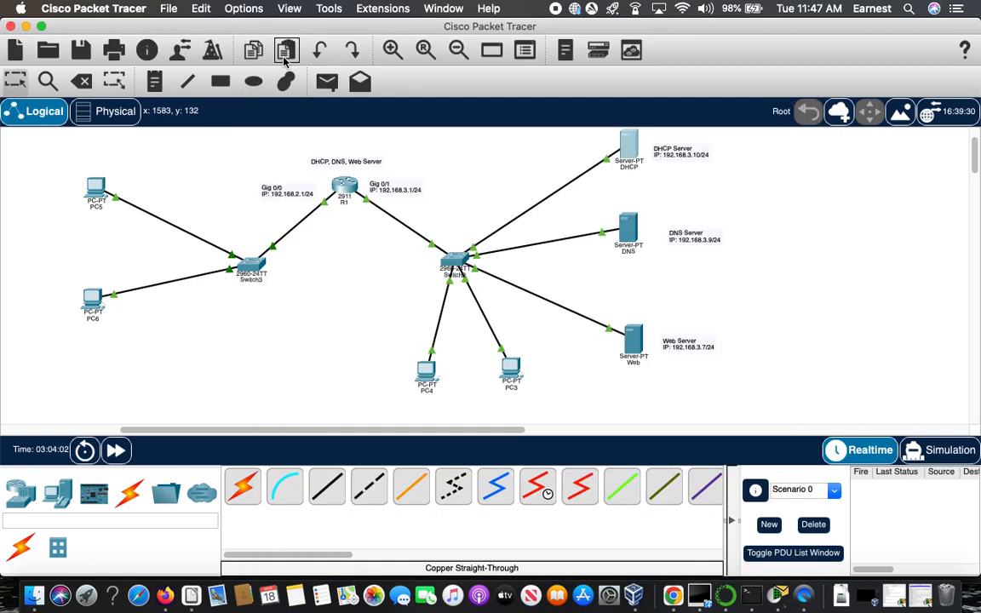
- Set PC6's IPv4 configuration to DHCP so it requests its address, and close the PC6 window
click(100, 297)
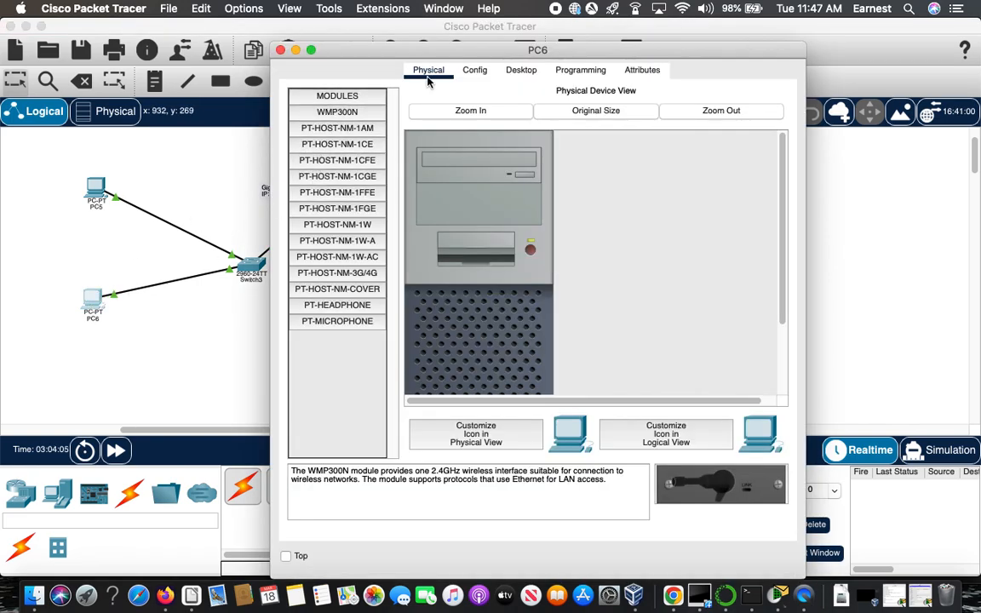
click(522, 70)
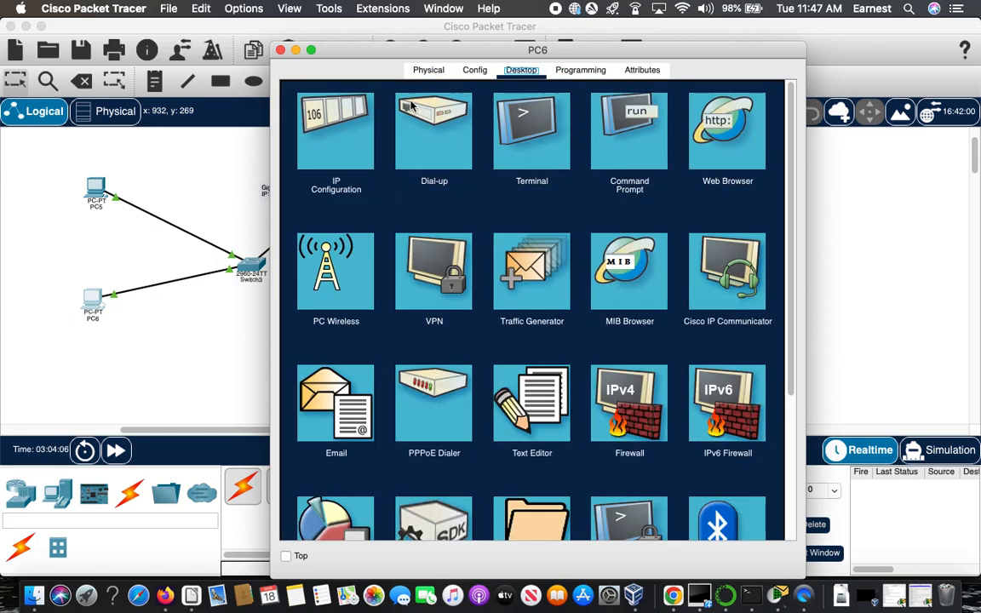
click(333, 136)
click(304, 168)
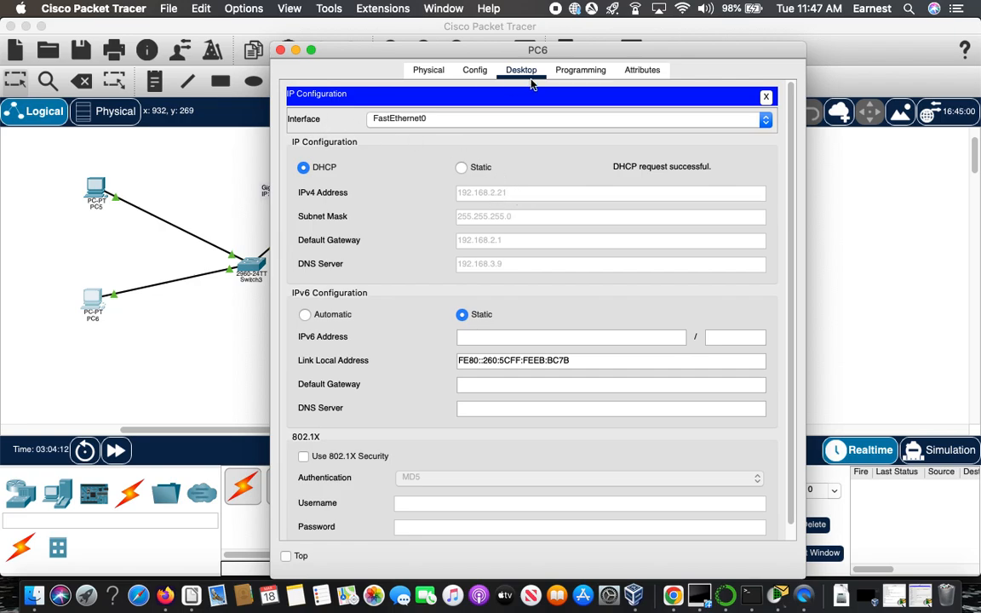
click(282, 52)
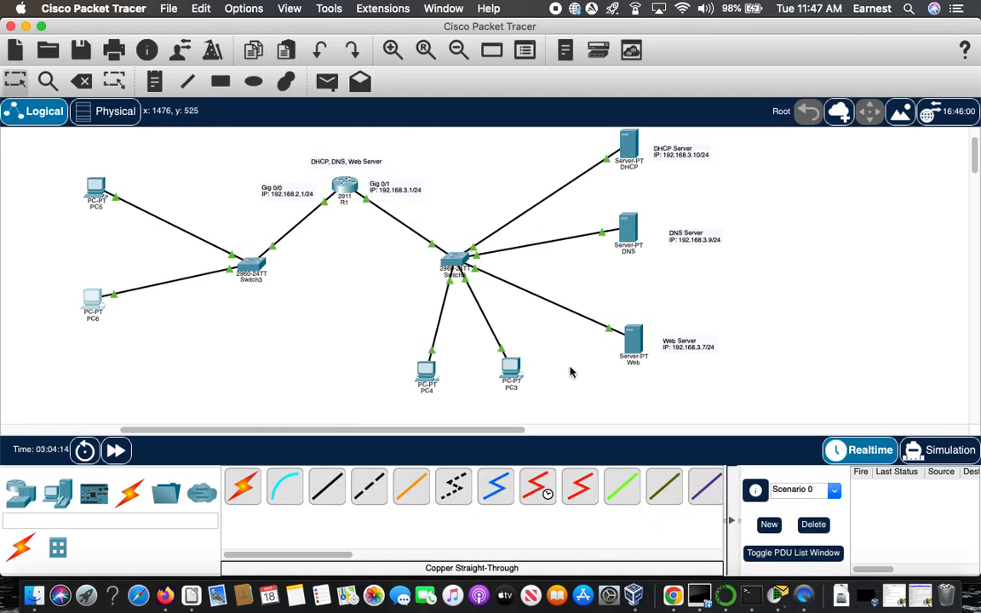
- Set PC4's IPv4 configuration to DHCP so it requests its address, and close the PC4 window
click(431, 370)
click(432, 373)
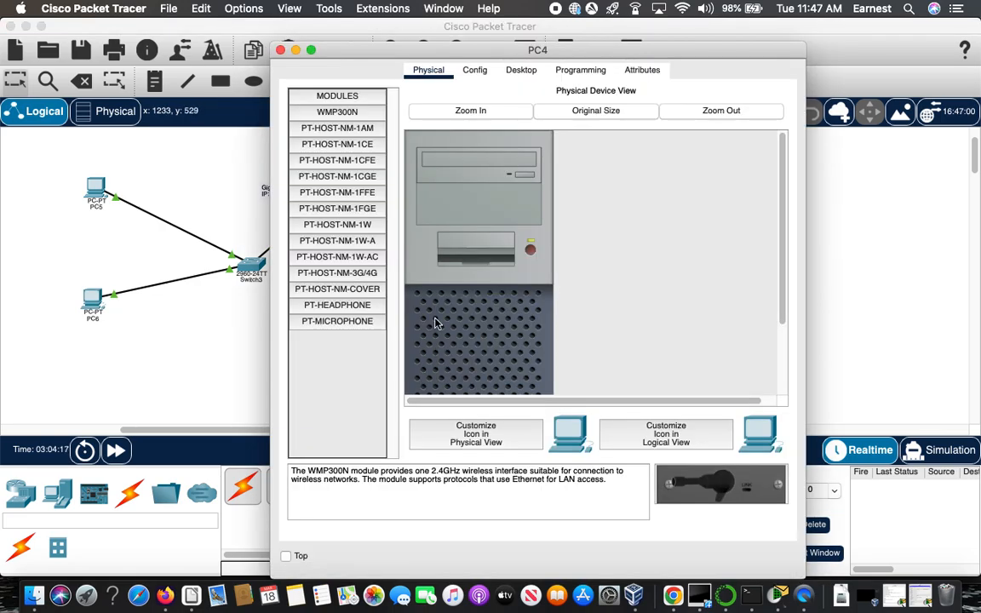
click(521, 70)
click(430, 136)
click(303, 168)
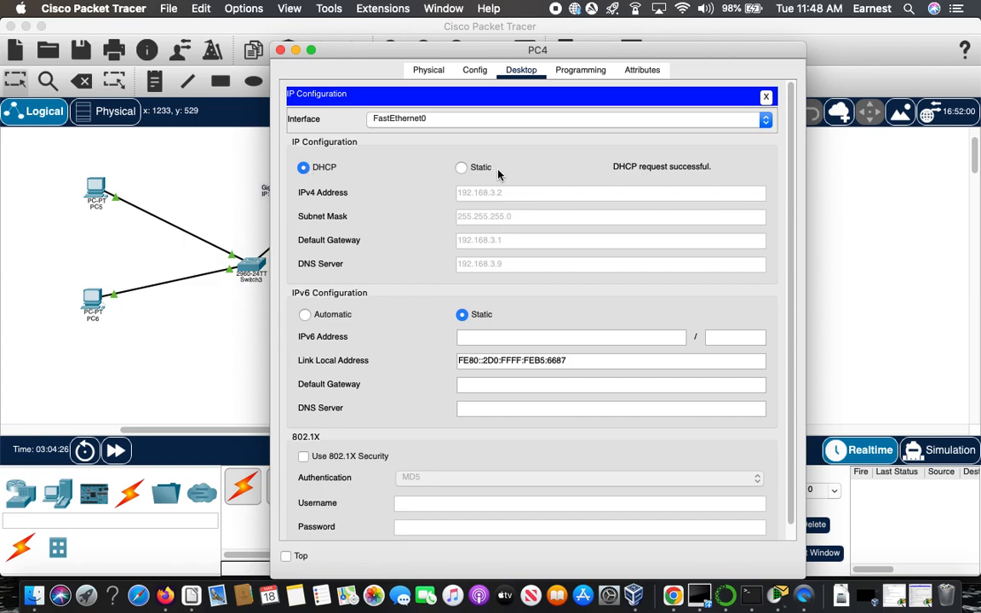
click(281, 50)
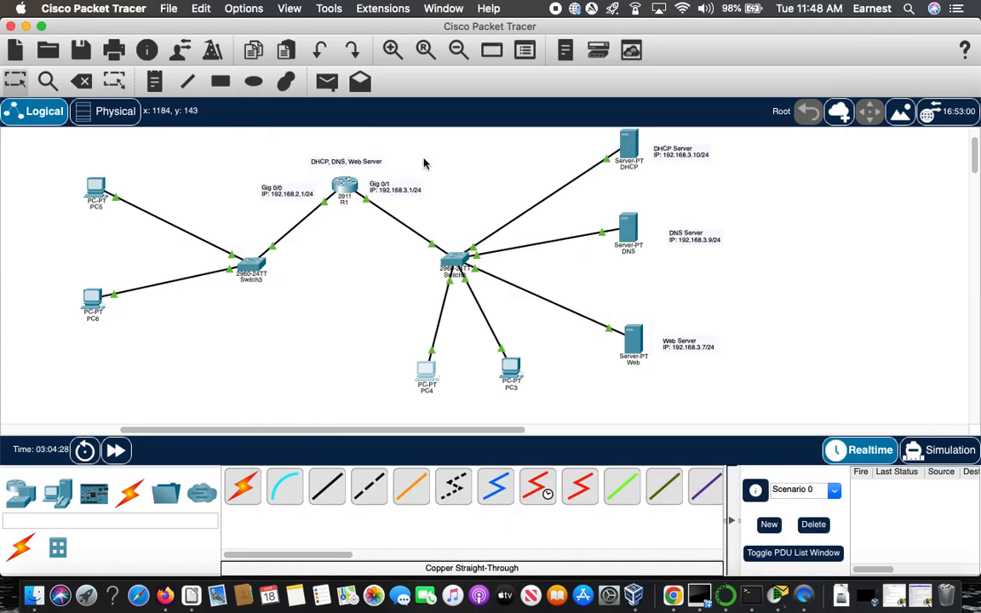
- Enter global configuration mode on router R1 and open interface gig 0/1 for configuration
click(352, 190)
click(372, 460)
text(config t)
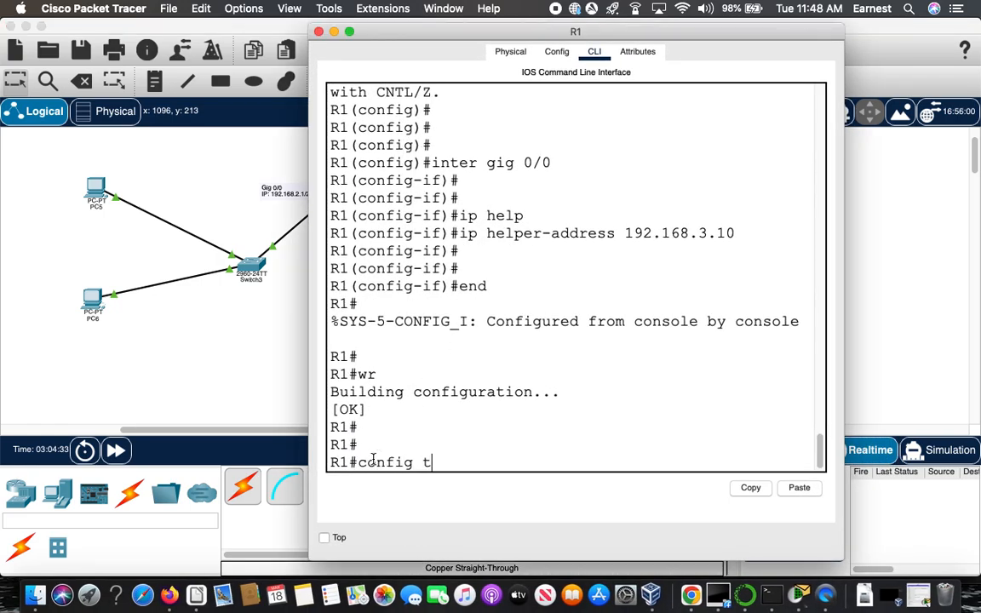
key(Return)
key(Return)
key(Return)
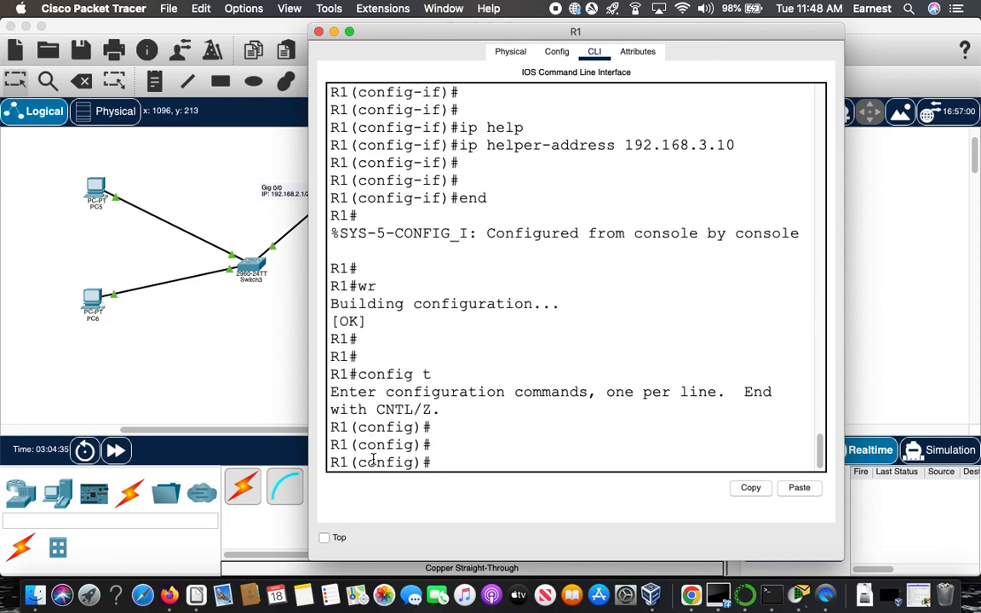
text(int gig 0/1)
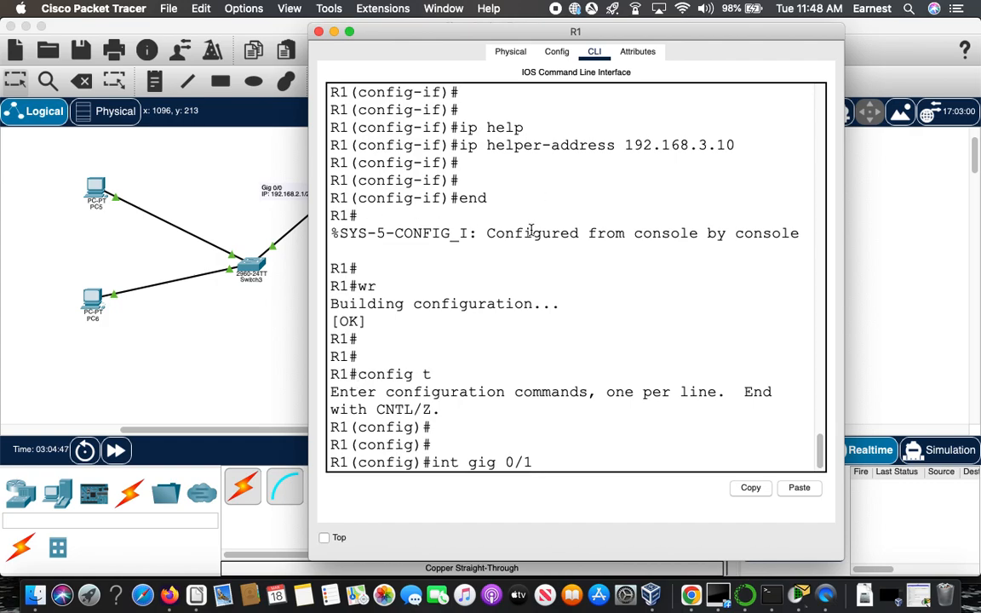
key(Return)
key(Return)
key(Return)
- Set the helper address of R1's interface gig 0/1 to 192.168.3.10 with ip helper-address
text(ip)
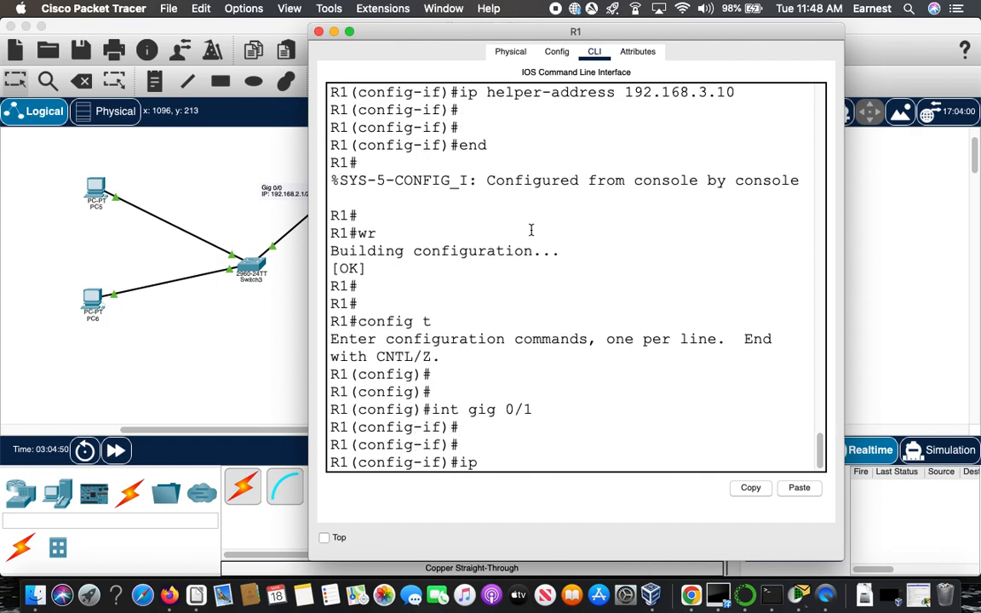
text( hel)
key(Tab)
text(p)
key(Tab)
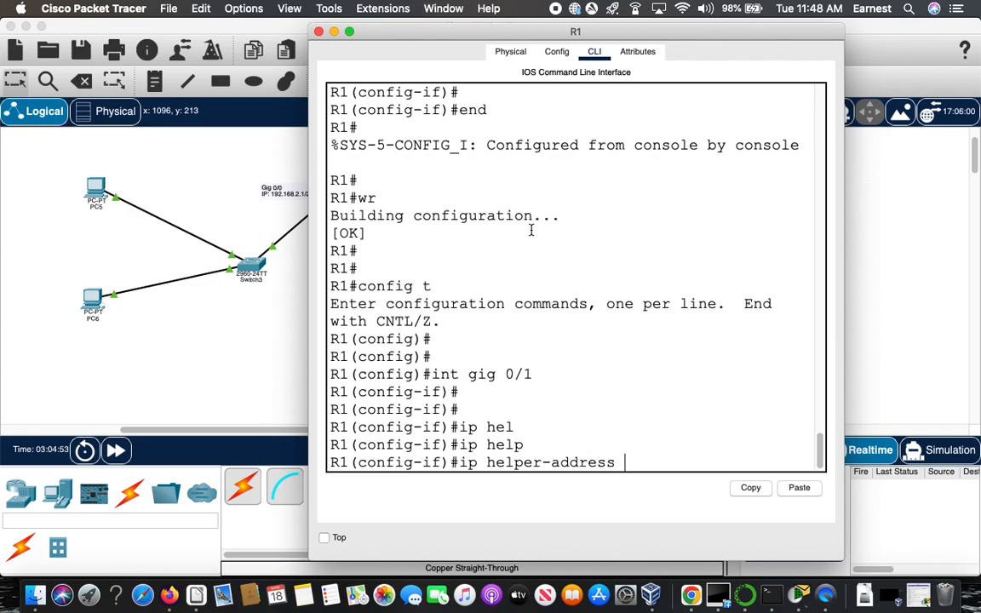
text(192.168.3.1)
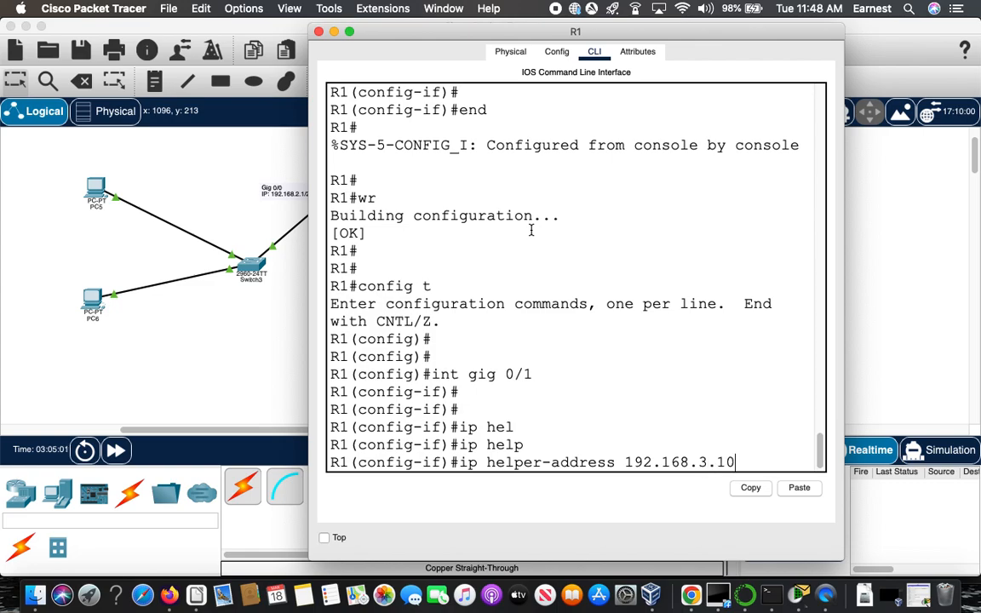
text(0)
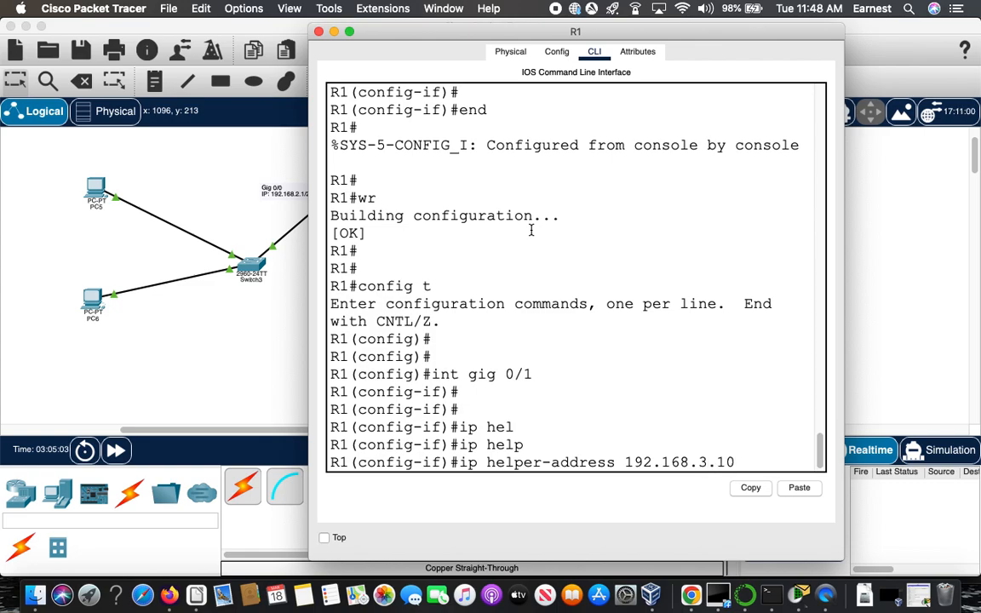
key(Return)
key(Return)
key(Return)
- End R1's configuration session, write the configuration with wr and minimize the router window
text(end)
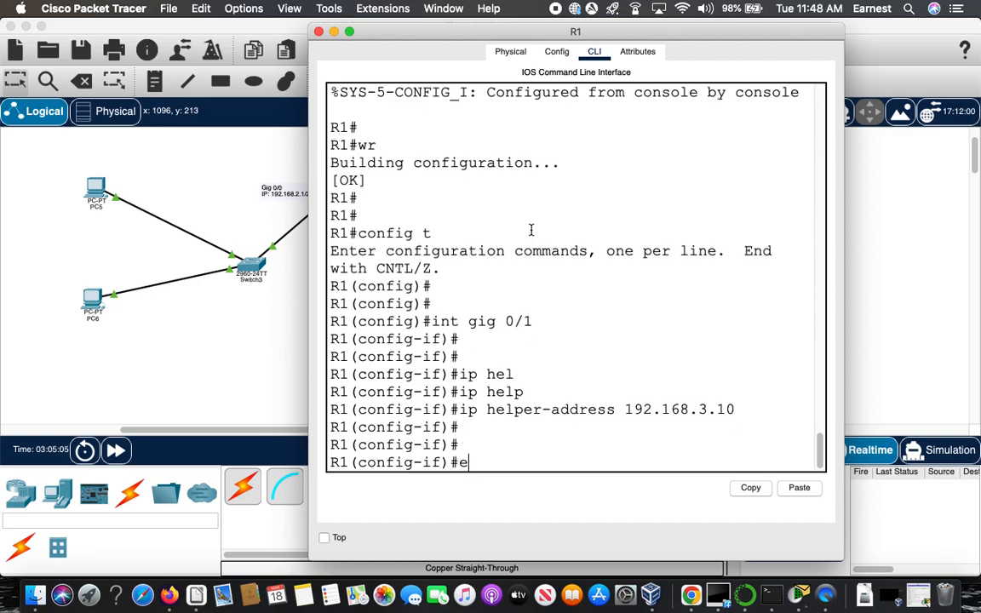
key(Return)
key(Return)
text(wr)
key(Return)
key(Return)
key(Return)
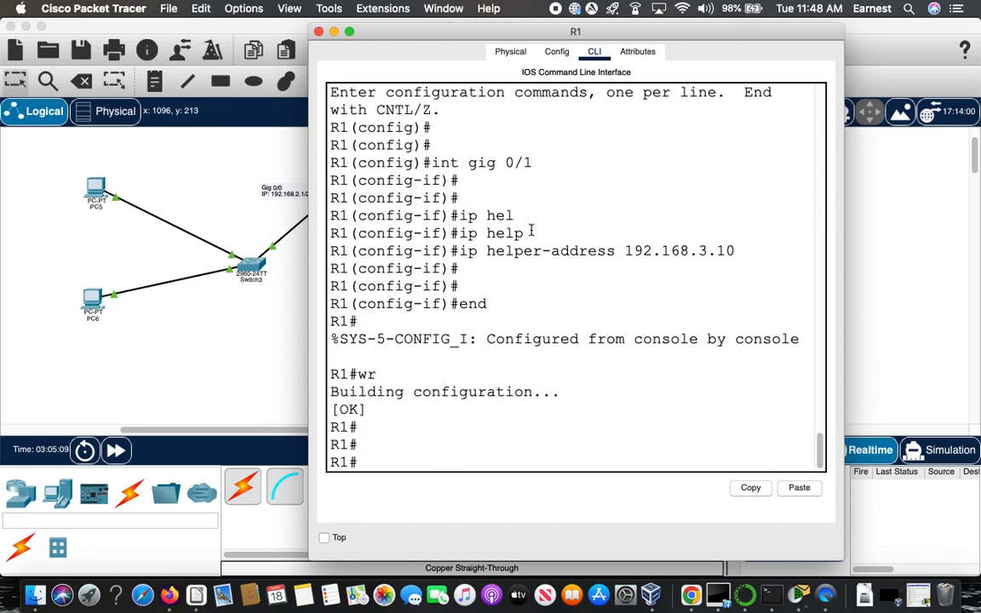
click(333, 31)
- Renew PC4's DHCP lease by switching its IPv4 configuration to Static and back to DHCP, and close its window
click(428, 372)
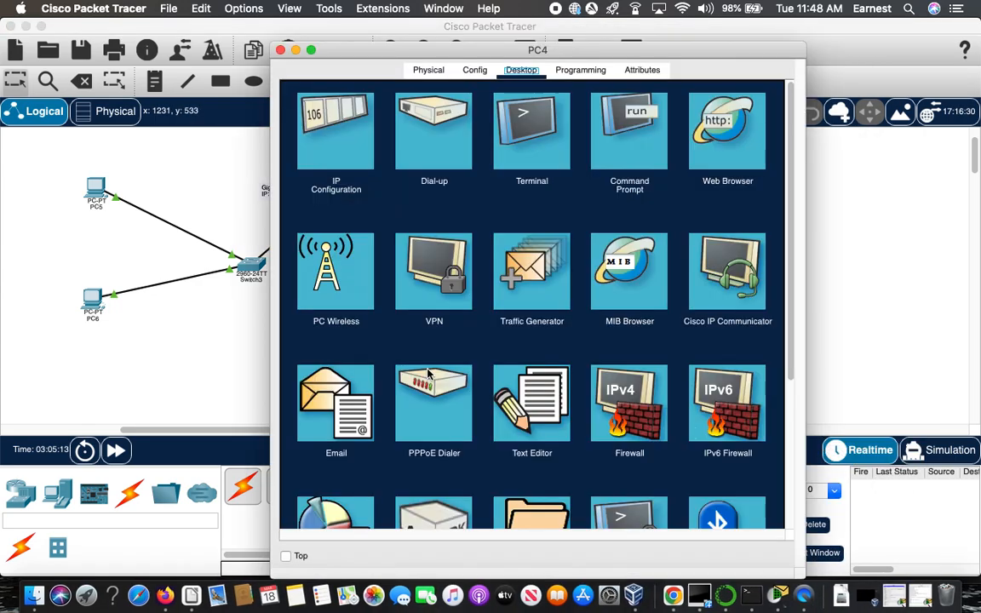
click(345, 126)
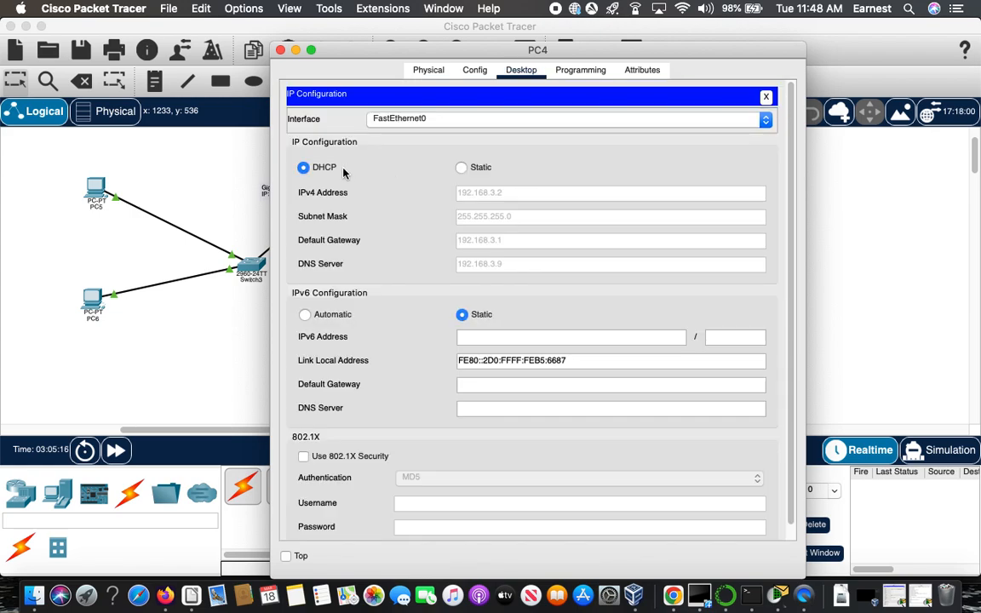
click(461, 168)
click(304, 167)
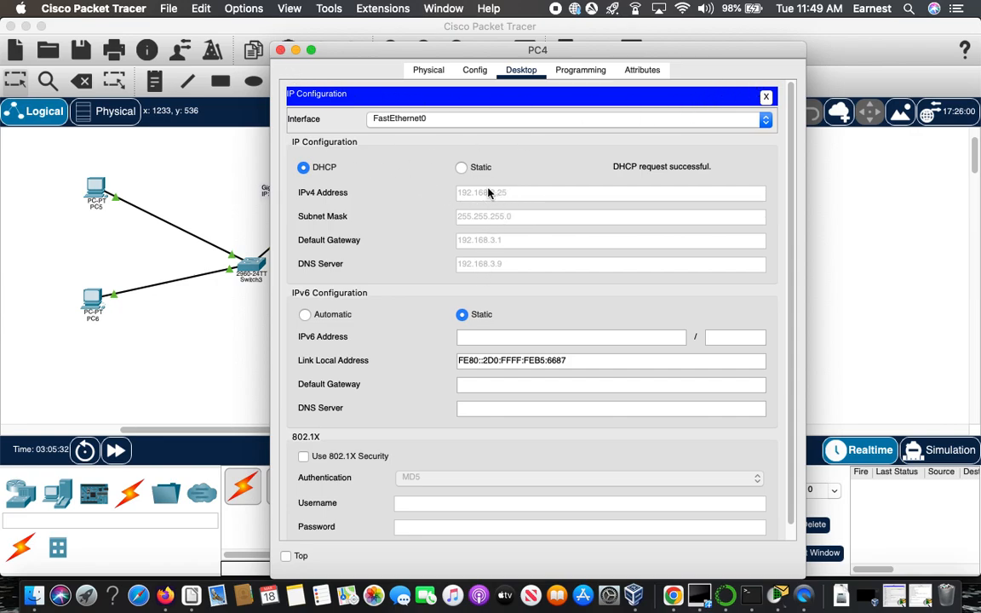
click(280, 50)
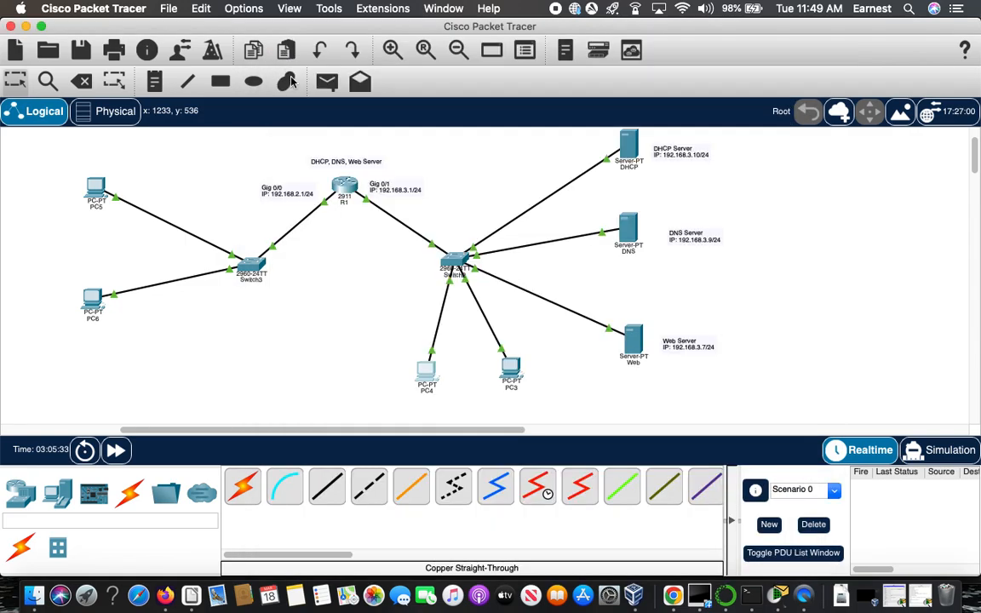
- Set PC3's IPv4 configuration to DHCP so it requests its address, and close the PC3 window
click(511, 365)
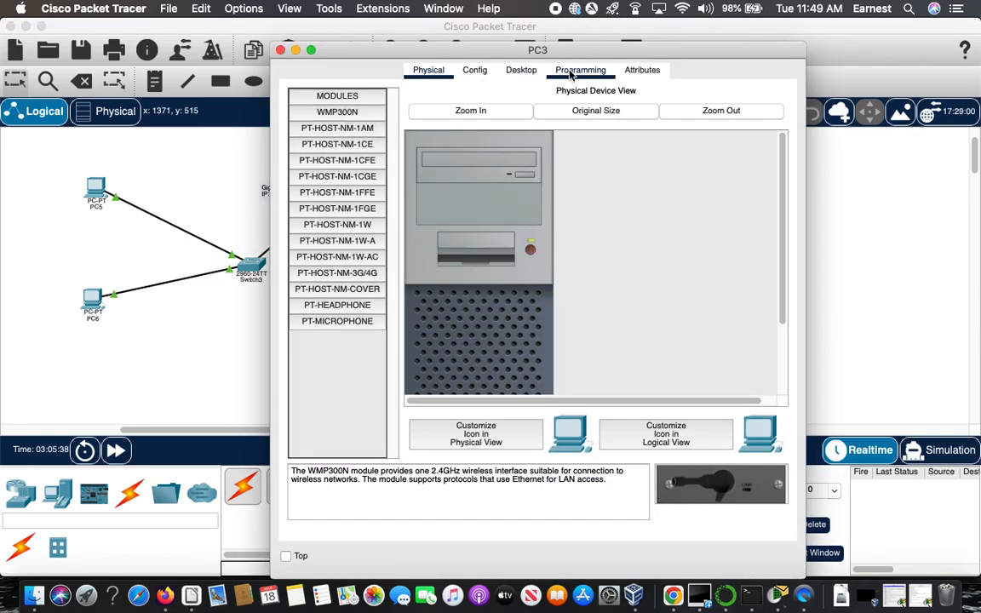
click(518, 70)
click(308, 124)
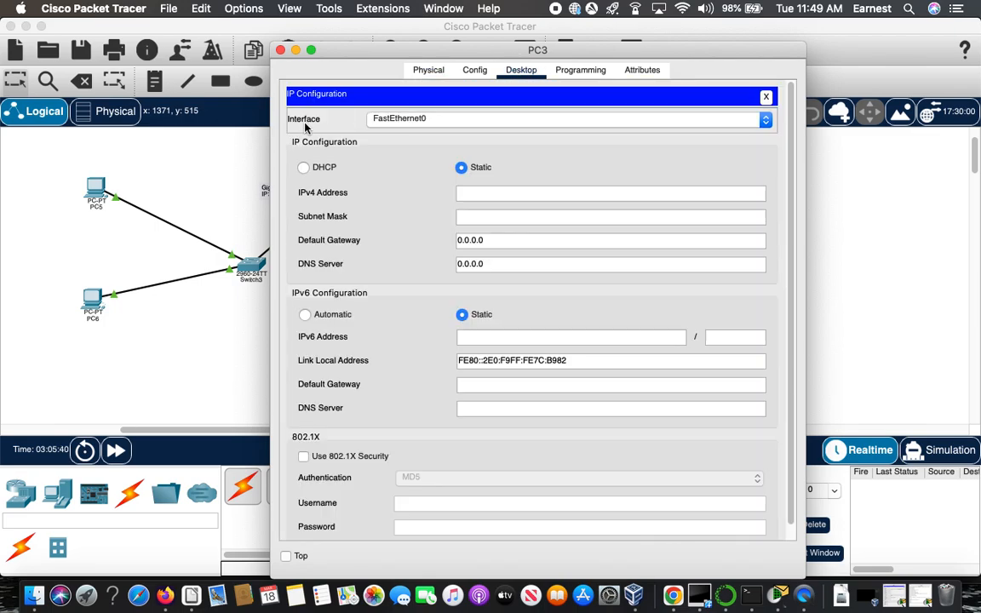
click(304, 167)
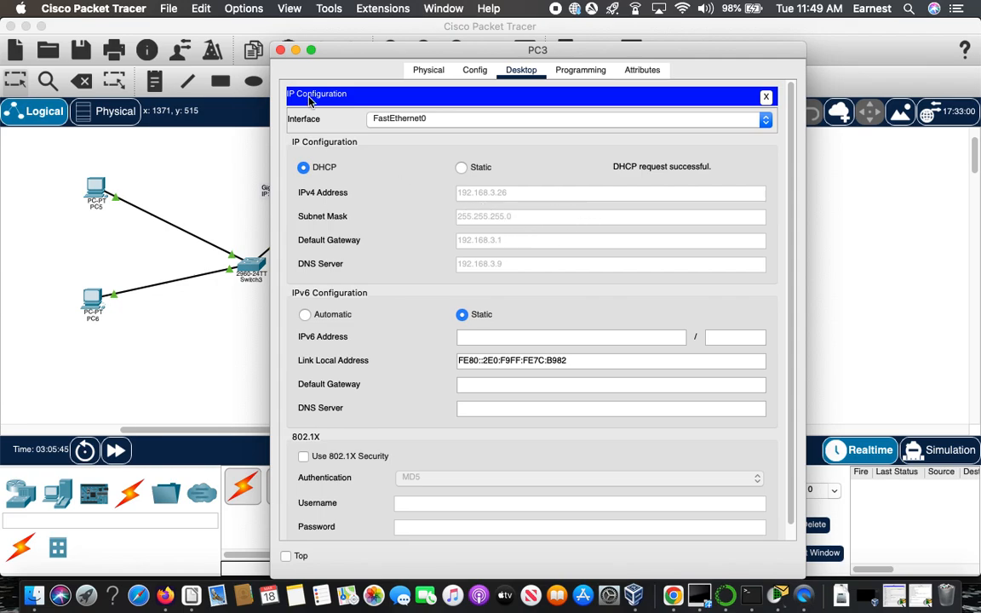
click(280, 50)
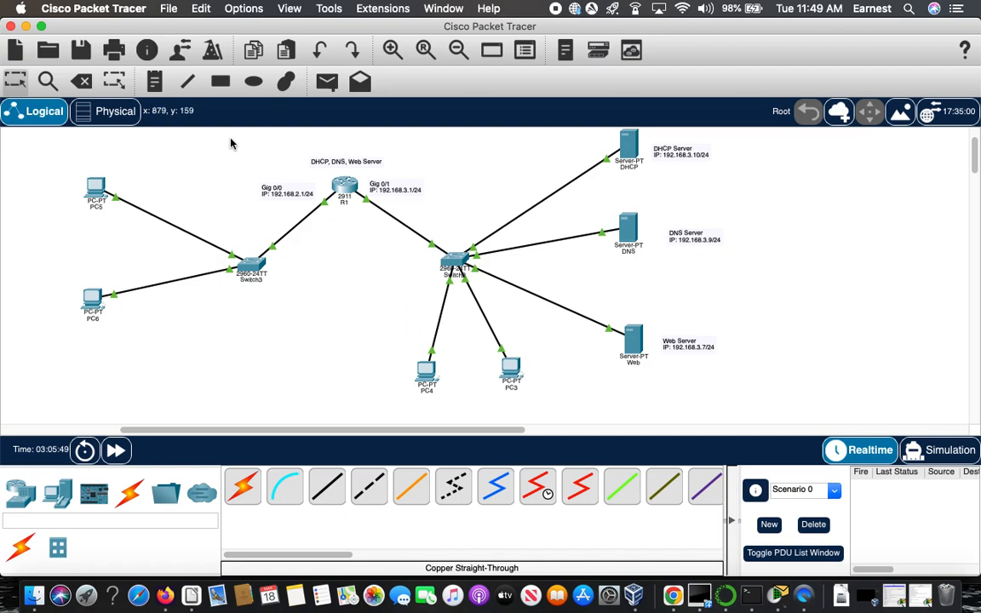
- Send a simple PDU from PC6 to the DHCP server to test connectivity
click(327, 82)
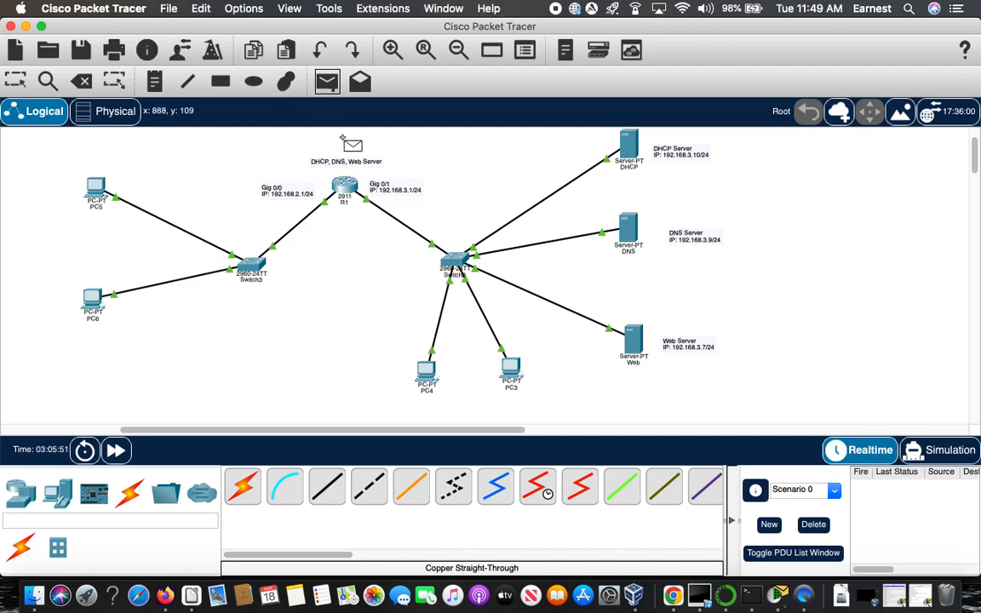
click(95, 296)
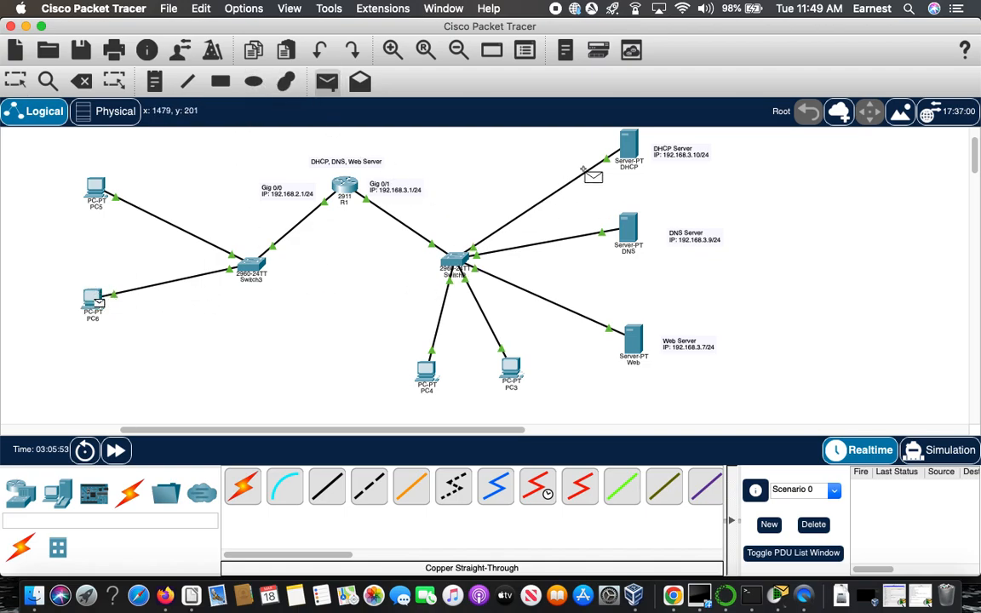
click(618, 145)
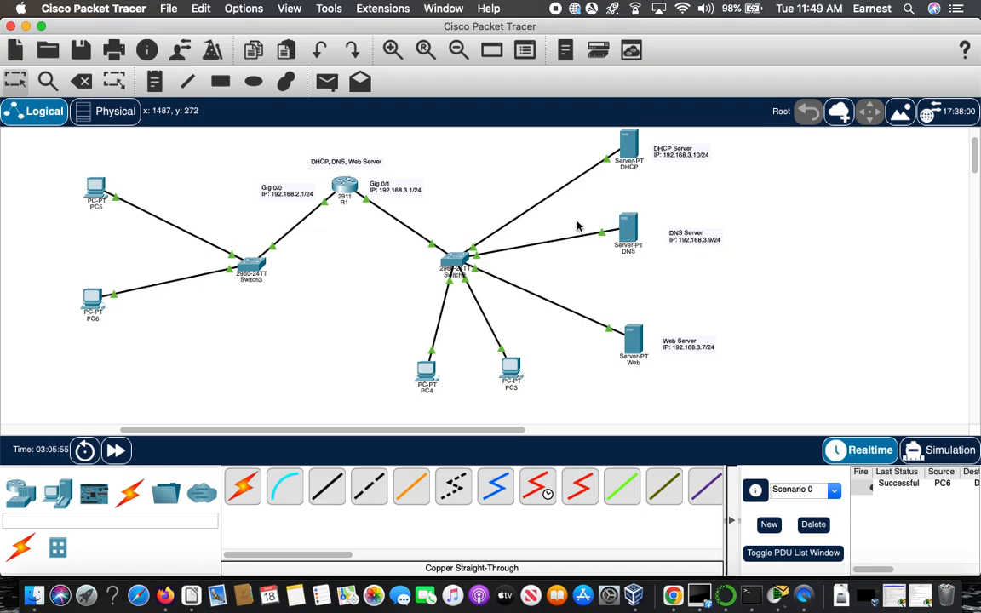
- Test connectivity from PC5 to the DNS server by sending a simple PDU twice
click(330, 82)
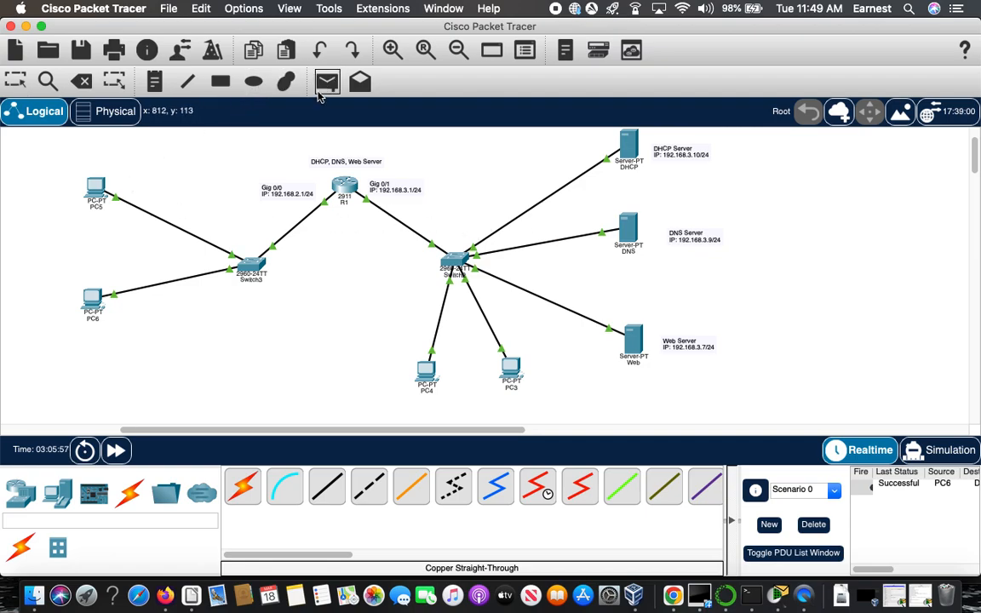
click(97, 191)
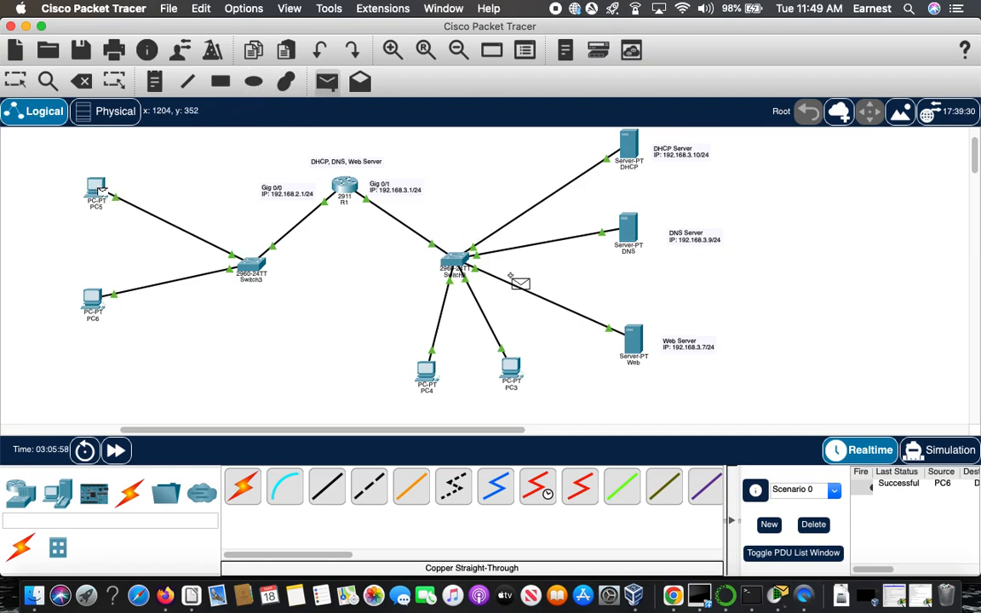
click(630, 239)
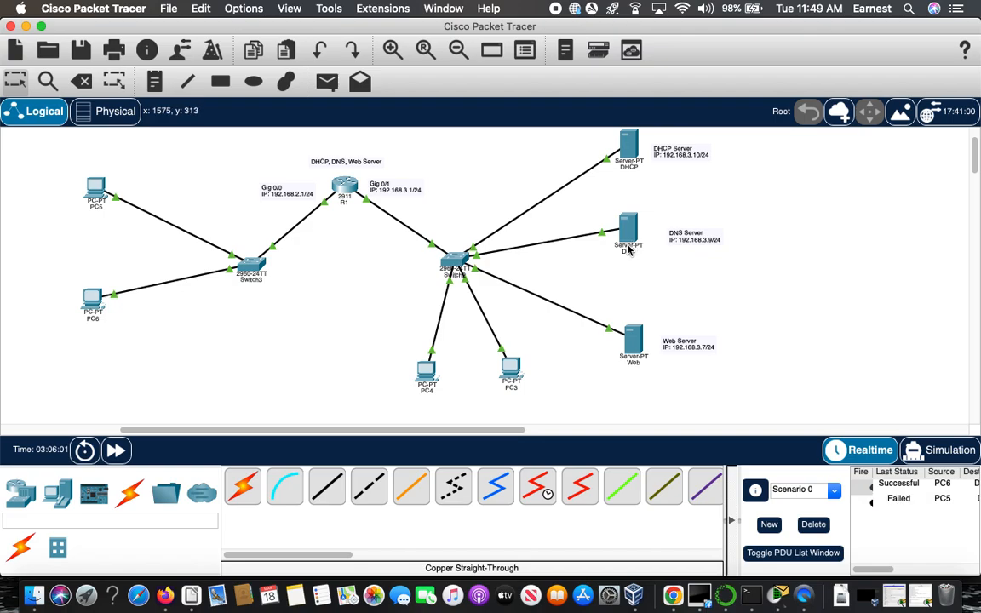
click(324, 83)
click(99, 187)
click(630, 230)
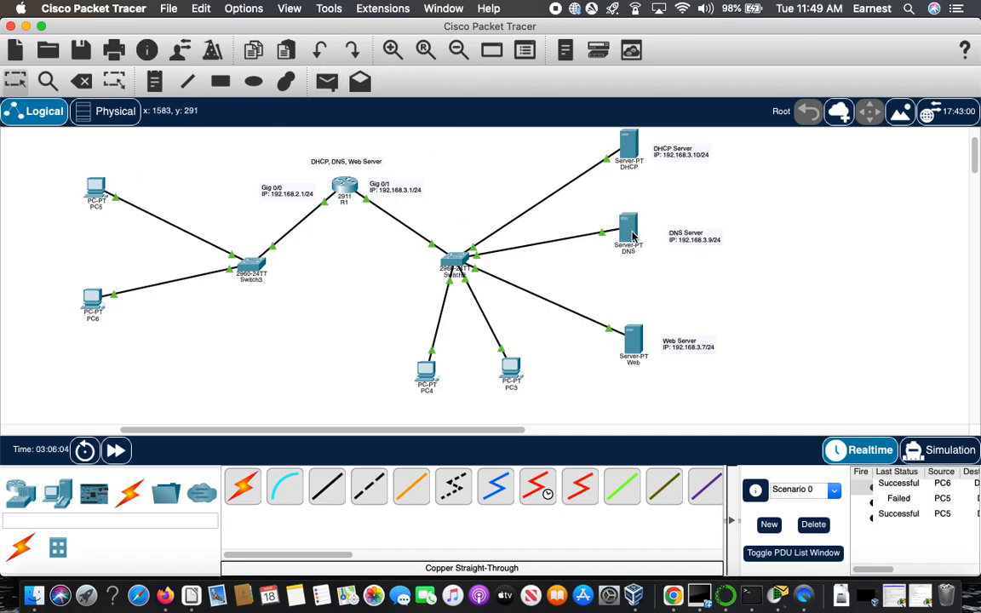
- Test connectivity from PC6 to the Web server by sending a simple PDU twice
click(327, 82)
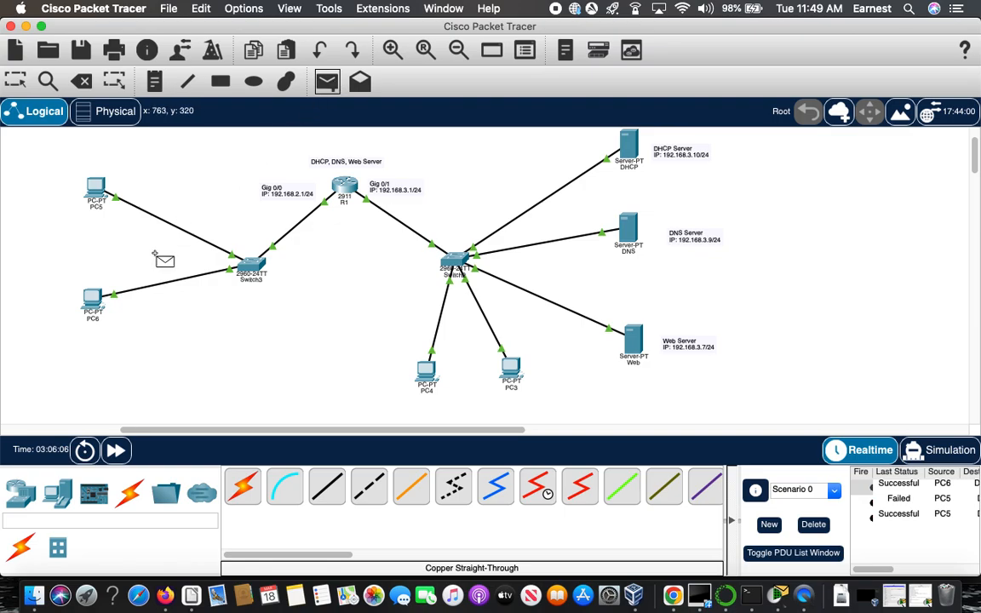
click(94, 298)
click(635, 340)
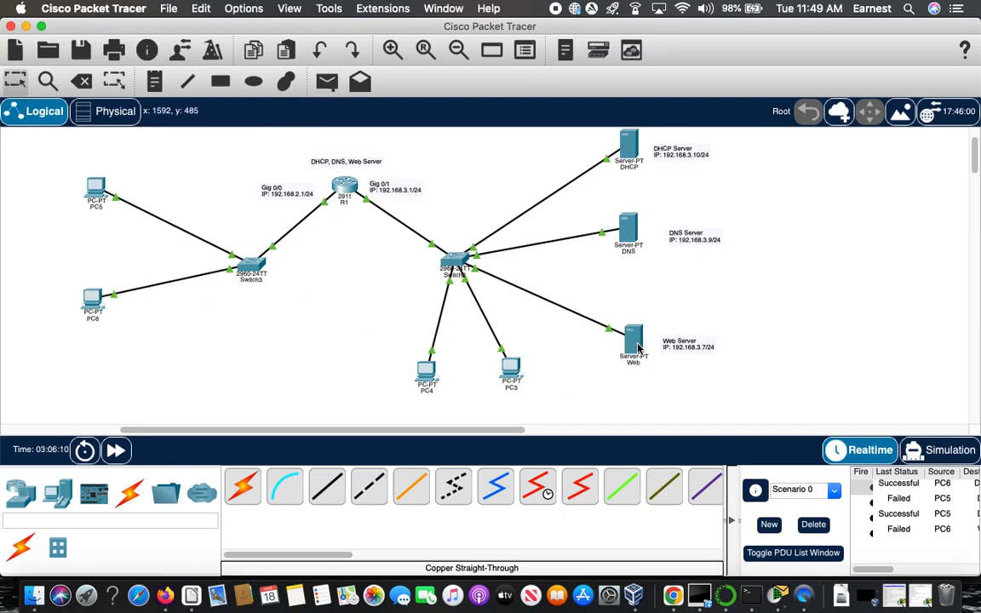
click(328, 84)
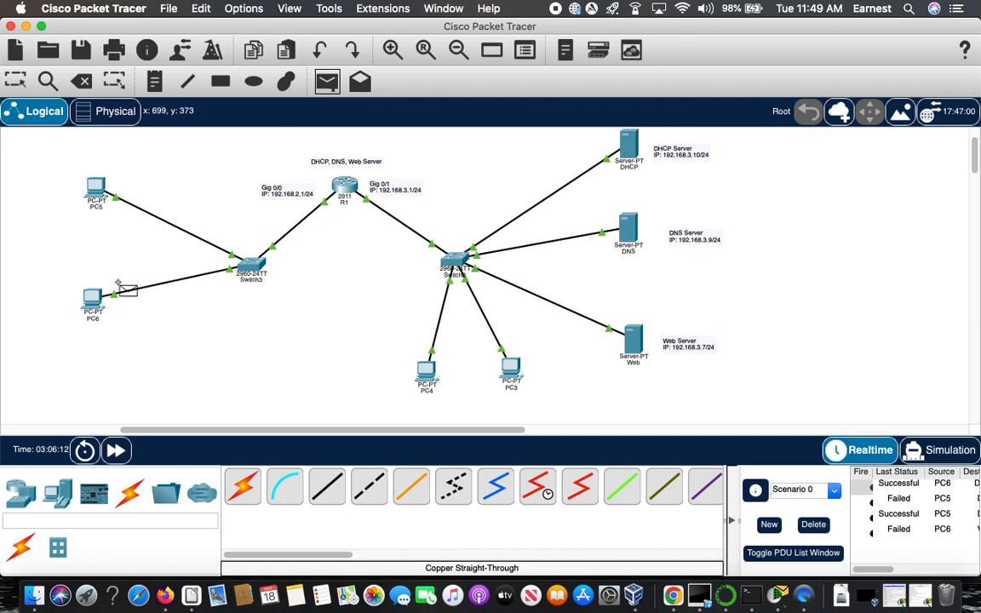
click(92, 294)
click(636, 344)
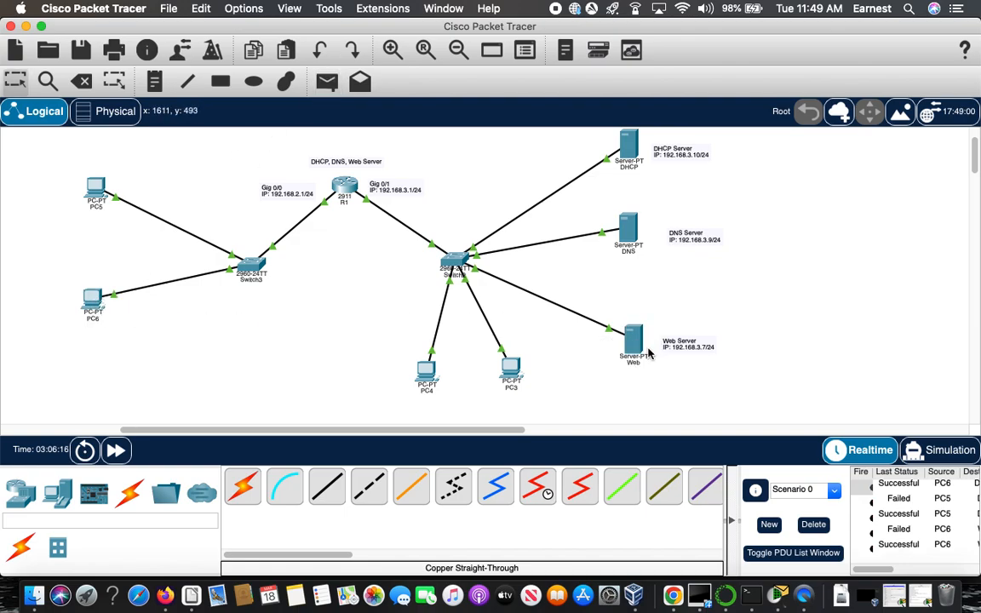
- Send a simple PDU from PC4 to PC5 to test connectivity between the two networks
click(329, 80)
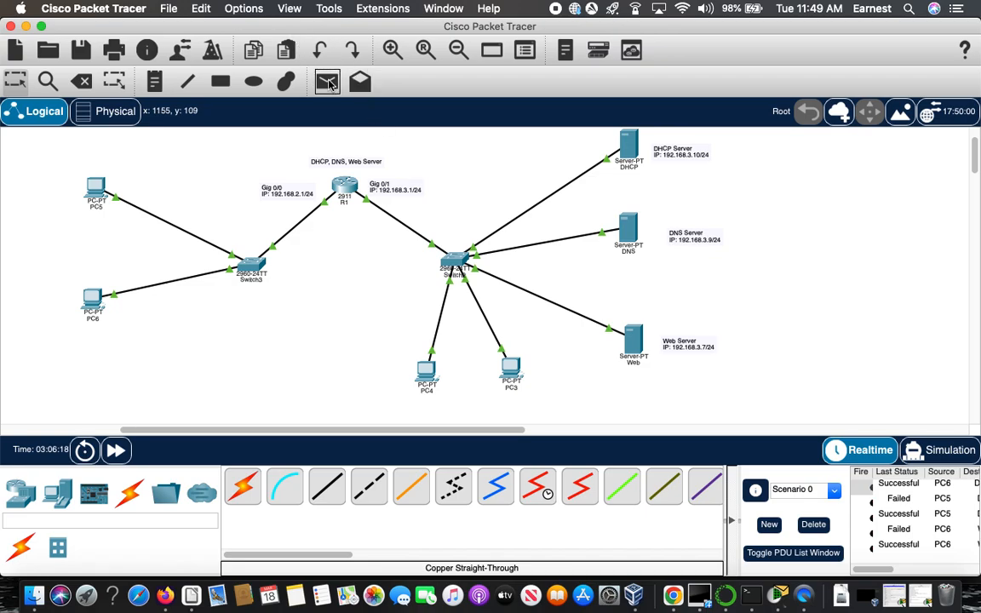
click(426, 371)
click(97, 191)
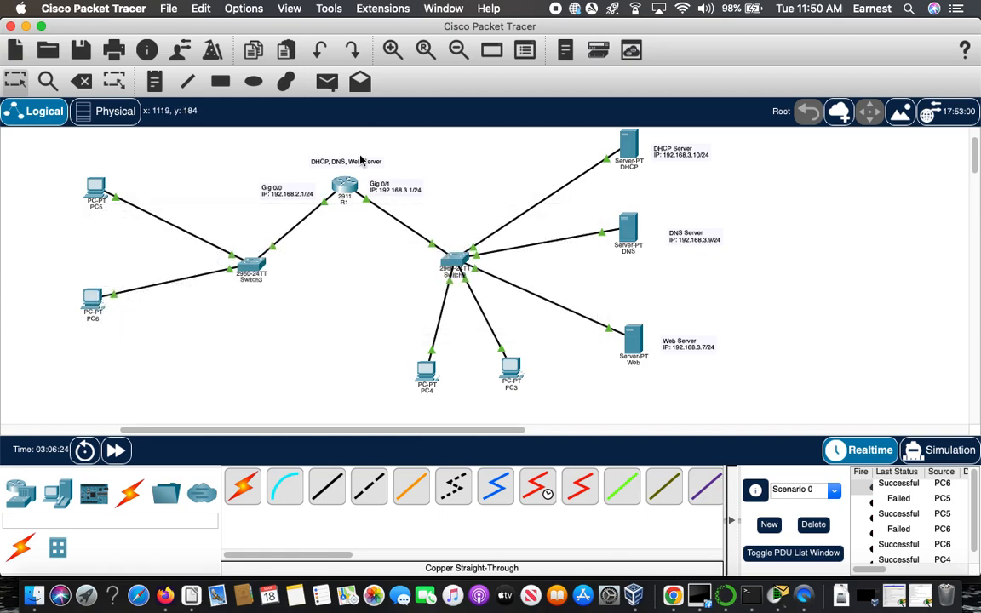
- Send a simple PDU from PC3 to PC6 and check its status in the PDU list
click(328, 81)
click(511, 368)
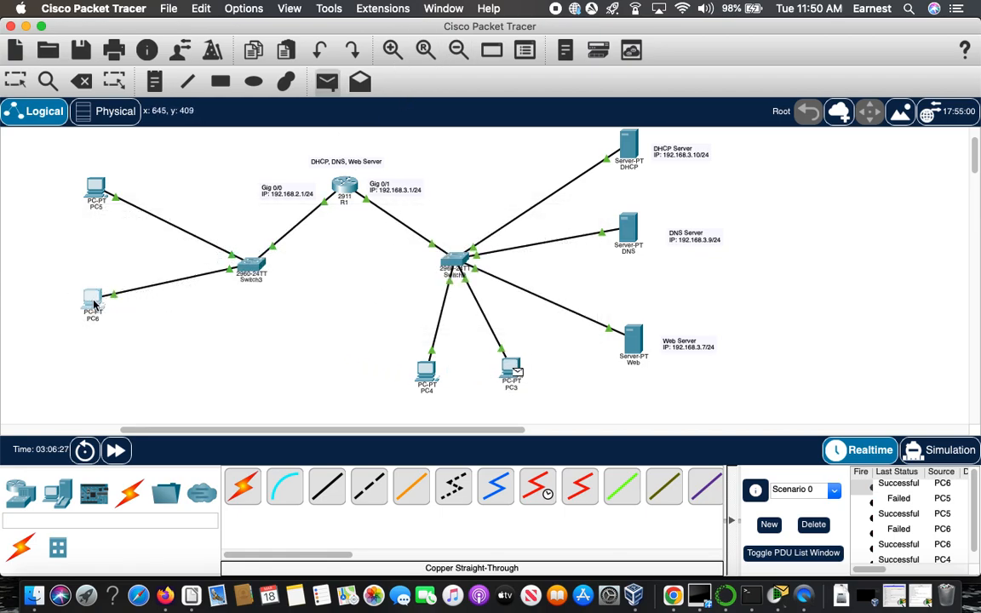
key(Escape)
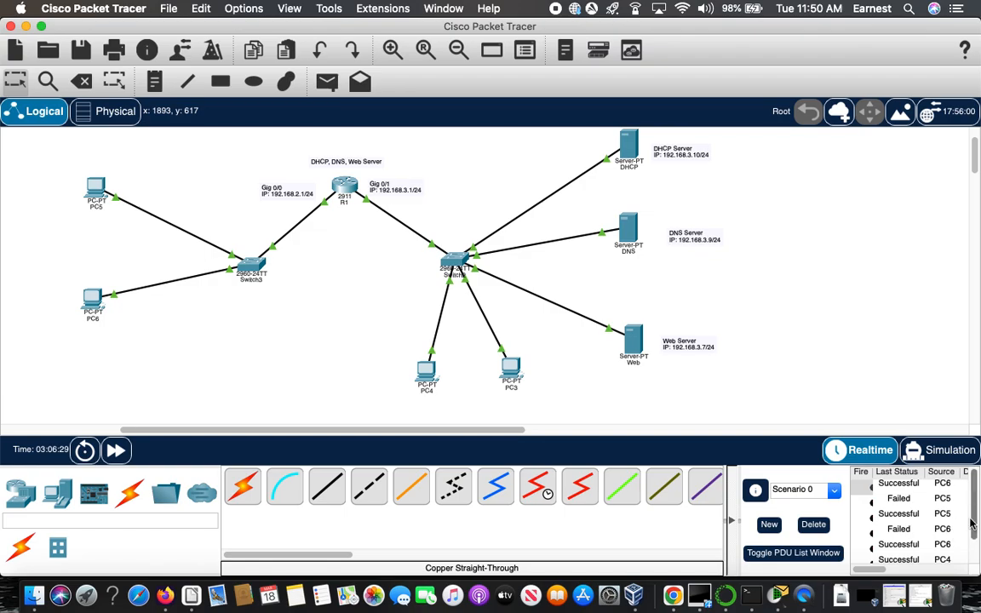
scroll(973, 537, down, 1)
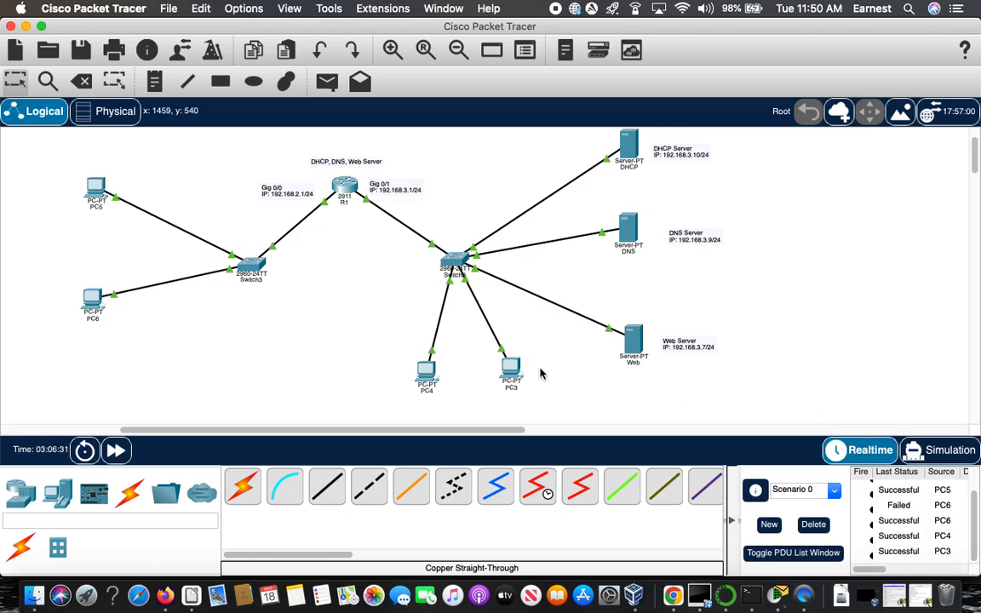
- Run show ip dhcp binding in R1's CLI and examine the leased addresses with their hardware addresses
click(344, 185)
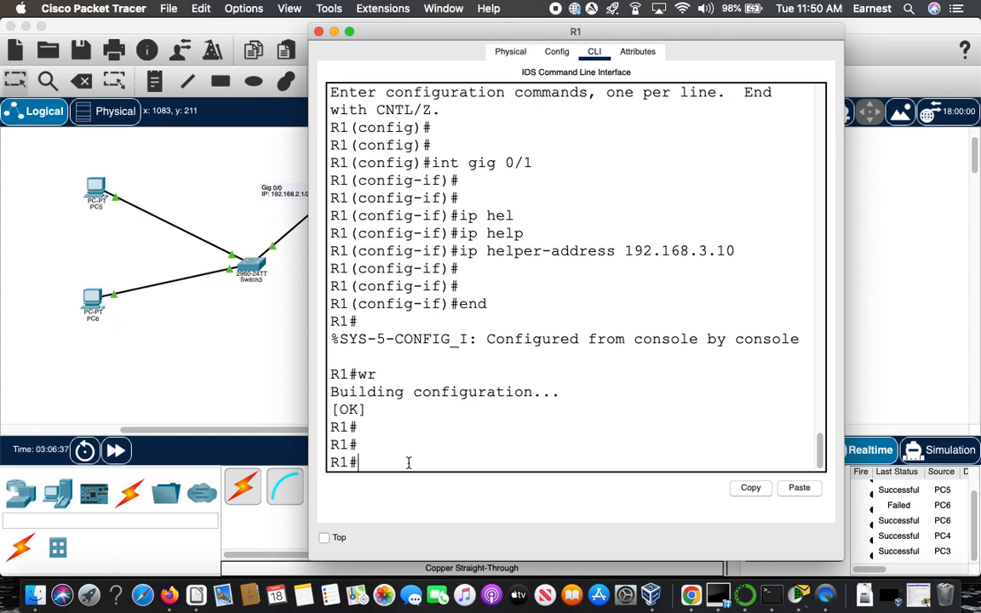
text(ip dhcp)
key(Left)
key(Left)
key(Left)
key(Left)
key(Left)
text(show ip dhcp bi)
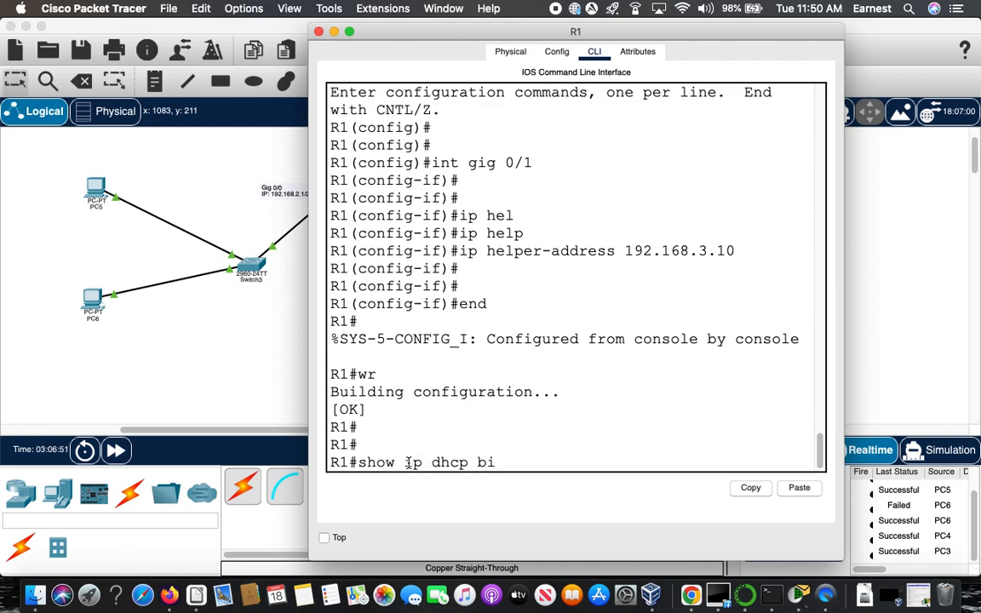
text(nding)
key(Return)
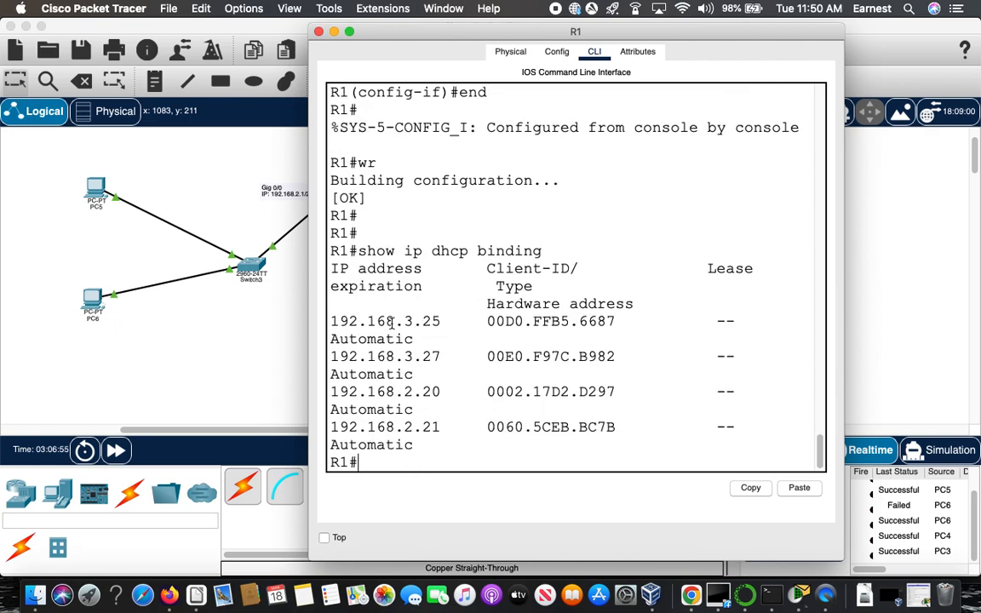
drag(333, 321, 627, 331)
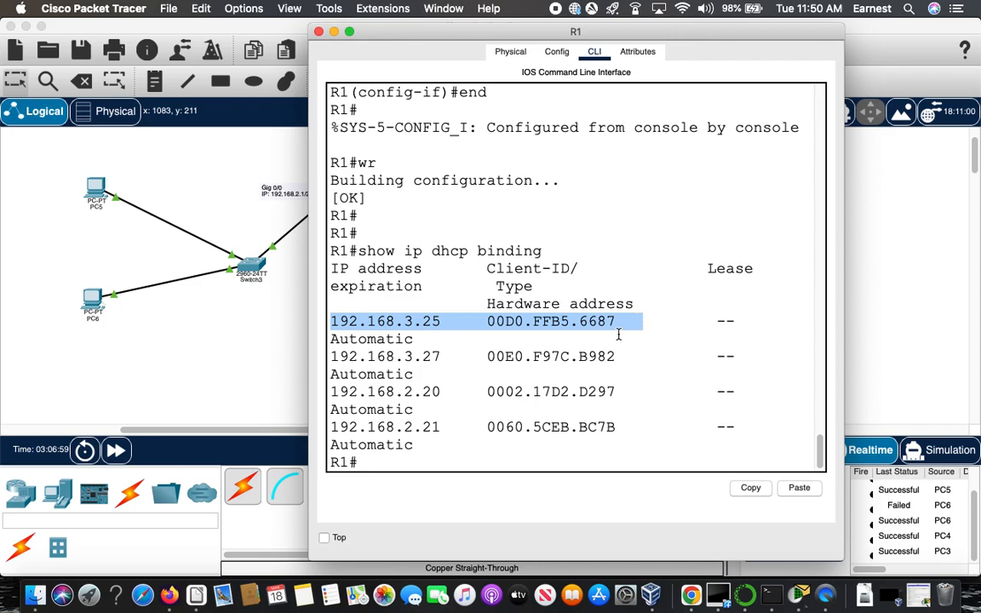
drag(332, 356, 625, 356)
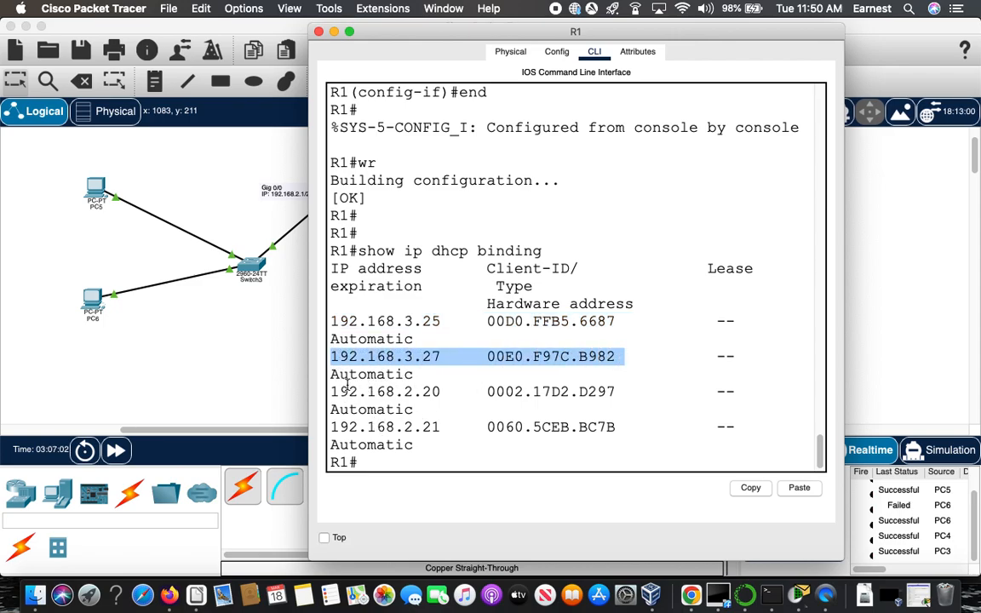
drag(332, 391, 626, 391)
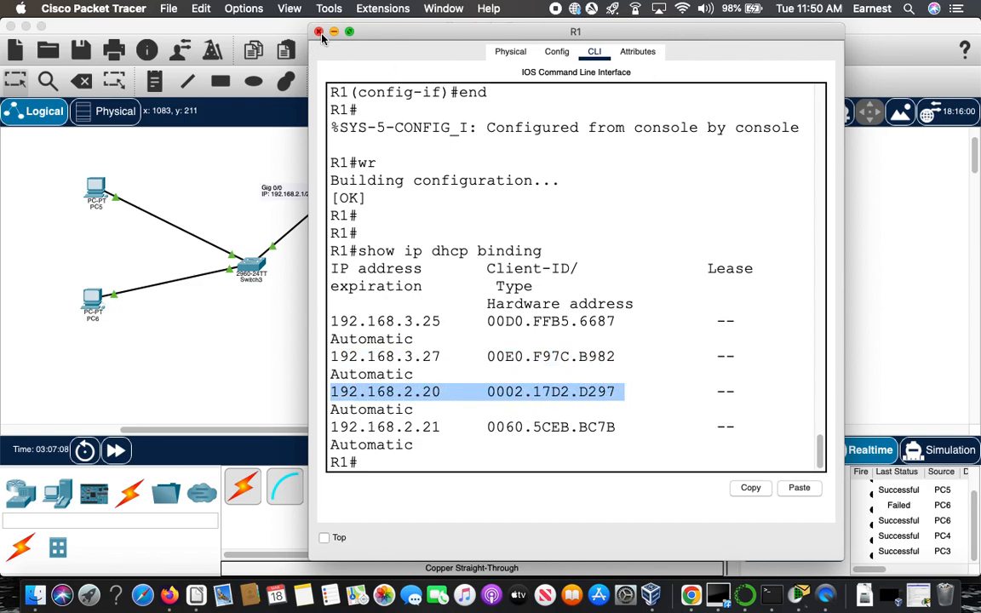
- Display R1's routing table with show ip route, review the connected networks, and close the R1 window
click(361, 462)
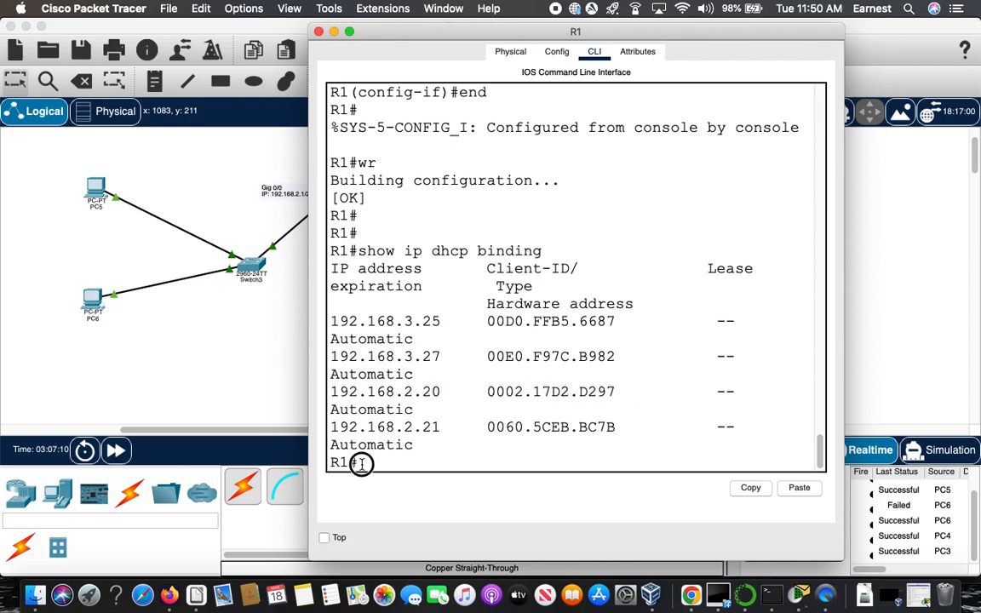
key(Return)
key(Return)
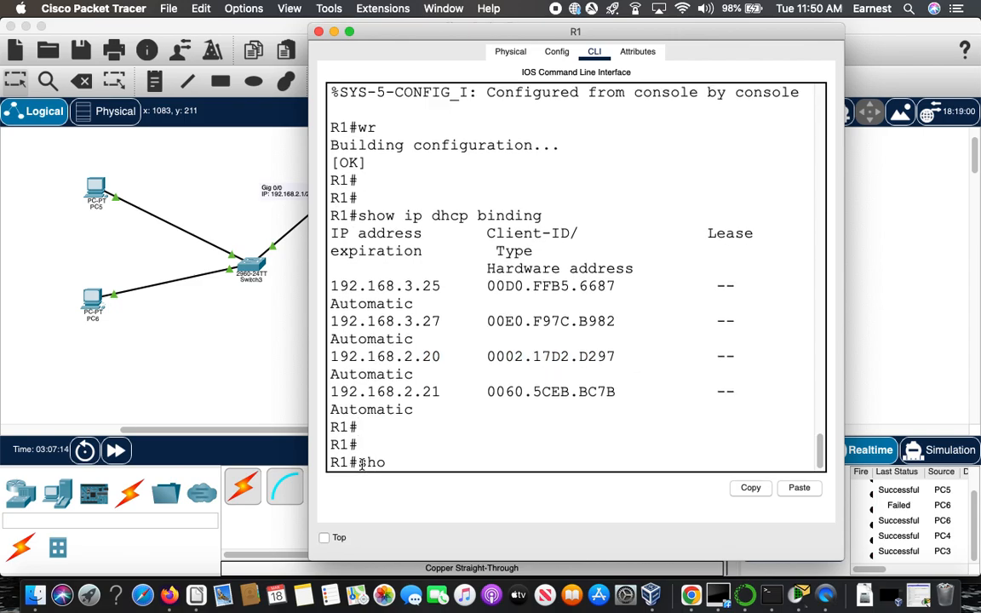
text(show ip route)
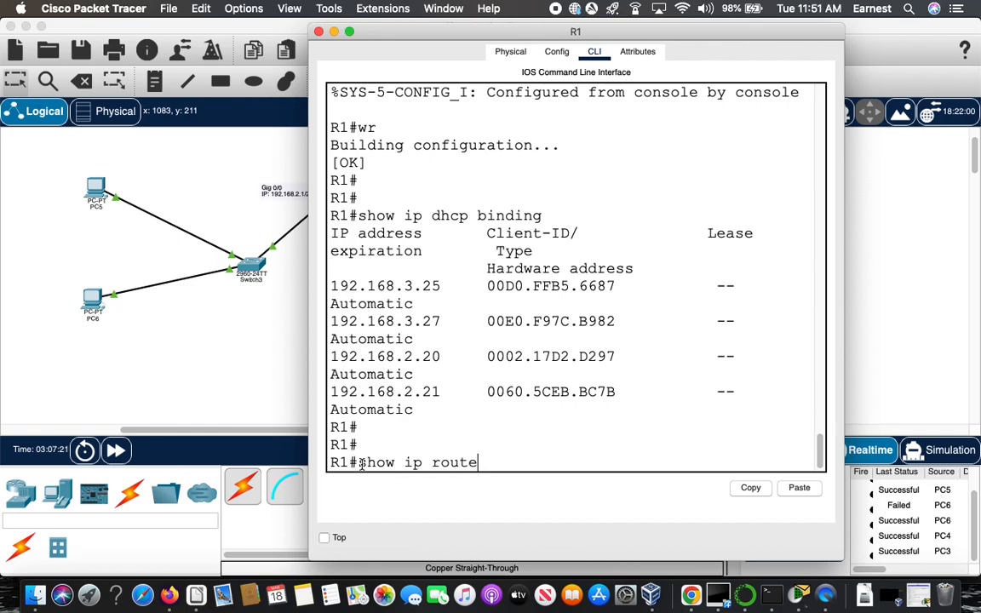
key(Return)
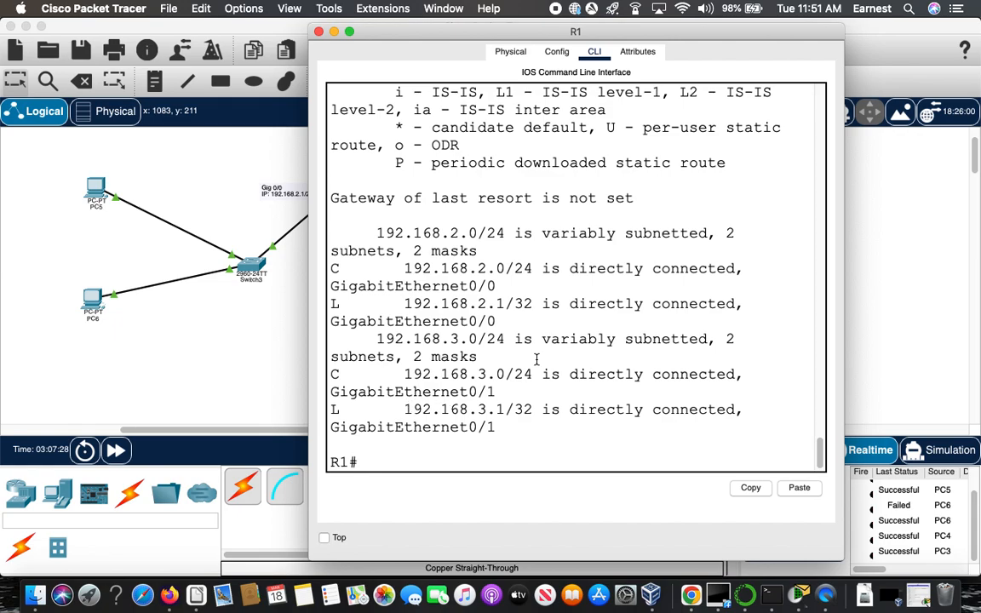
click(319, 31)
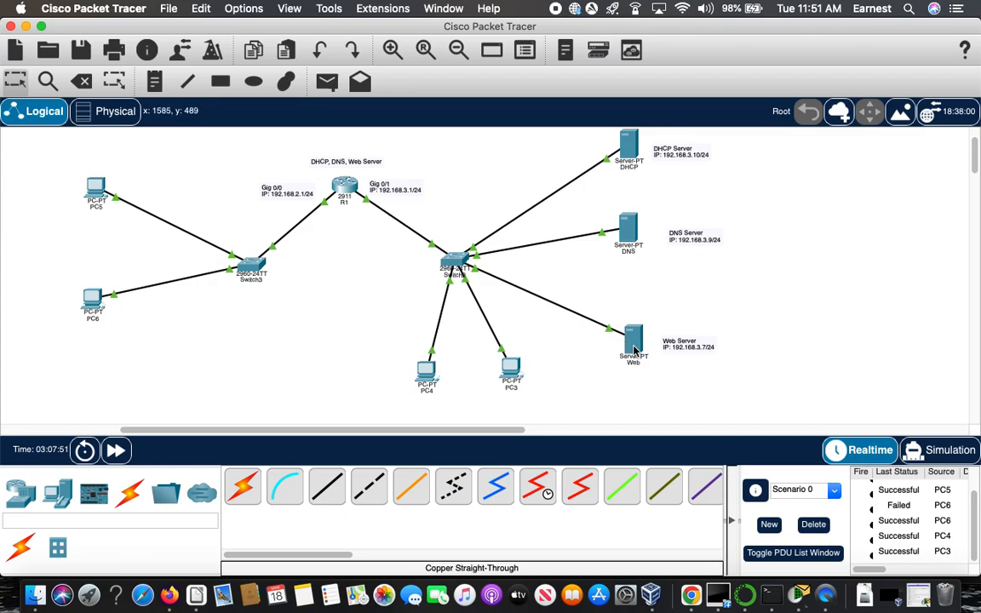
click(426, 373)
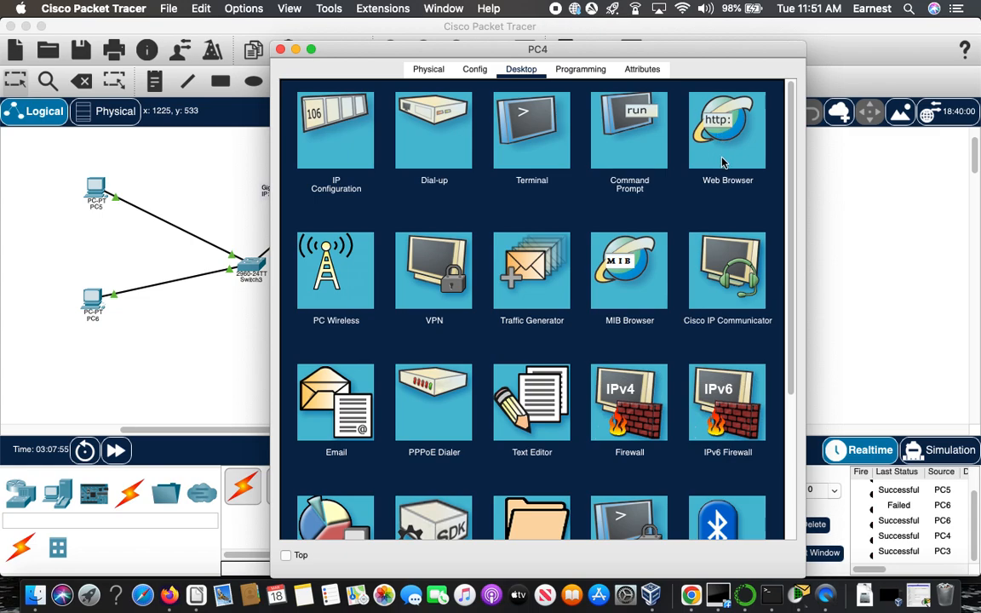
click(720, 141)
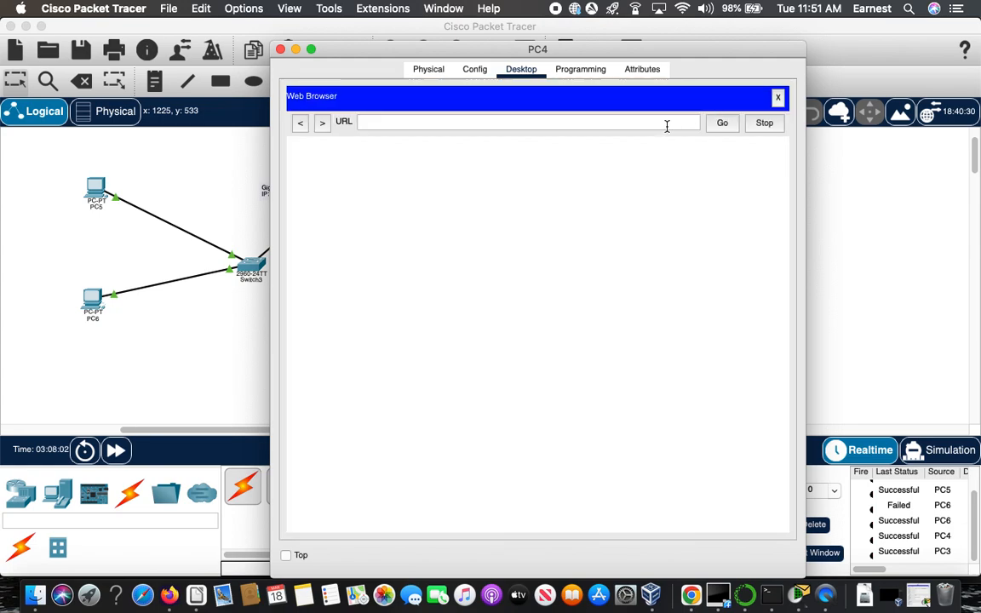
click(410, 124)
text(www.deals.com)
key(Return)
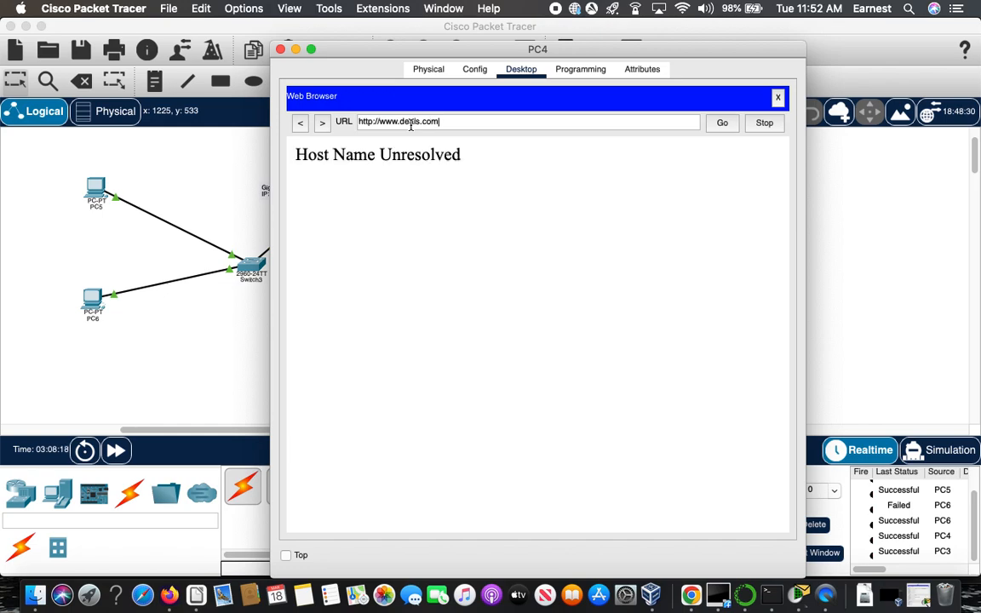
- Replace the URL in PC4's web browser with 192.168.3.10 and load the DHCP server's page
key(BackSpace)
key(BackSpace)
key(BackSpace)
key(BackSpace)
key(BackSpace)
key(BackSpace)
key(BackSpace)
key(BackSpace)
key(BackSpace)
key(BackSpace)
key(BackSpace)
key(BackSpace)
key(BackSpace)
key(BackSpace)
key(BackSpace)
key(BackSpace)
key(BackSpace)
key(BackSpace)
key(BackSpace)
key(BackSpace)
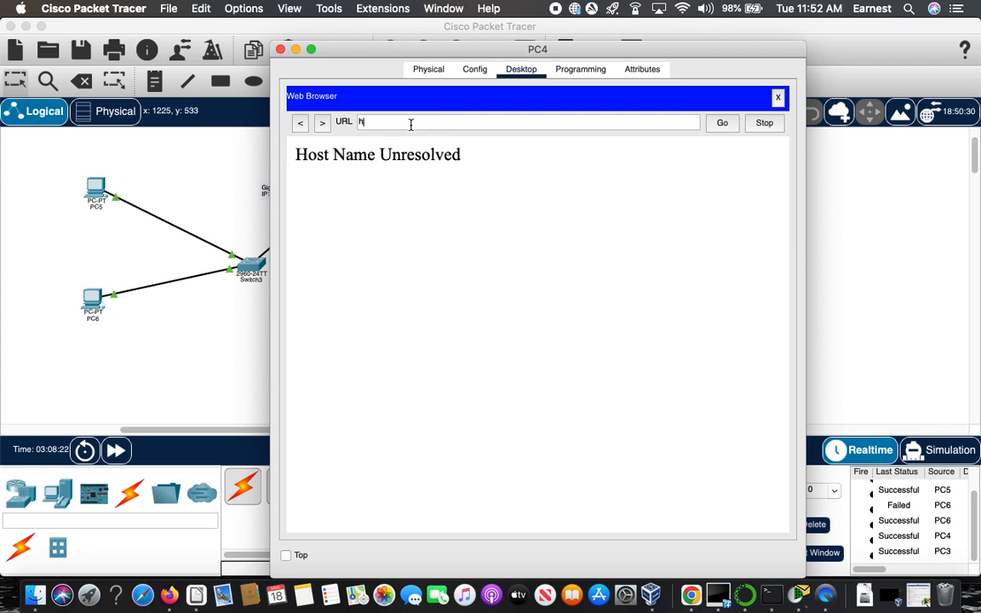
text(192.168.3.10)
key(Return)
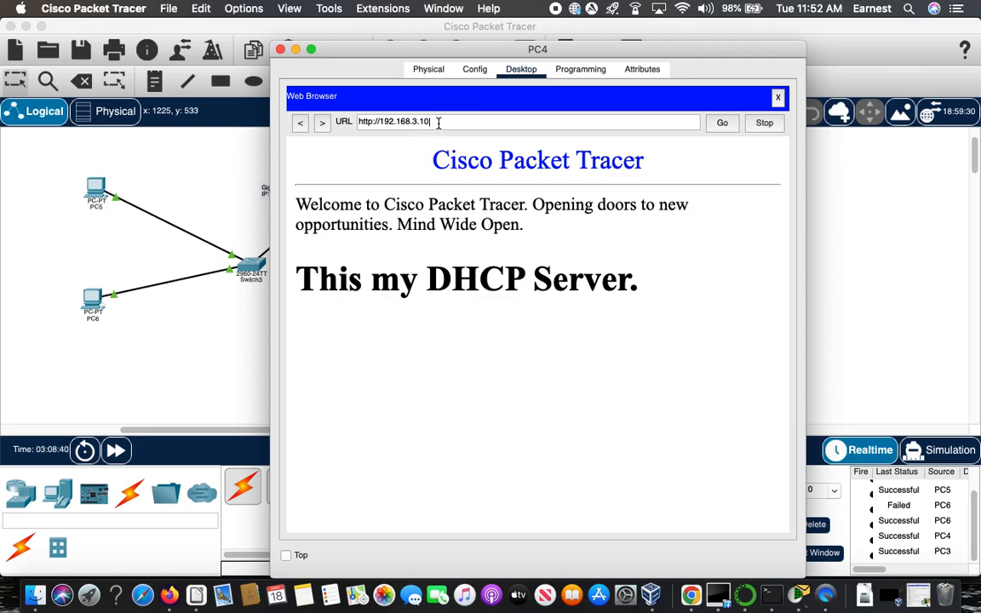
- Load the Web server's page at 192.168.3.7 in PC4's web browser, and close the PC4 window
key(BackSpace)
key(BackSpace)
text(7)
key(Return)
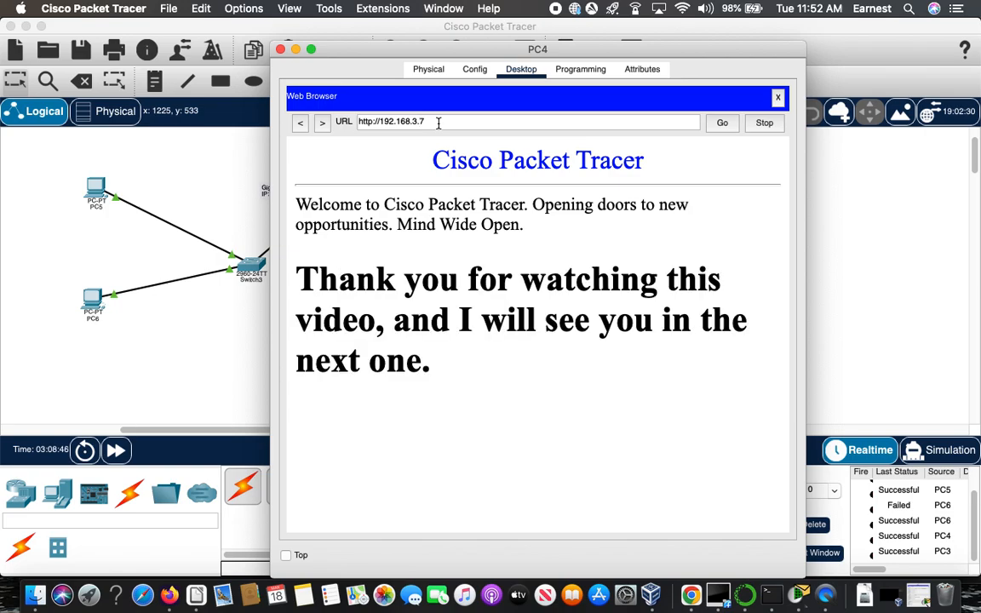
click(279, 49)
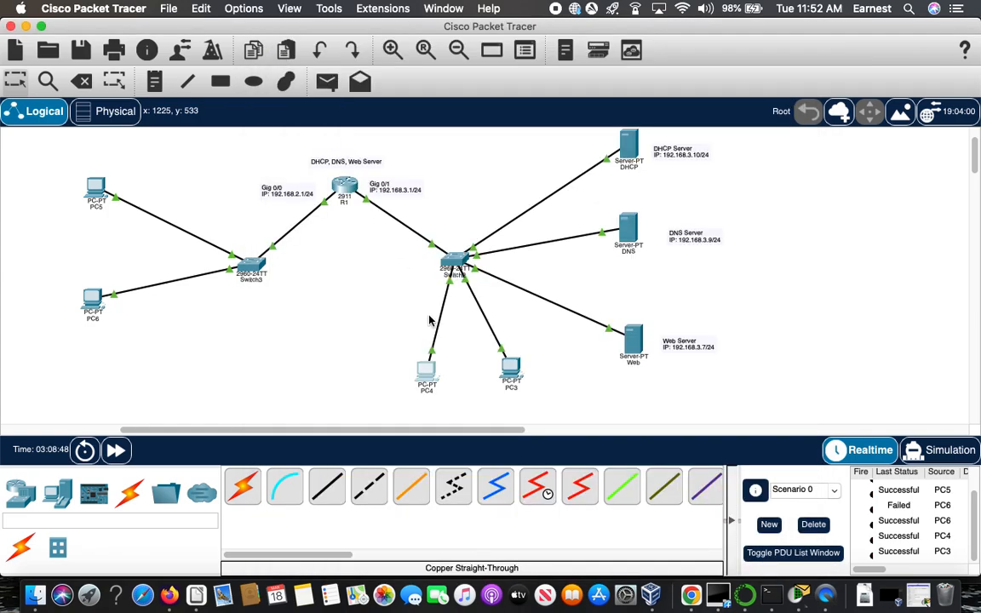
- Review the IP configuration PC4 received through DHCP, including its DNS server, and close the PC4 window
click(428, 372)
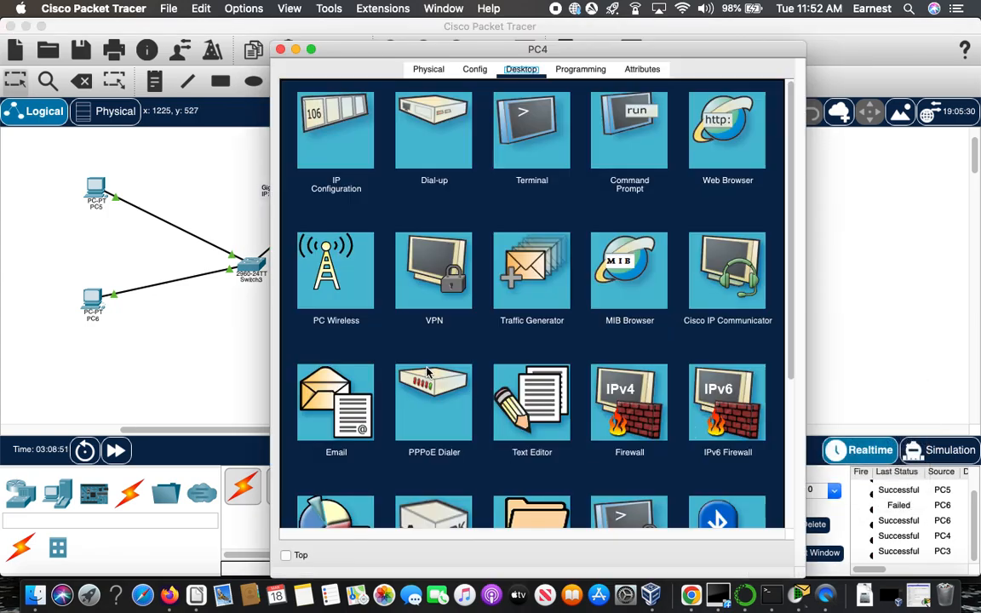
click(358, 128)
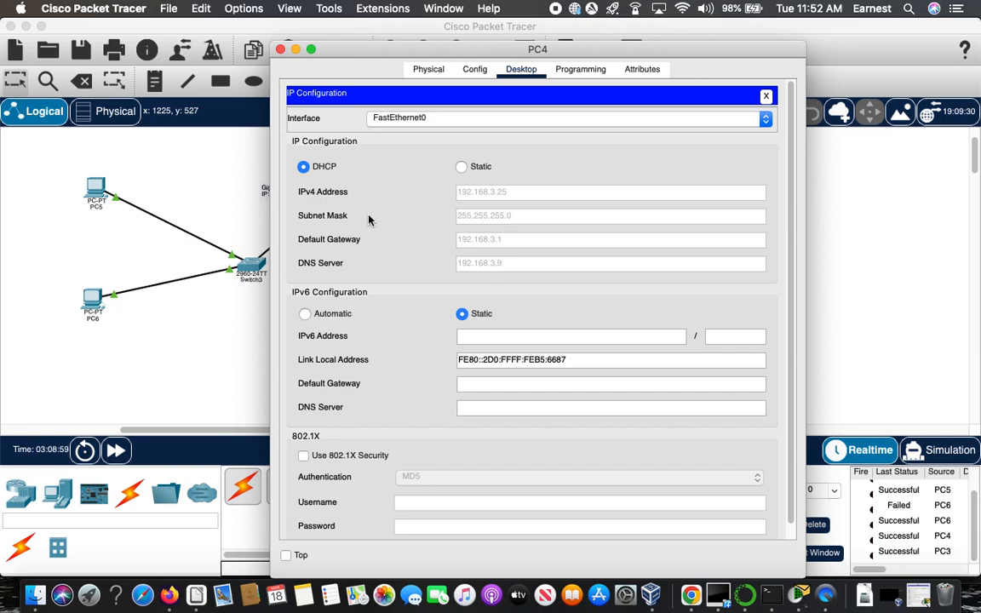
click(280, 49)
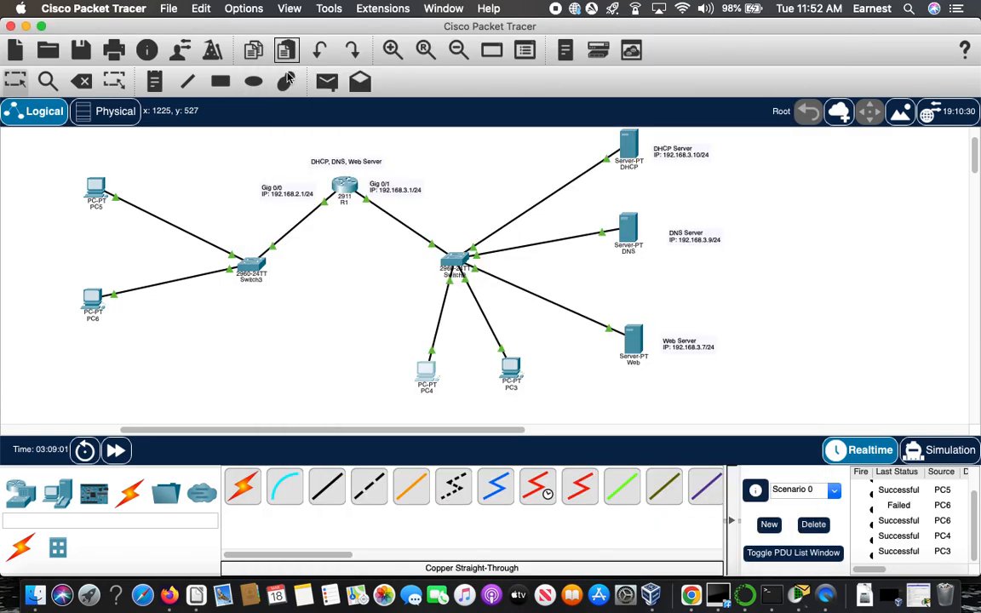